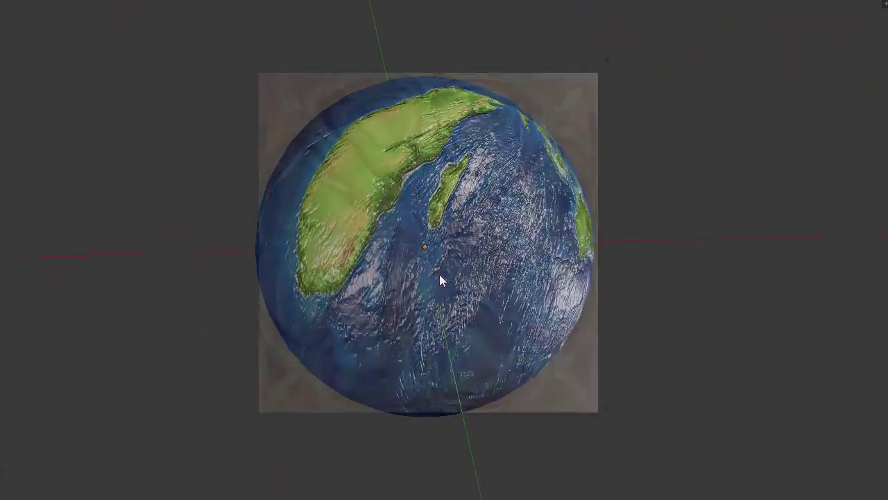
middle_drag(489, 221, 495, 180)
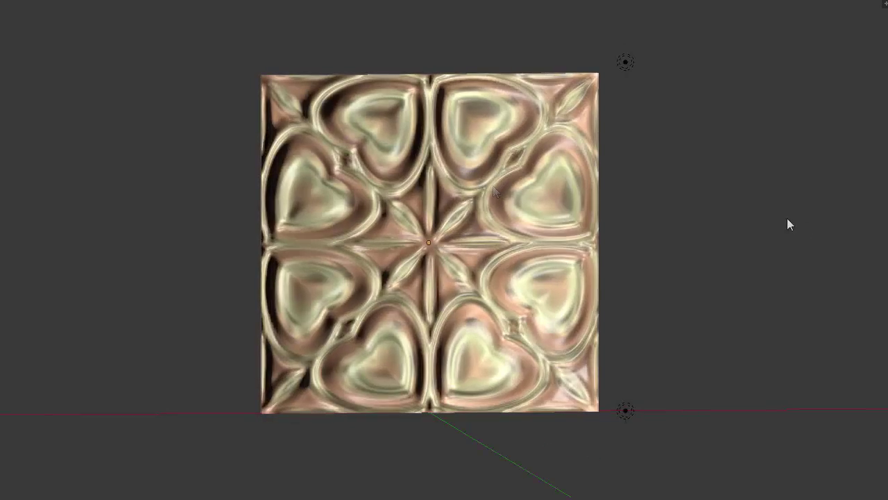
mouse_move(565, 234)
middle_down()
mouse_move(399, 224)
mouse_move(429, 229)
mouse_move(469, 212)
mouse_move(559, 224)
middle_up()
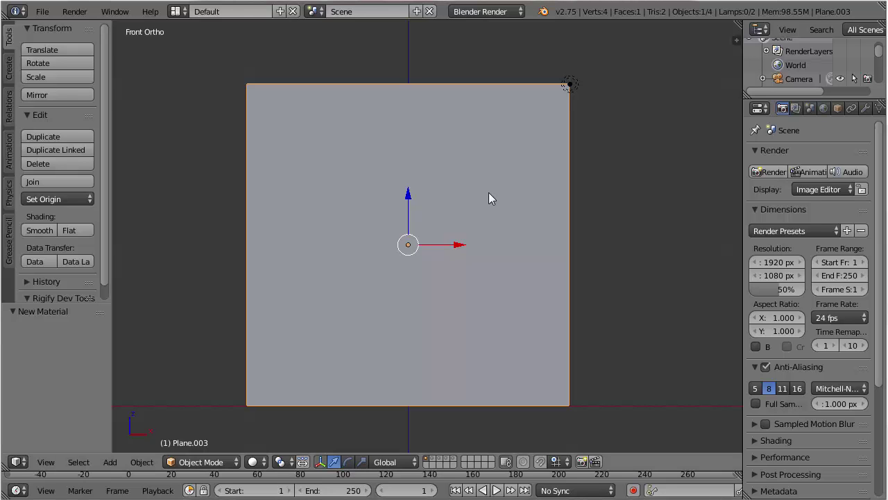
Inspect the lamp's position relative to the plane, then return to the front view with the plane selected
middle_drag(482, 194, 501, 208)
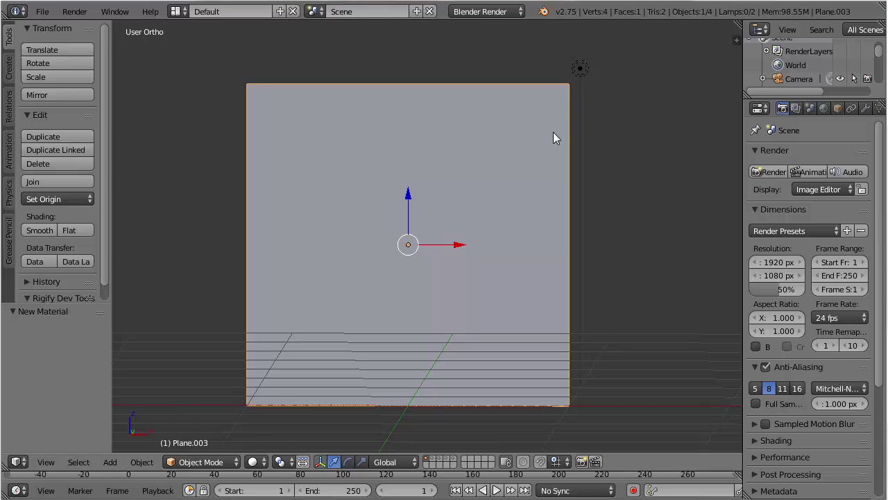
right_click(582, 68)
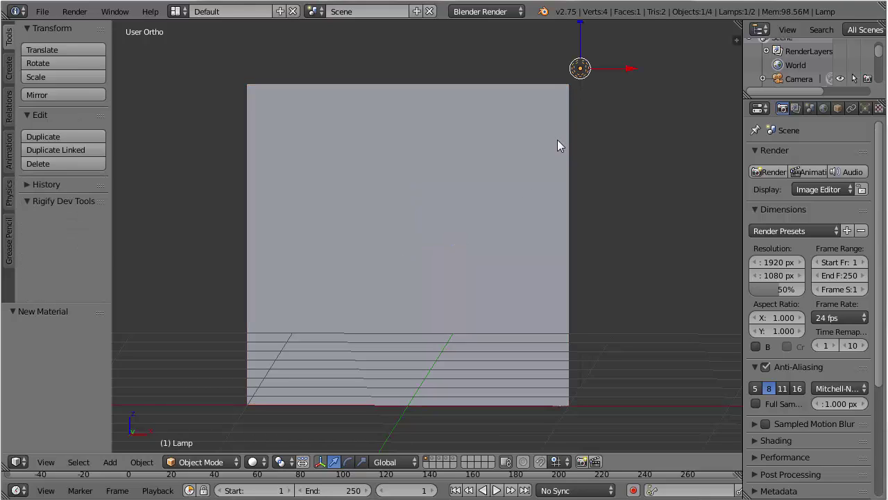
key(KP_1)
right_click(557, 139)
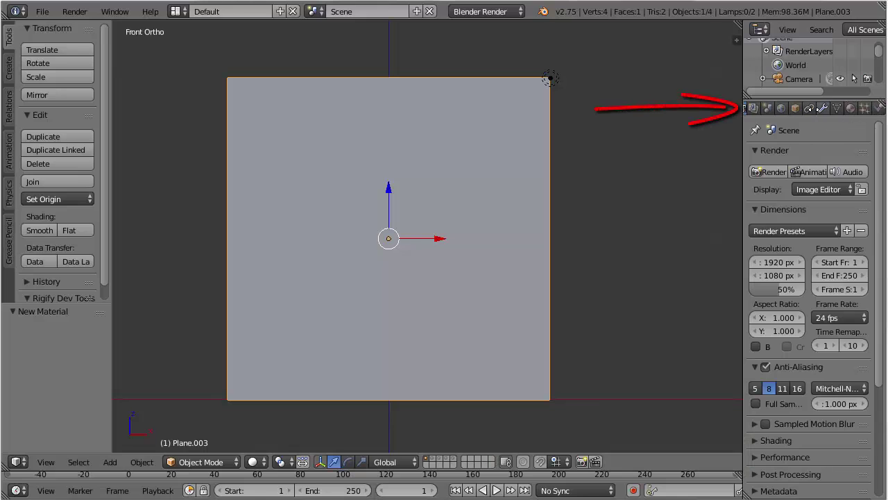
Add a new material to the selected plane
scroll(793, 109, down, 4)
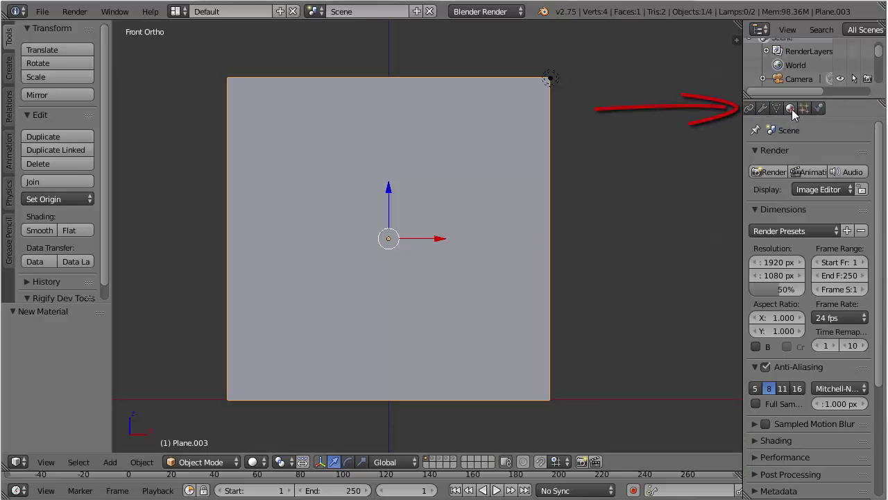
click(791, 111)
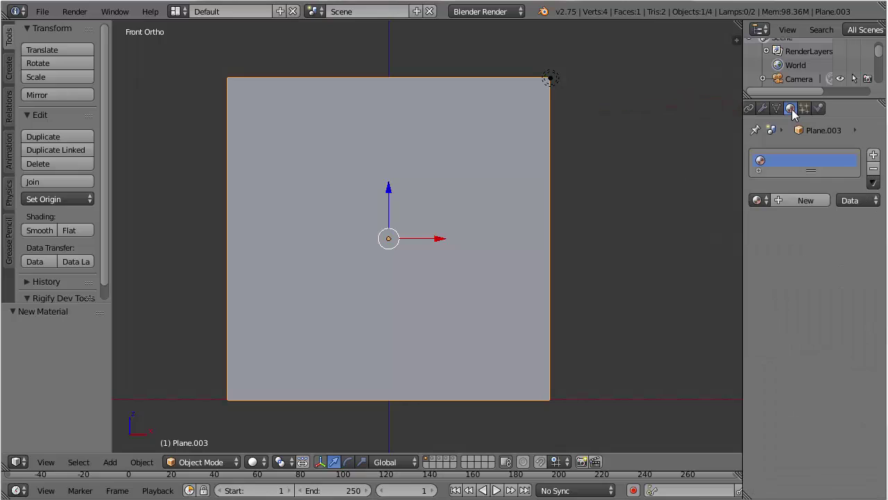
click(796, 202)
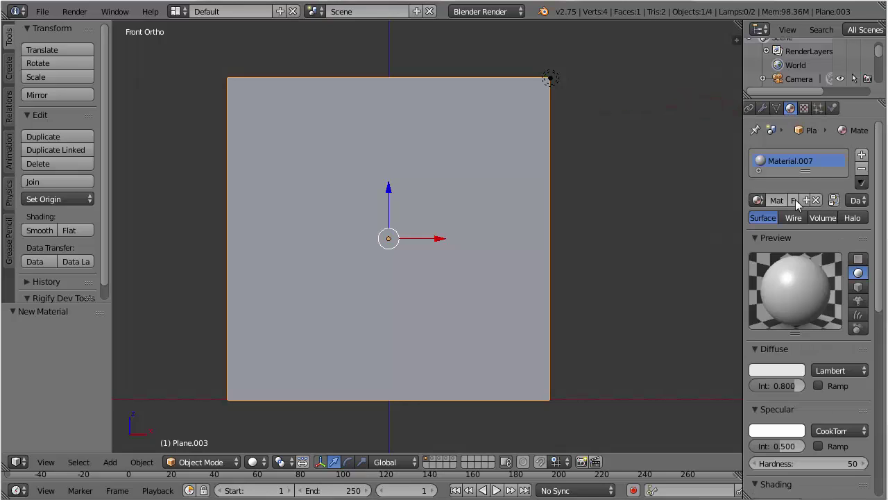
Add a new texture of type Image or Movie to the plane's material
click(804, 109)
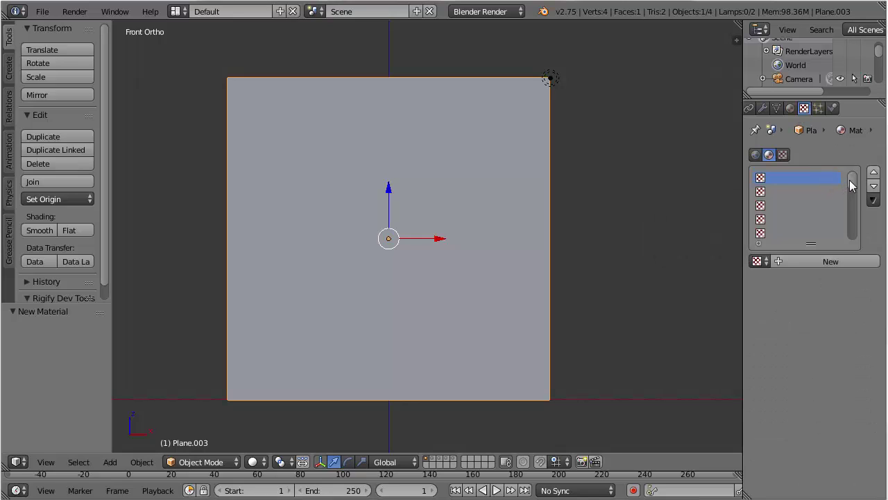
mouse_move(852, 183)
mouse_down()
mouse_move(852, 236)
mouse_move(853, 183)
mouse_up()
click(825, 264)
scroll(822, 263, down, 2)
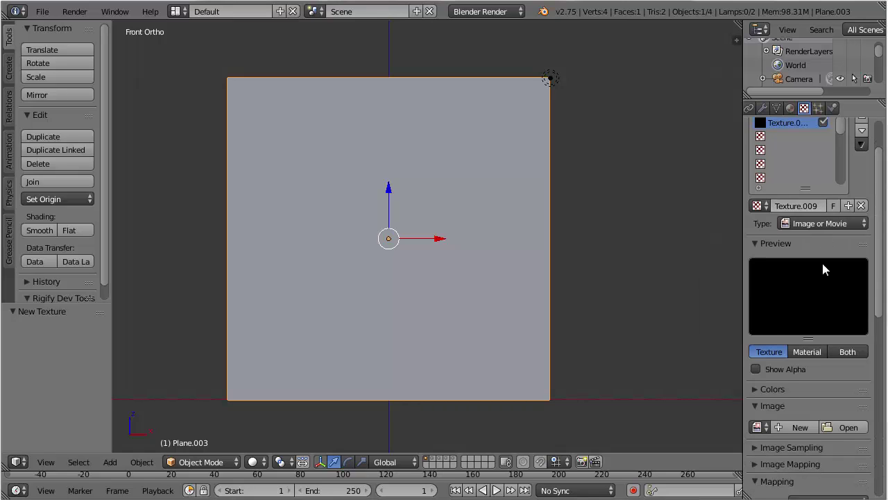
scroll(824, 264, down, 1)
scroll(823, 265, up, 2)
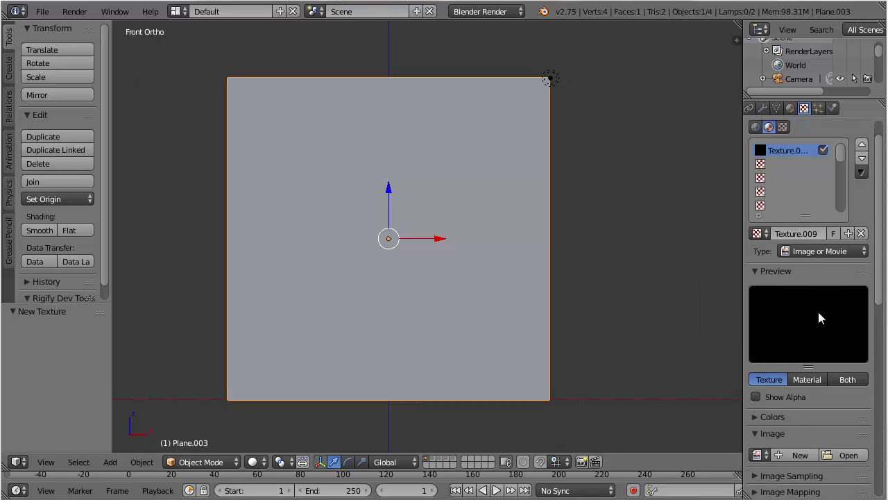
scroll(797, 306, down, 1)
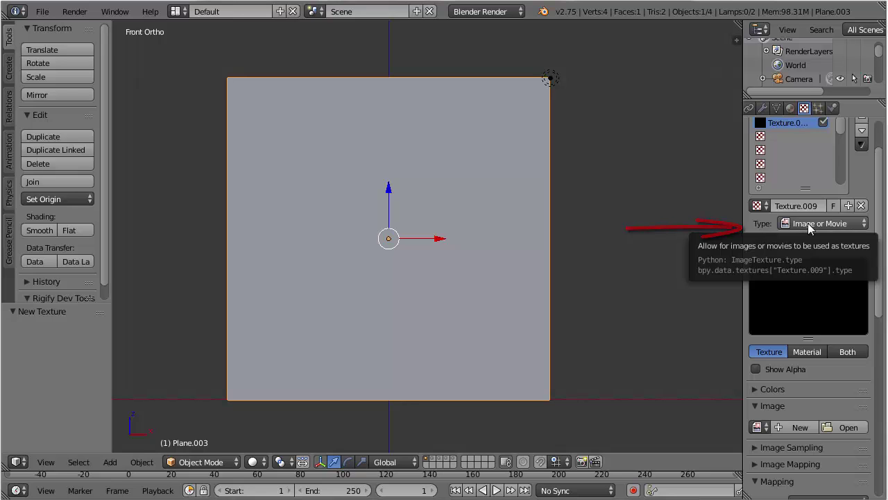
Load Brick.JPG as the texture's image, browsing the folder as thumbnails
scroll(812, 236, down, 3)
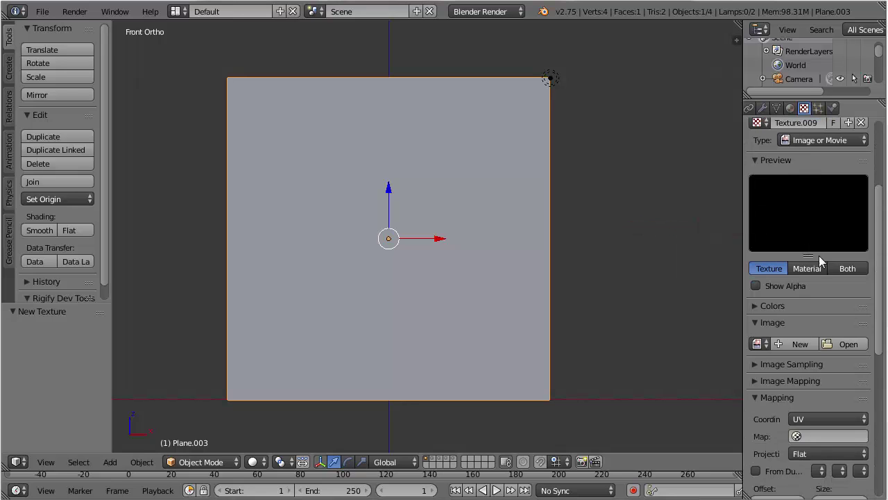
click(848, 344)
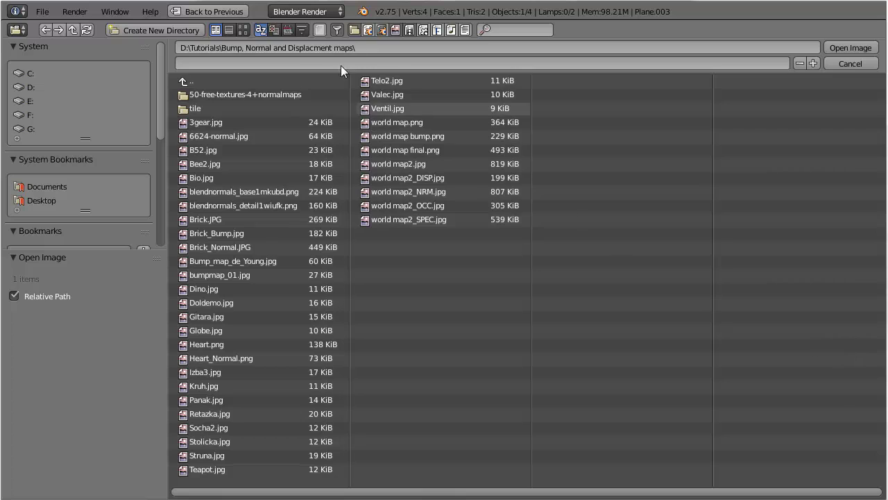
click(243, 30)
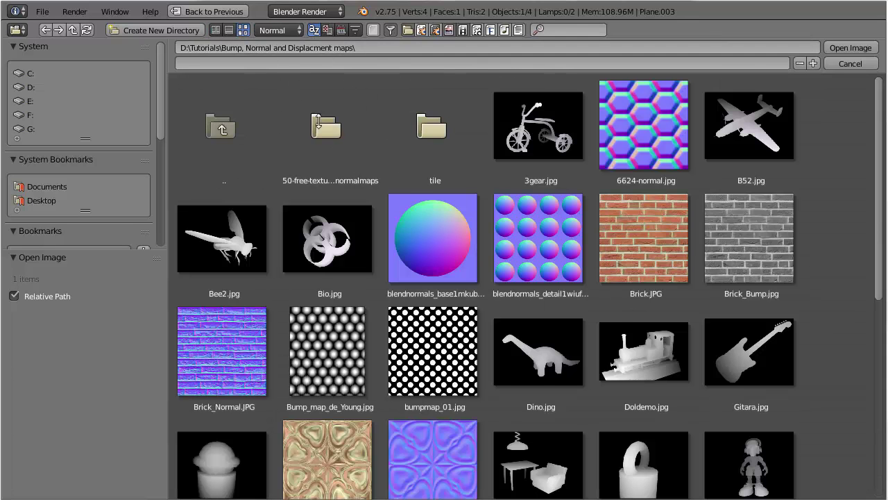
click(687, 236)
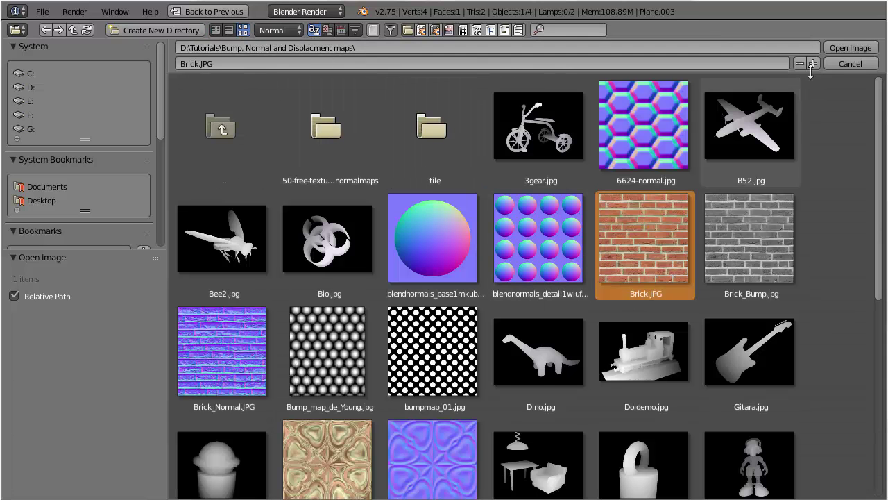
click(837, 49)
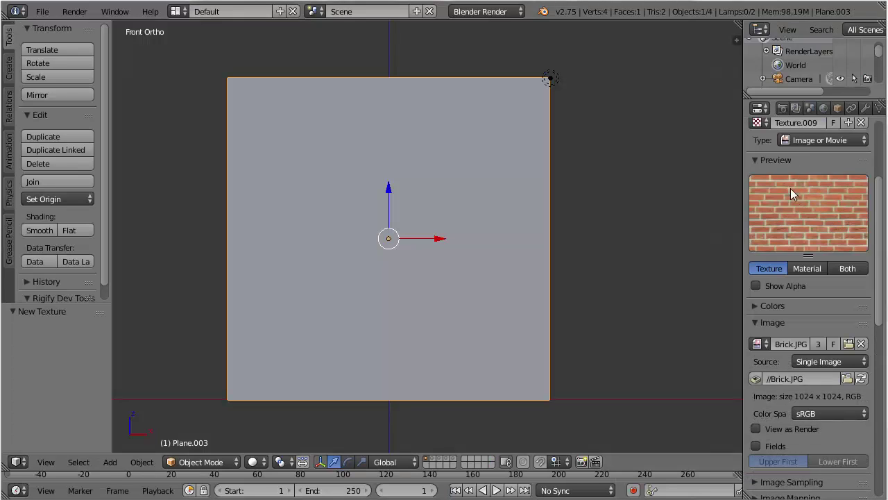
Check the texture's mapping settings and unwrap the plane's mesh in Edit Mode with the standard Unwrap method
scroll(789, 233, down, 8)
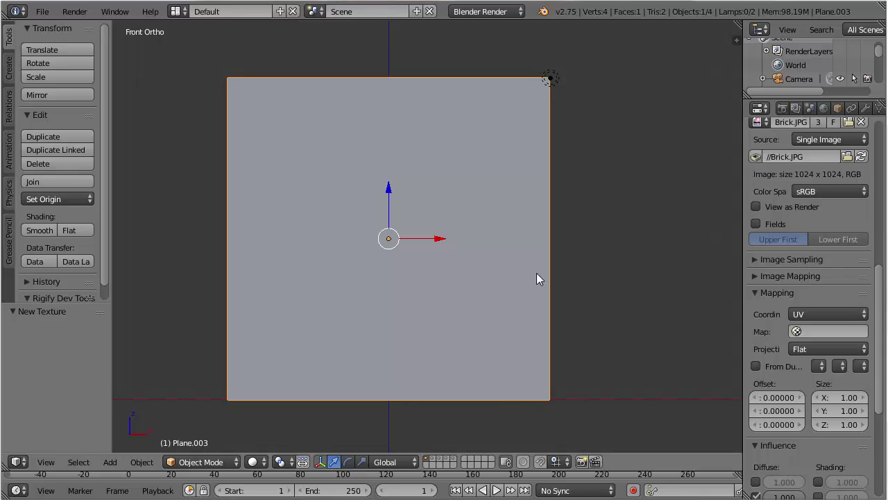
scroll(811, 296, up, 9)
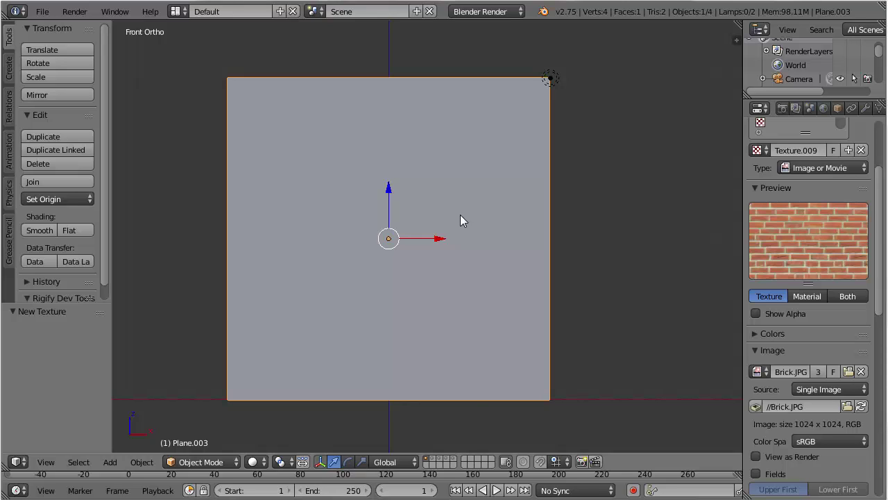
key(Tab)
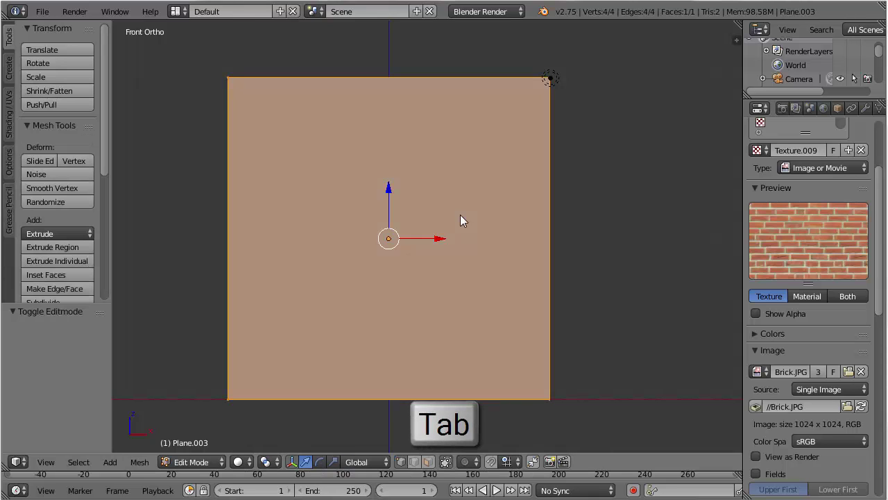
key(u)
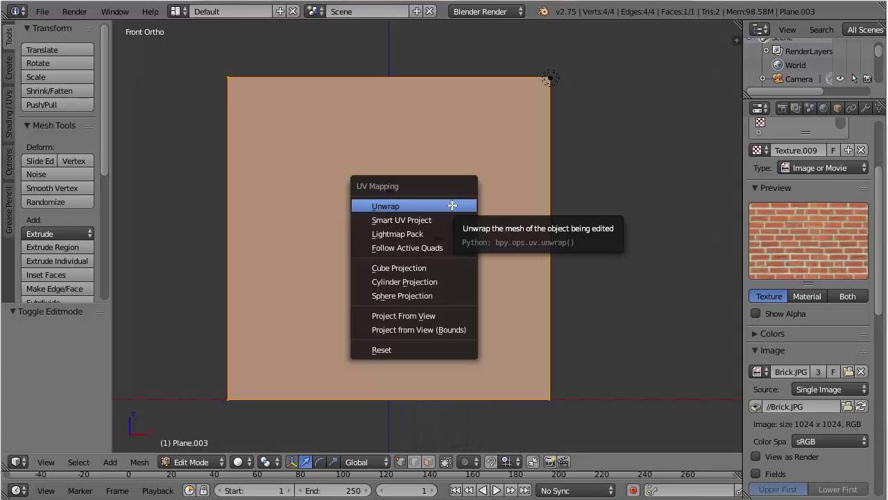
click(452, 205)
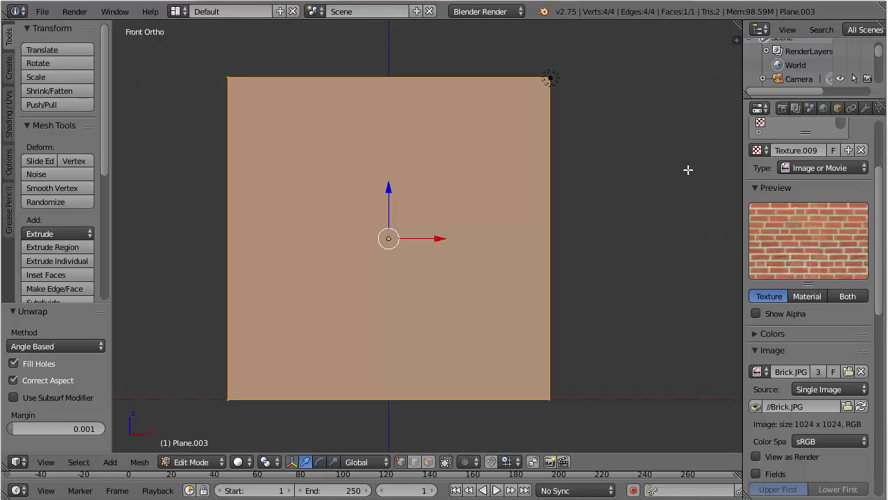
Split the 3D viewport in two, hide the tool shelf, and turn the new area into a UV/Image Editor showing the whole brick image
drag(740, 25, 417, 133)
key(t)
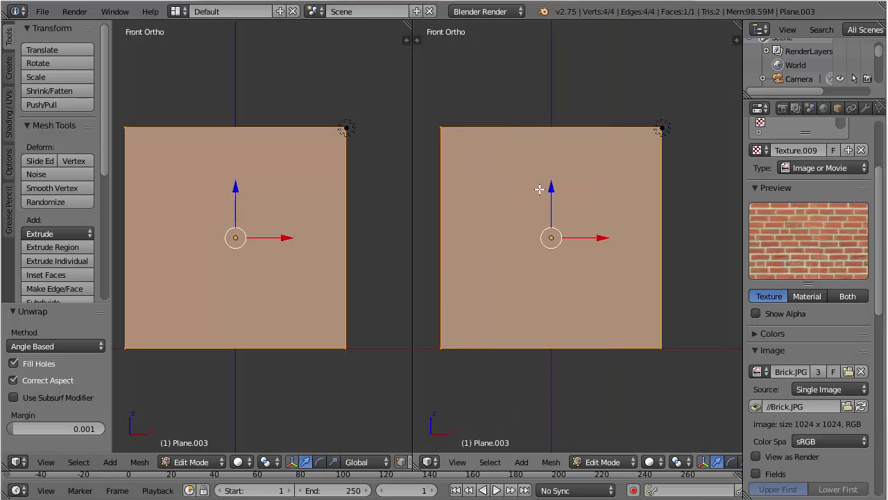
key(t)
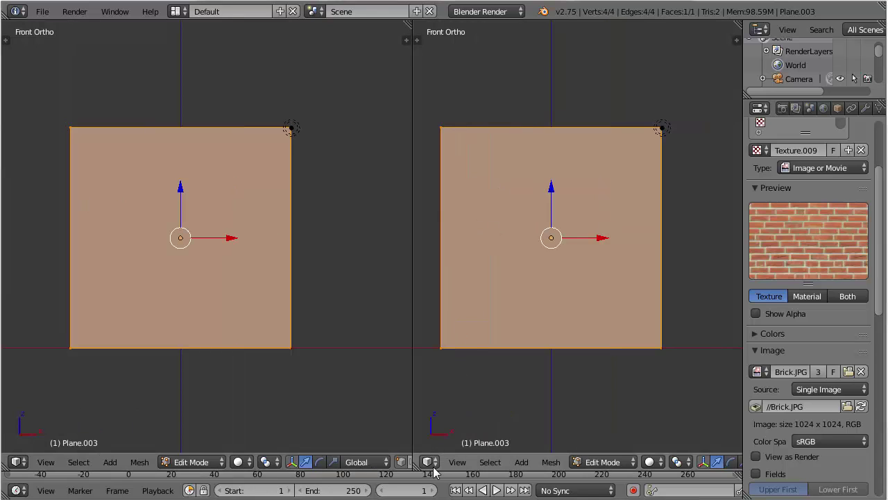
click(431, 462)
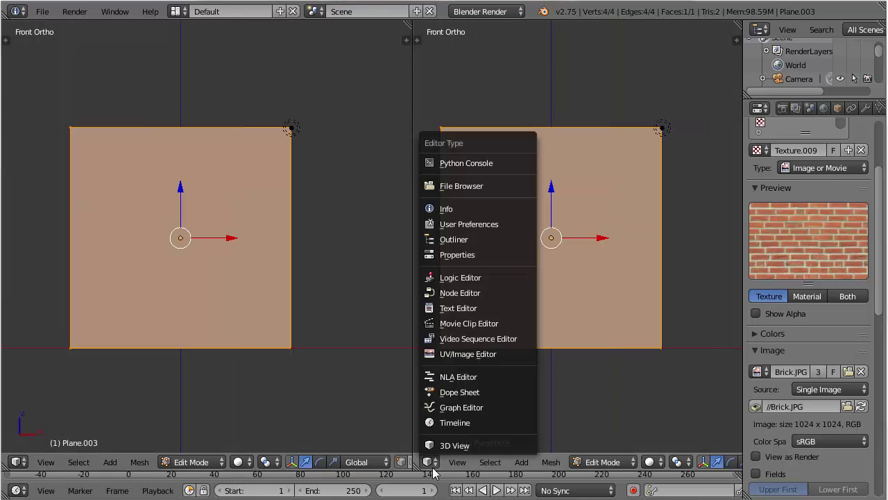
click(459, 355)
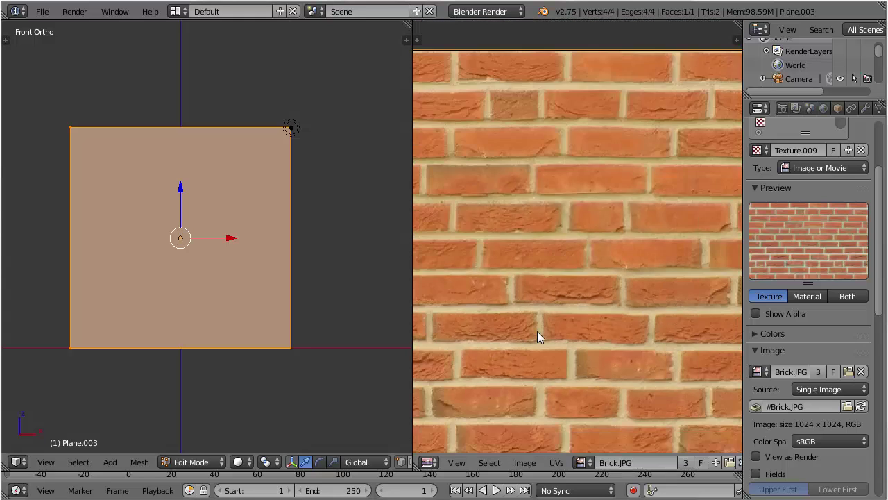
scroll(538, 332, down, 3)
middle_drag(548, 334, 589, 283)
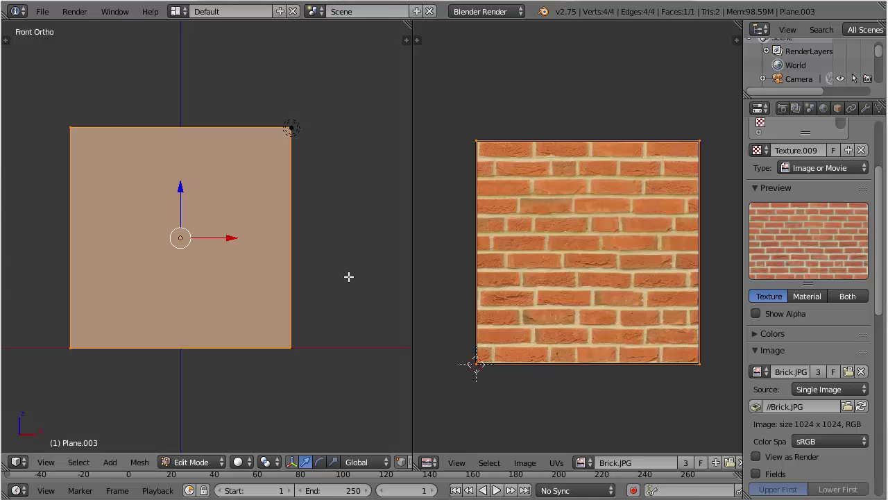
Set the 3D viewport shading to Material and view the brick texture on the plane at an angle
mouse_move(349, 276)
middle_down()
mouse_move(303, 263)
mouse_move(298, 208)
mouse_move(263, 239)
mouse_move(291, 208)
mouse_move(327, 202)
mouse_move(309, 254)
mouse_move(265, 228)
mouse_move(275, 280)
middle_up()
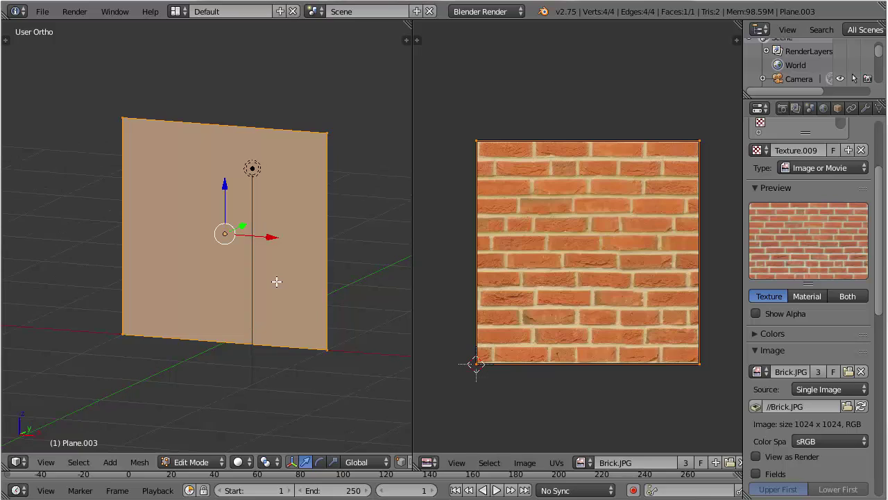
click(241, 460)
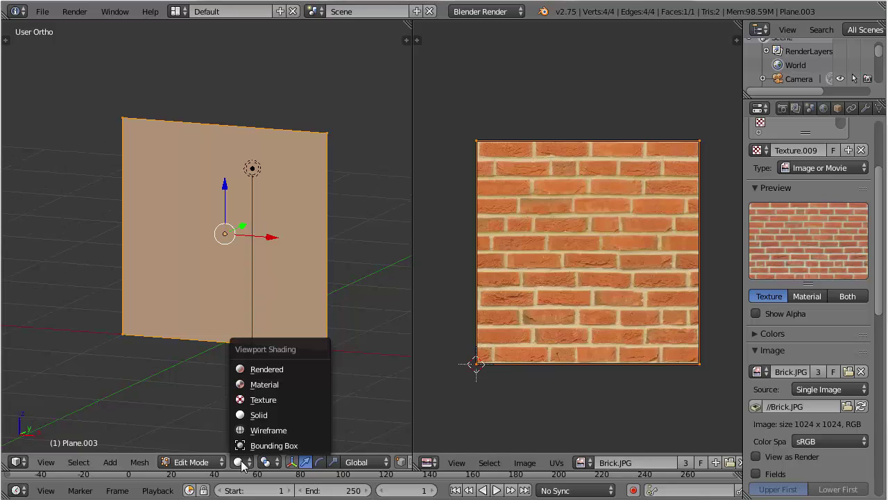
click(267, 388)
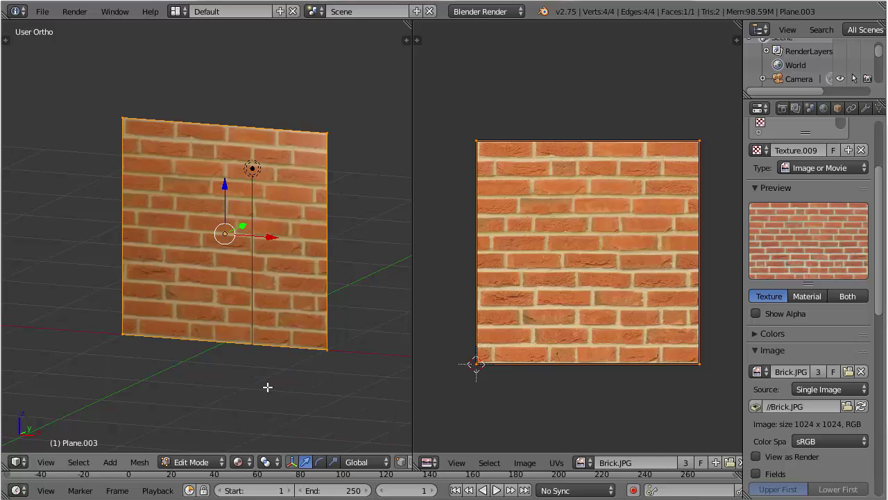
mouse_move(248, 284)
middle_down()
mouse_move(273, 261)
mouse_move(298, 275)
mouse_move(276, 299)
mouse_move(257, 287)
mouse_move(264, 281)
middle_up()
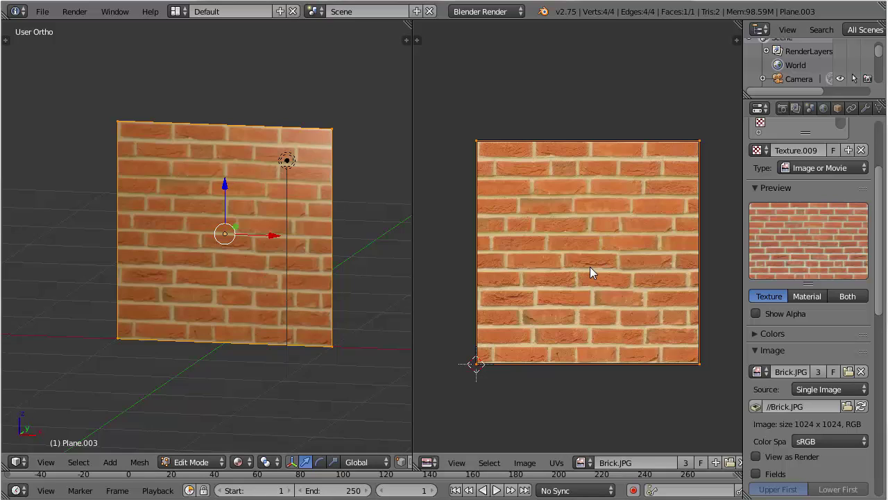
Try moving the plane's UV layout across the brick image in the UV/Image Editor
key(g)
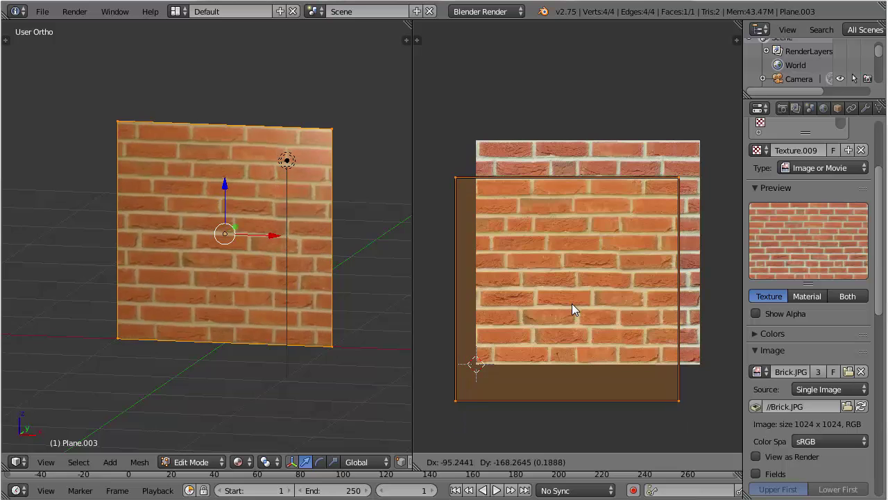
right_click(572, 309)
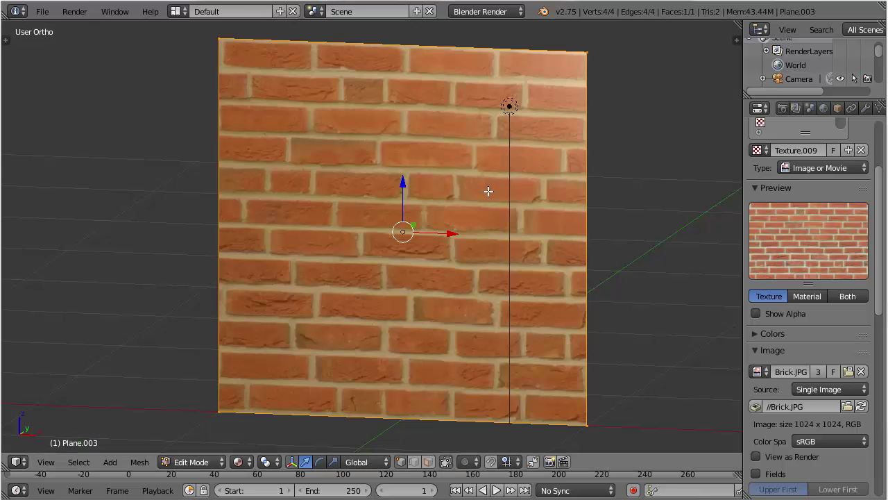
key(KP_1)
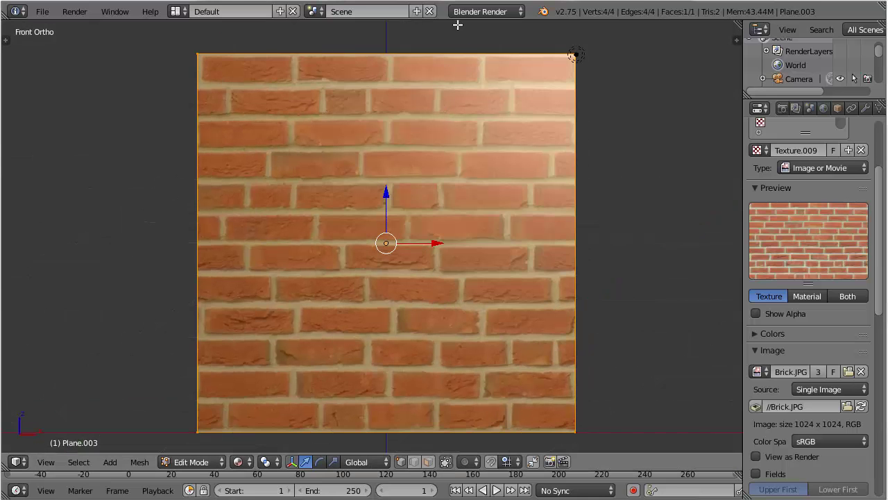
middle_drag(452, 95, 452, 144)
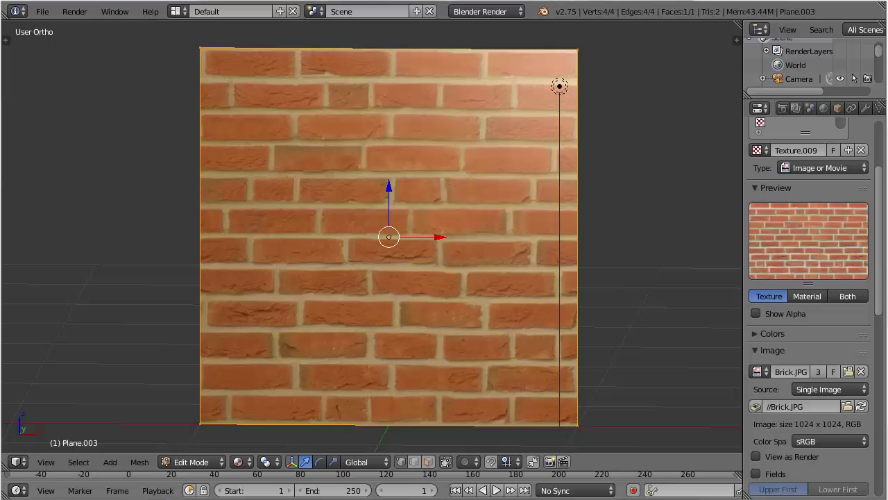
Add a new texture in the second slot of the plane's material
scroll(848, 291, up, 2)
scroll(848, 290, up, 2)
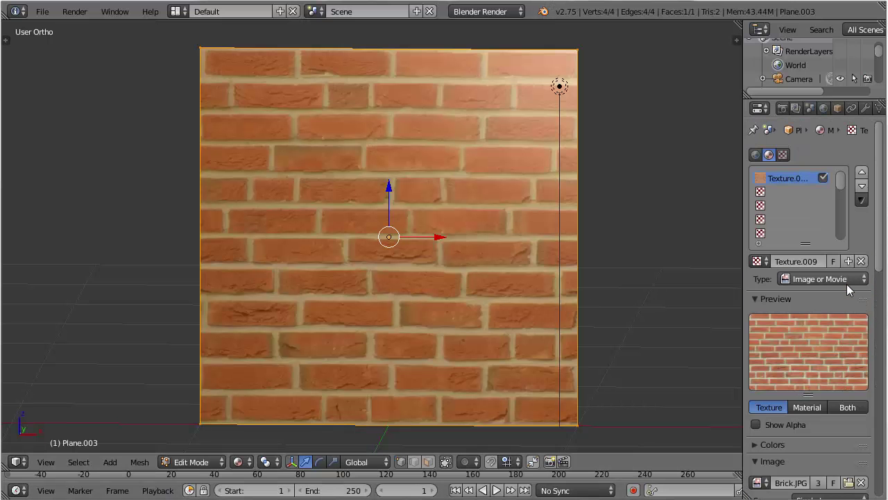
click(792, 191)
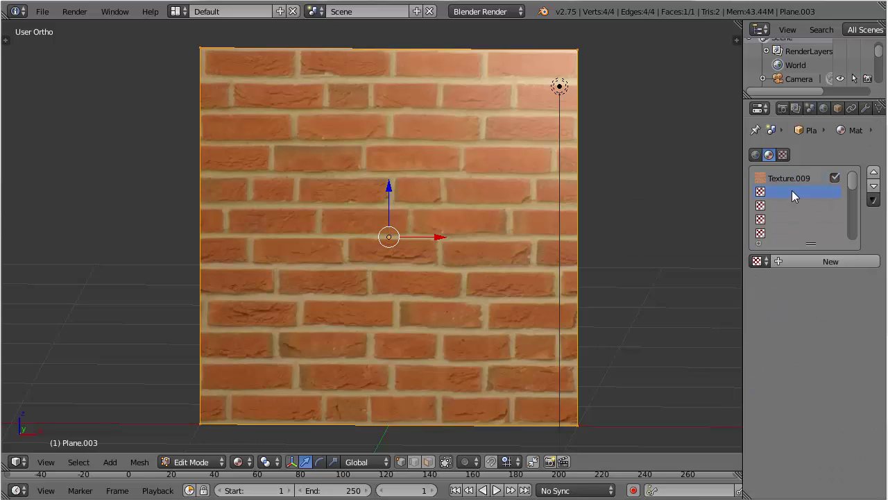
click(812, 261)
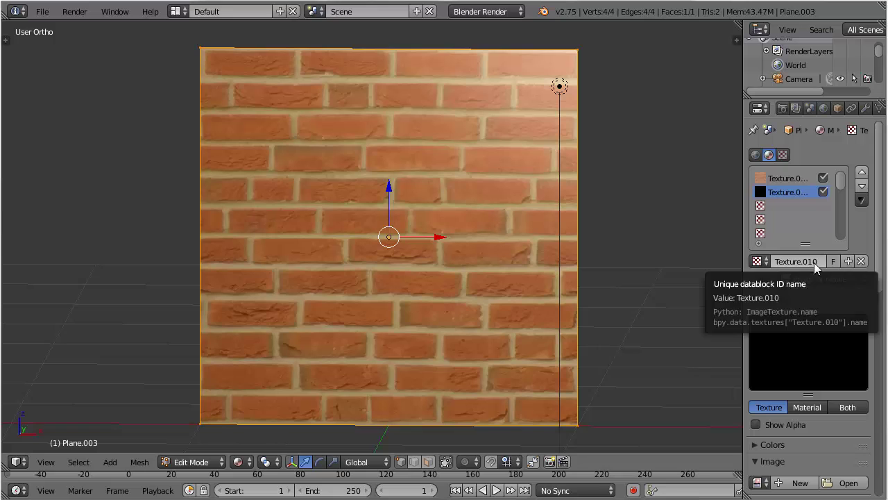
Load Brick_Bump.jpg as the second texture's image, picking it from the thumbnail file view
scroll(813, 267, down, 1)
scroll(815, 274, down, 2)
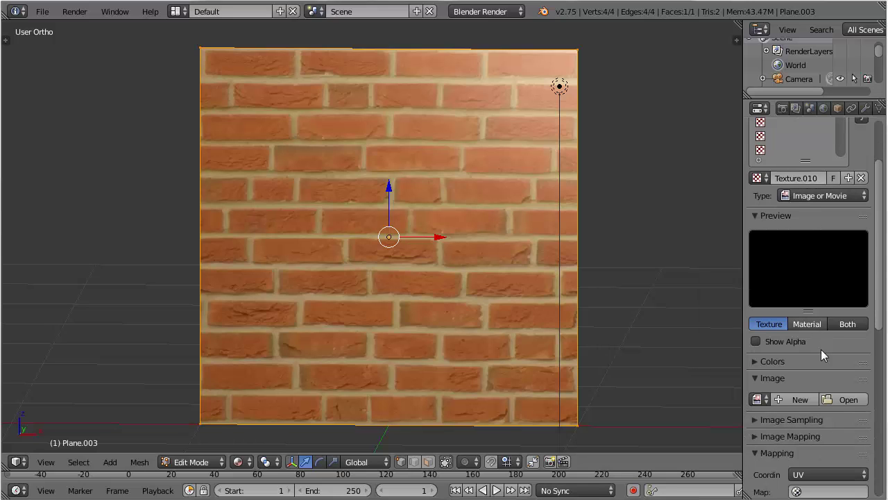
click(846, 404)
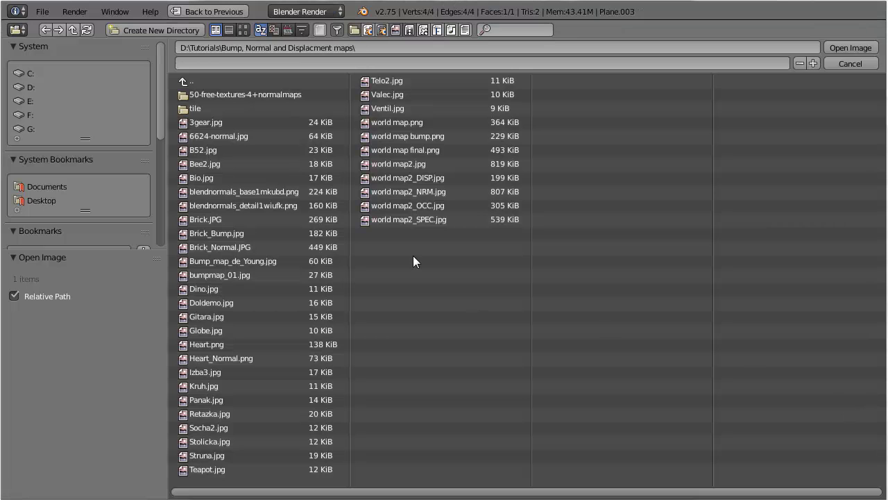
click(243, 30)
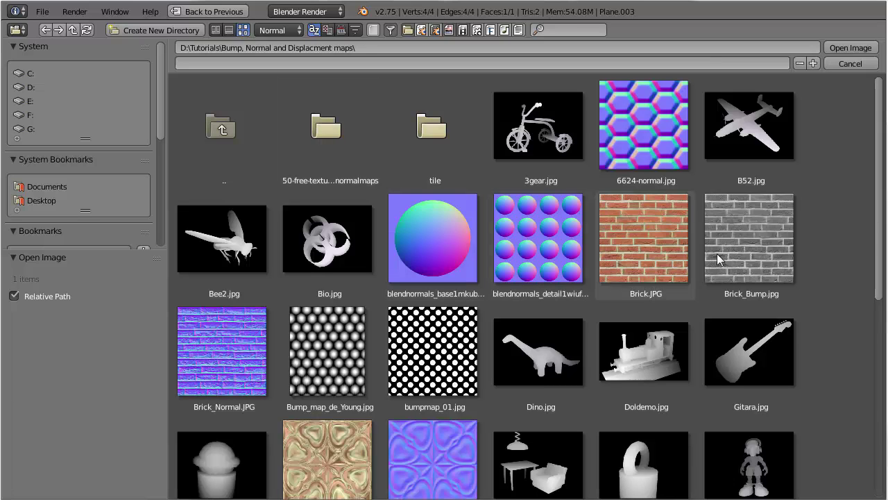
click(741, 249)
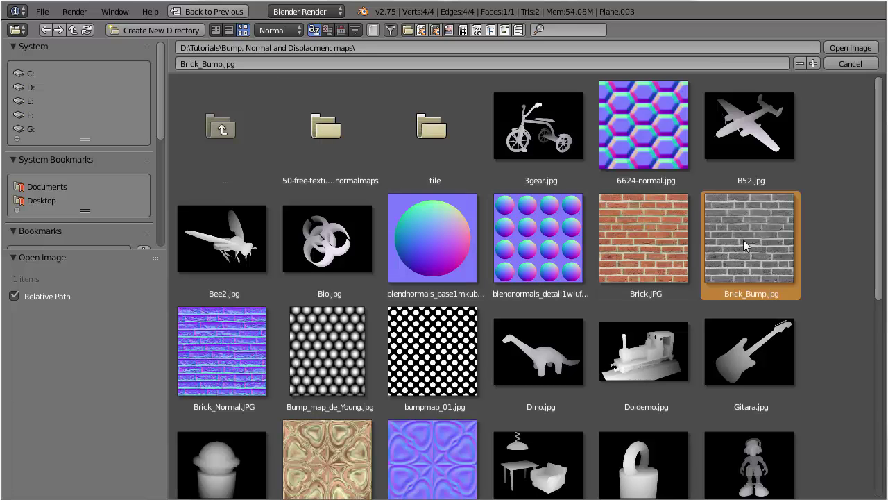
double_click(741, 230)
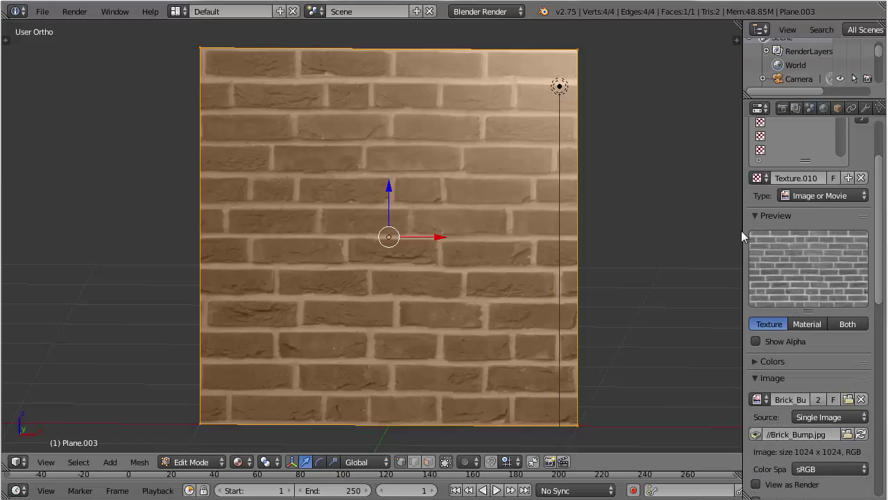
Widen the properties editor and turn off the bump texture's diffuse Color influence
middle_drag(507, 211, 451, 199)
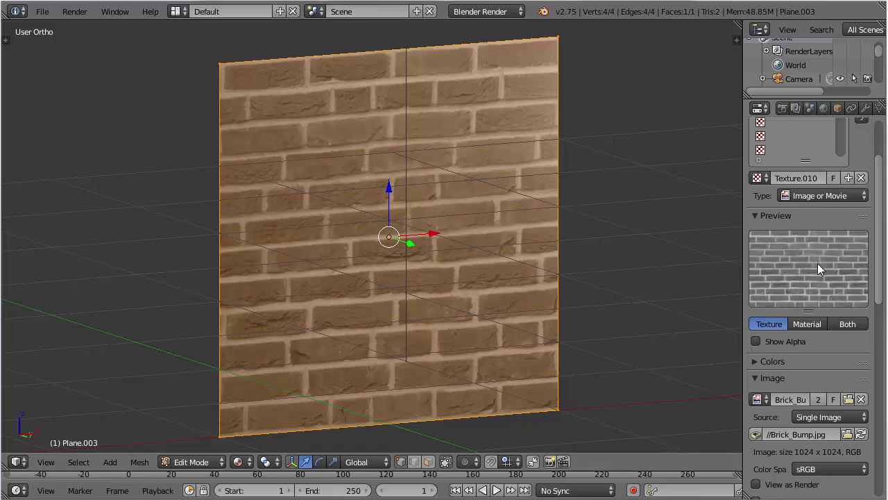
scroll(819, 267, down, 8)
scroll(819, 265, down, 9)
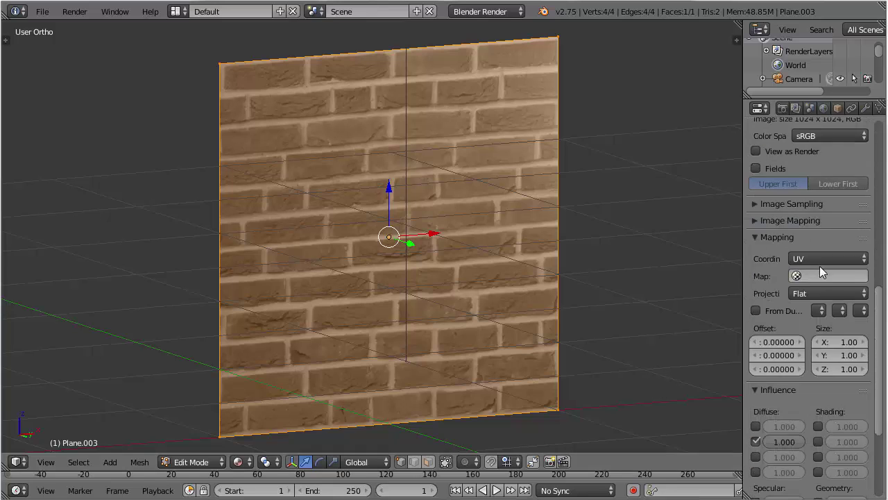
scroll(785, 321, down, 1)
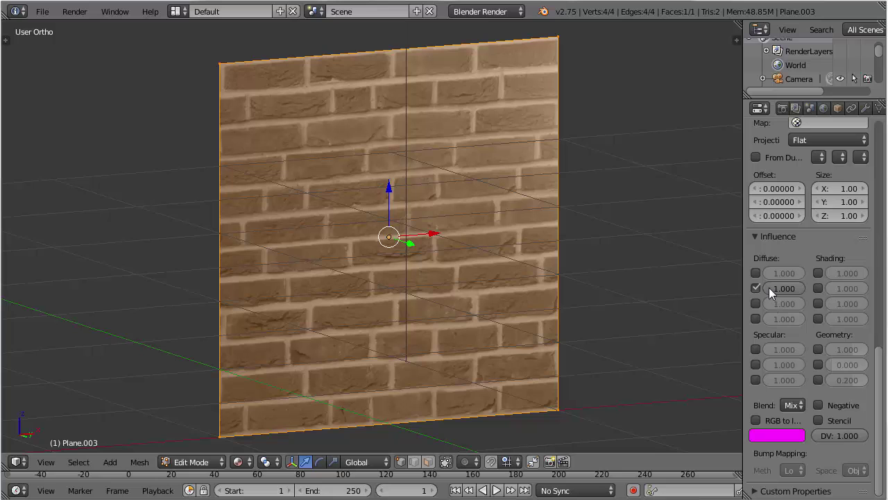
drag(743, 288, 705, 290)
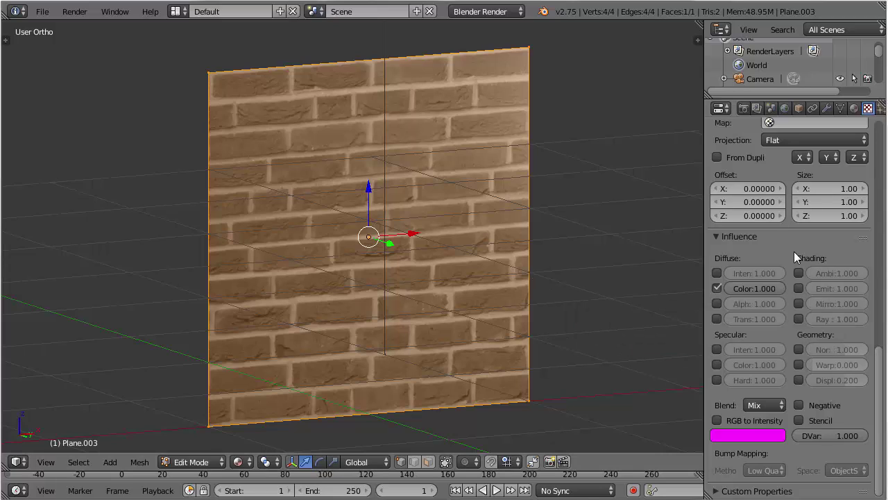
click(716, 288)
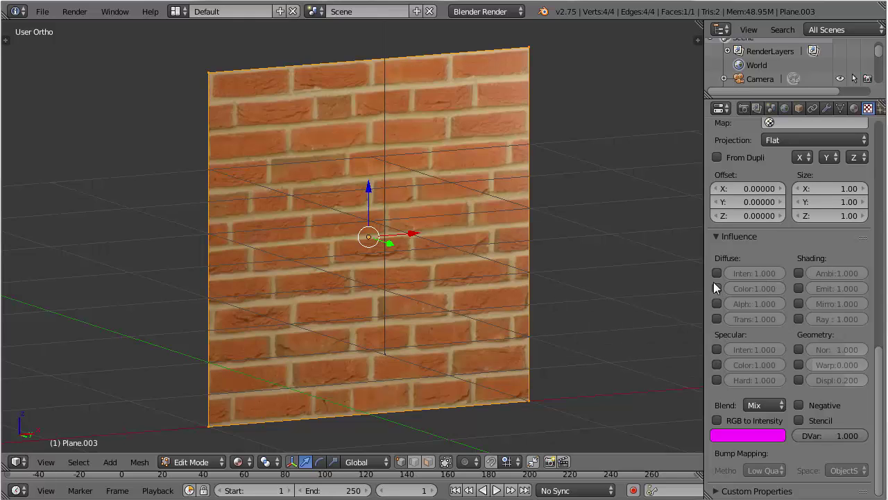
Enable the bump texture's Normal geometry influence and inspect the brick relief on the plane up close
key(KP_1)
mouse_move(457, 255)
middle_down()
mouse_move(389, 247)
mouse_move(426, 224)
mouse_move(440, 252)
mouse_move(449, 243)
middle_up()
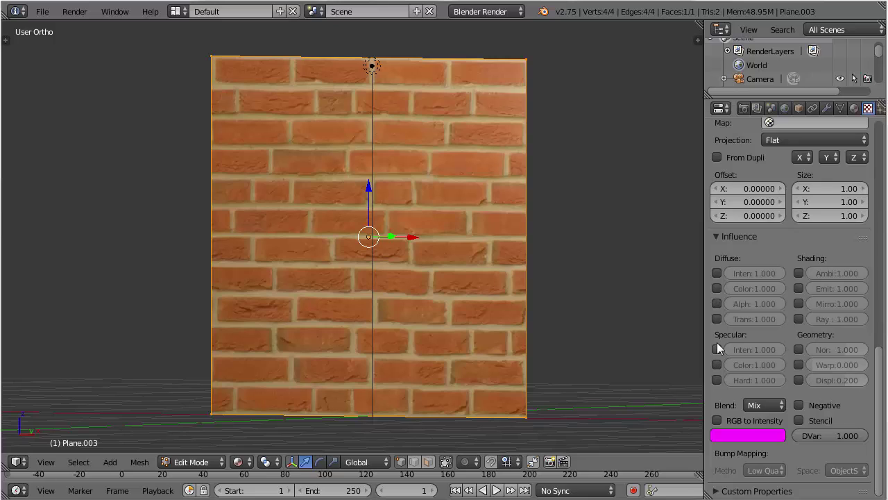
drag(702, 338, 695, 338)
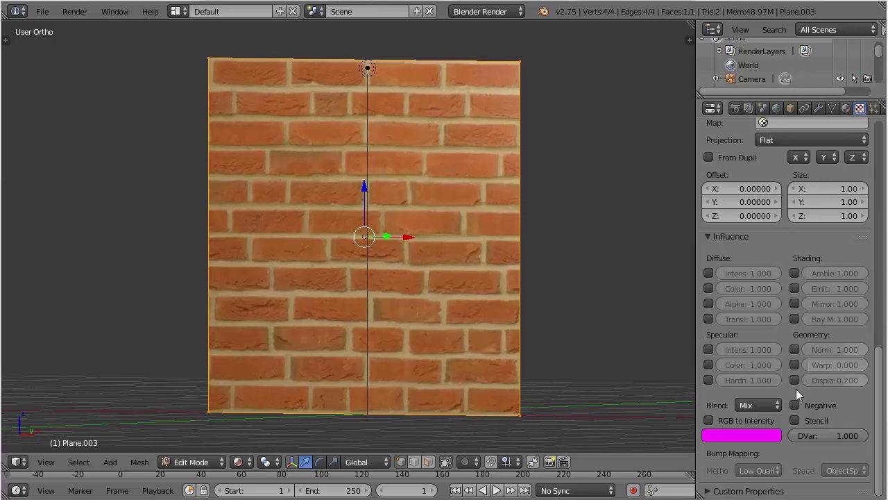
click(795, 349)
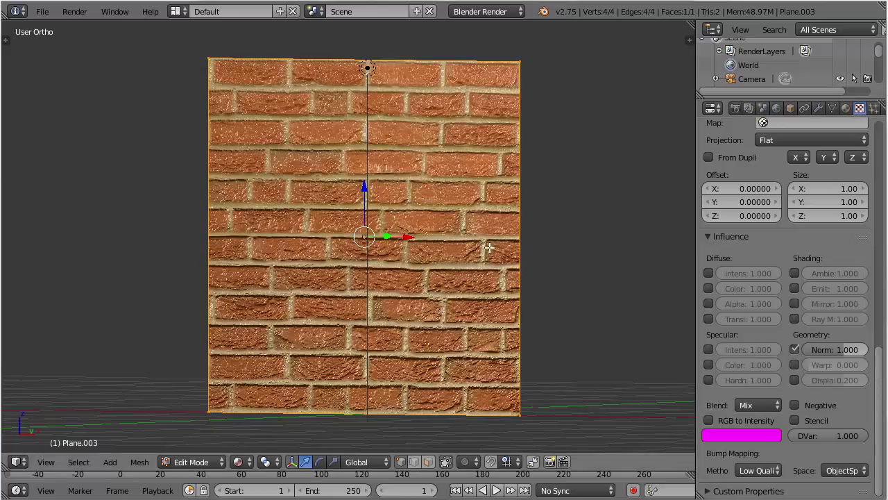
middle_drag(565, 287, 453, 257)
scroll(453, 257, up, 4)
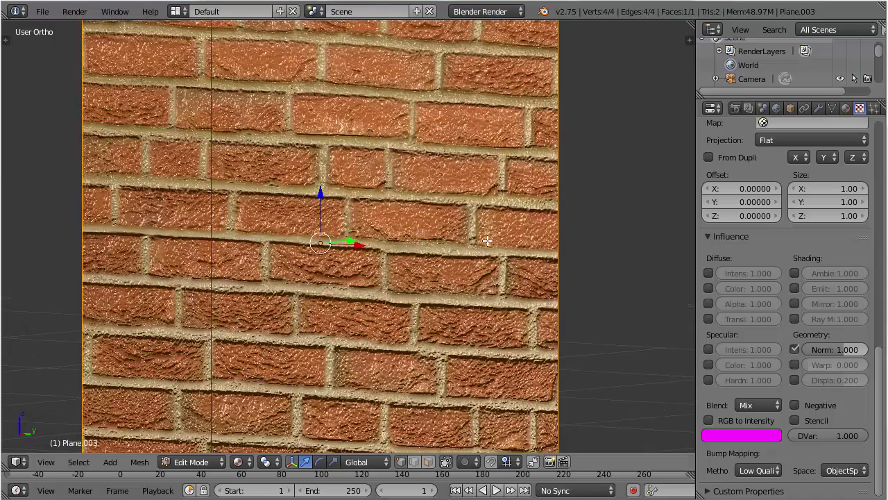
middle_drag(455, 222, 446, 219)
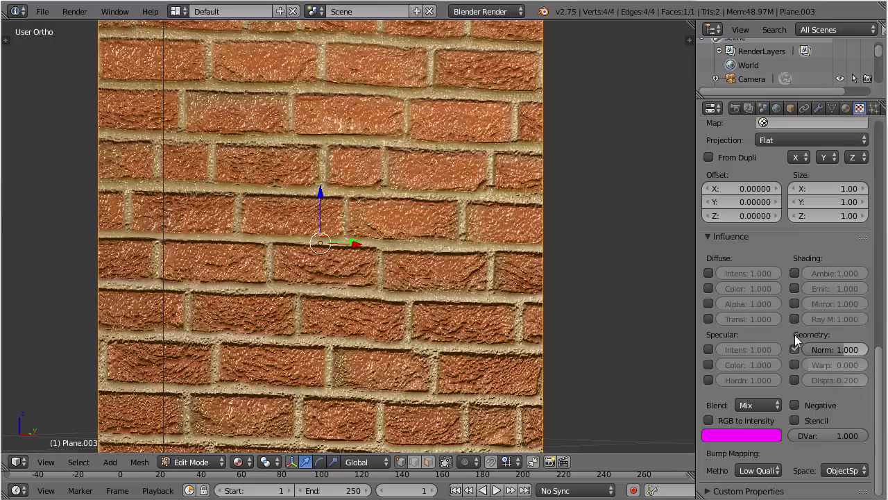
Set the bump texture's Normal influence to -1.0 and view the inverted relief on the whole plane
click(830, 348)
key(BackSpace)
text(-1.0)
key(Return)
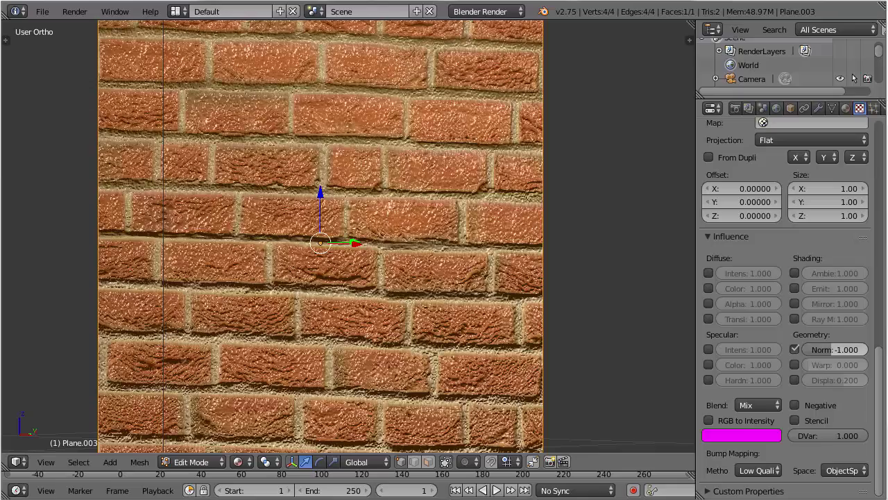
mouse_move(416, 211)
middle_down()
mouse_move(394, 205)
mouse_move(414, 234)
mouse_move(408, 224)
middle_up()
scroll(409, 220, down, 4)
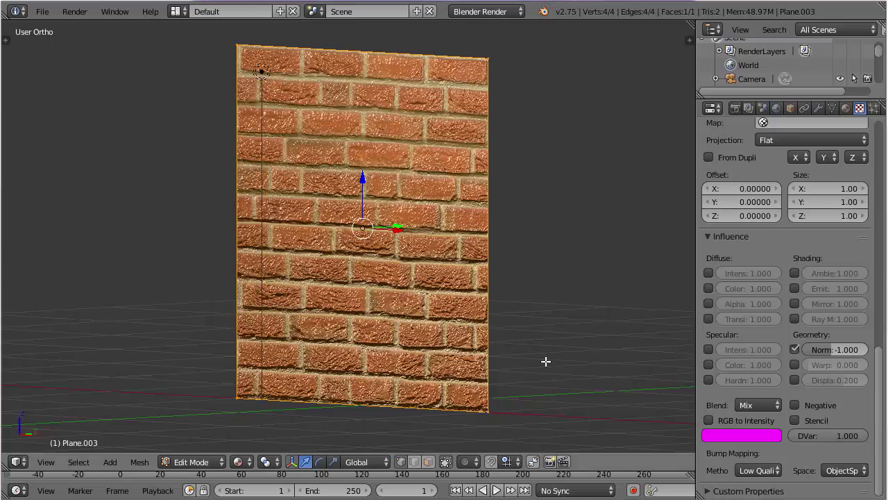
Disable the bump texture and add a new texture in the material's third slot
scroll(835, 302, up, 8)
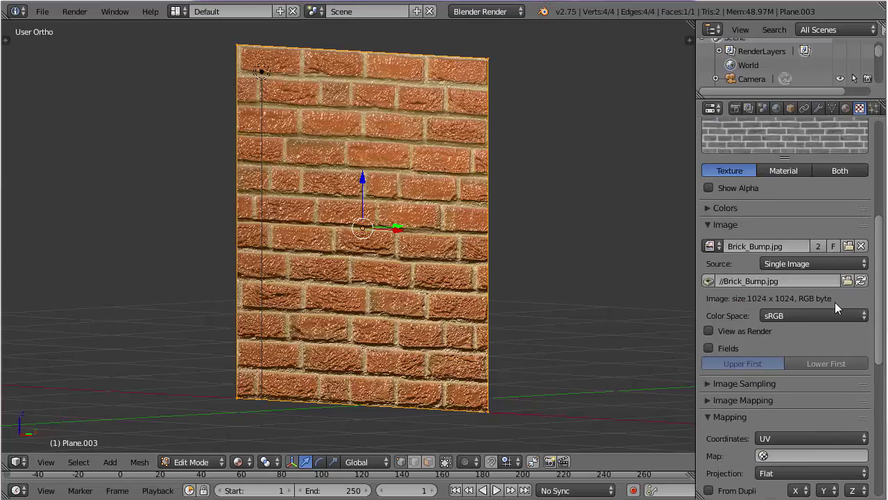
scroll(835, 302, up, 8)
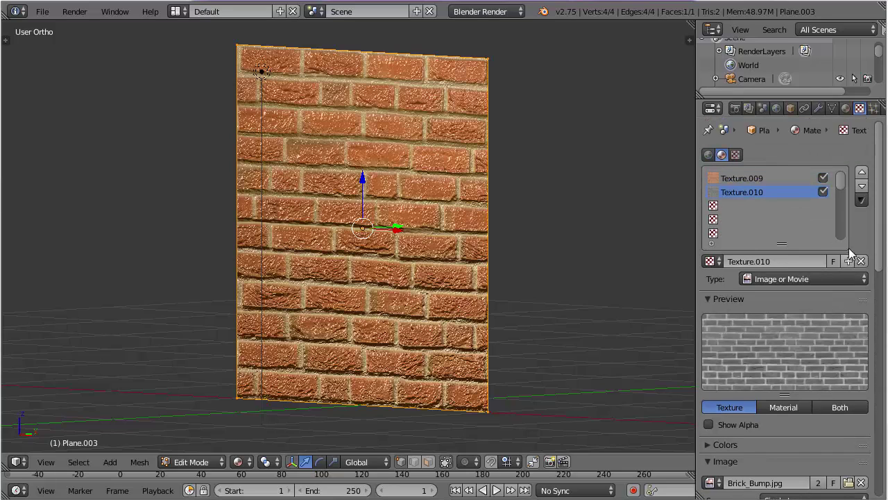
click(823, 192)
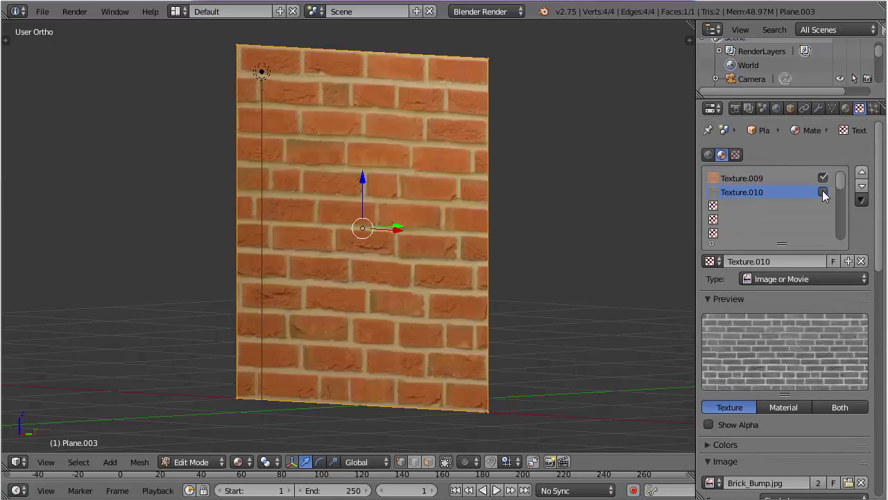
click(776, 205)
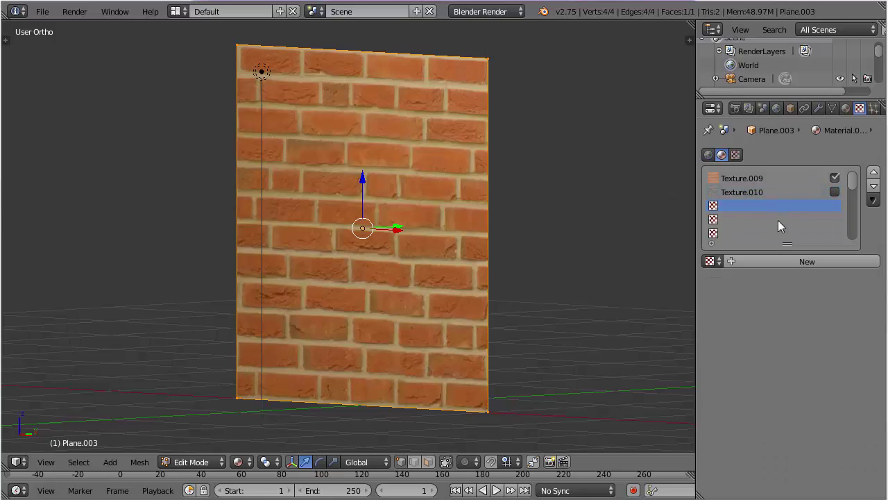
click(797, 263)
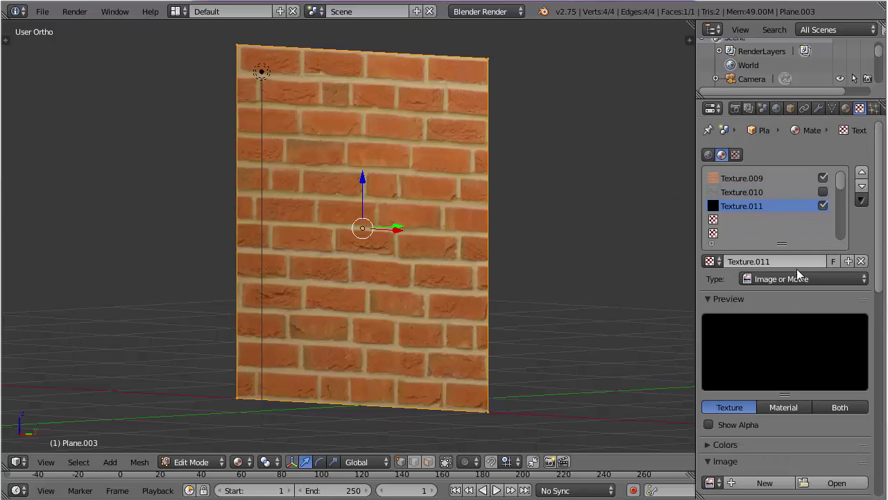
Load Brick_Normal.JPG as the third texture's image, picking it from the thumbnail file view
scroll(797, 268, down, 7)
click(827, 289)
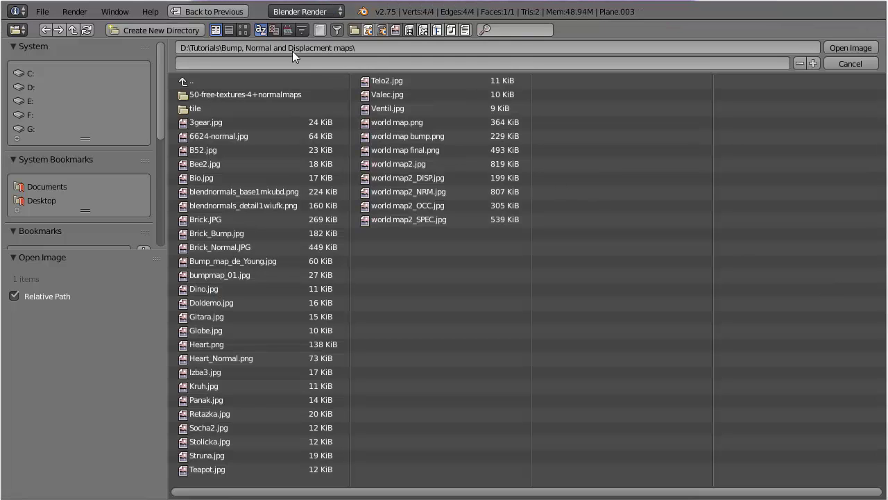
click(242, 30)
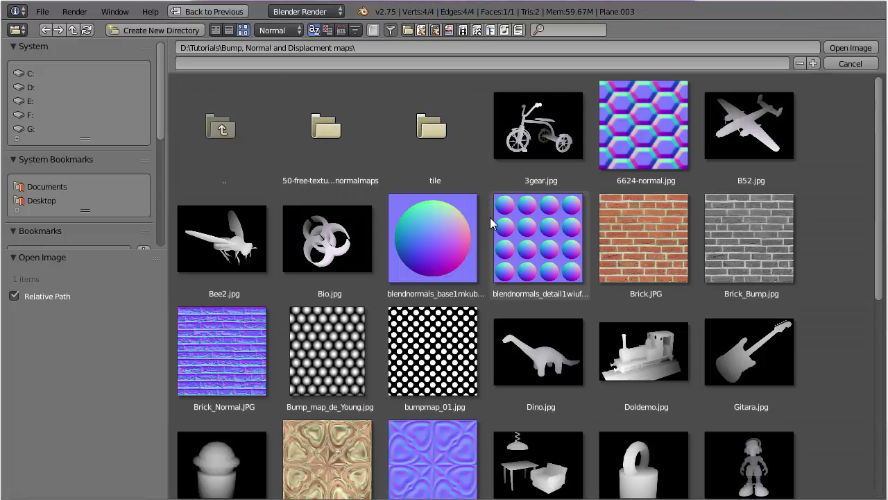
click(249, 340)
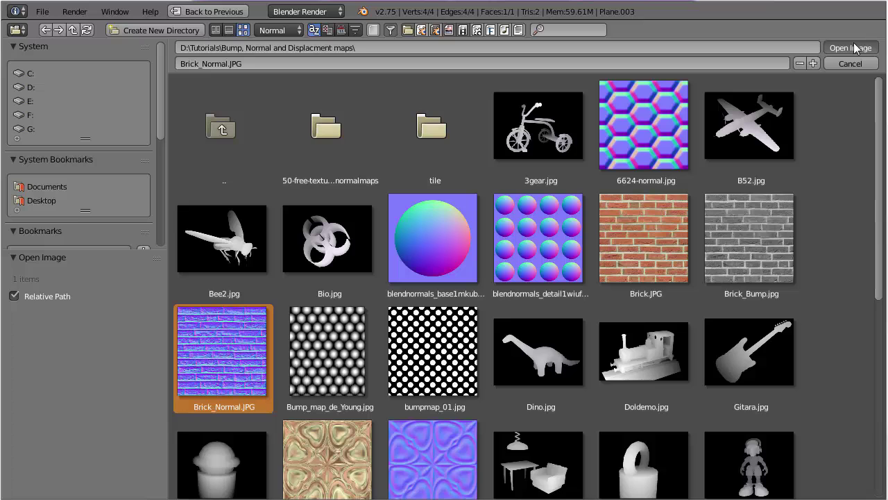
click(851, 48)
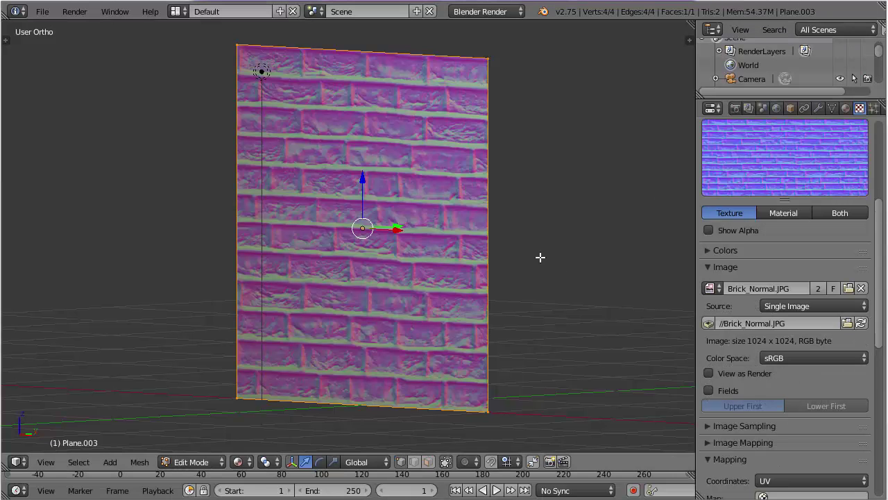
Switch the Brick_Normal texture's influence from diffuse Color to Normal geometry and view the plane from another angle
scroll(885, 270, down, 5)
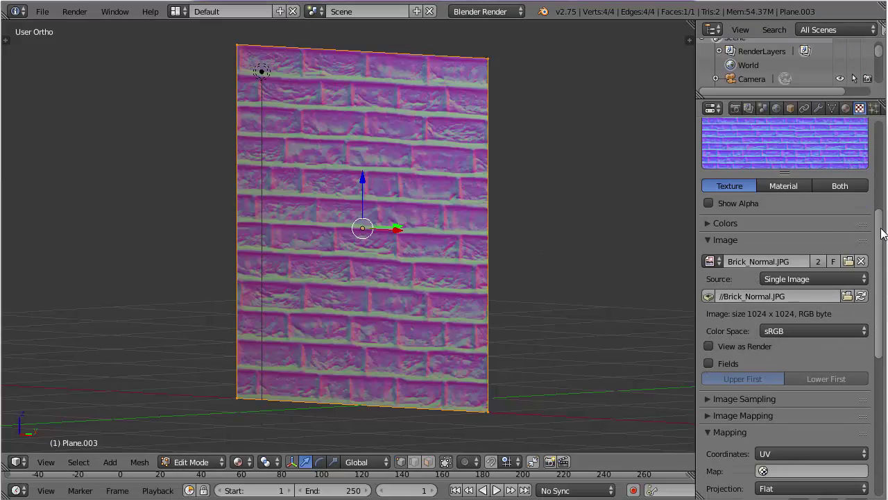
scroll(885, 270, down, 10)
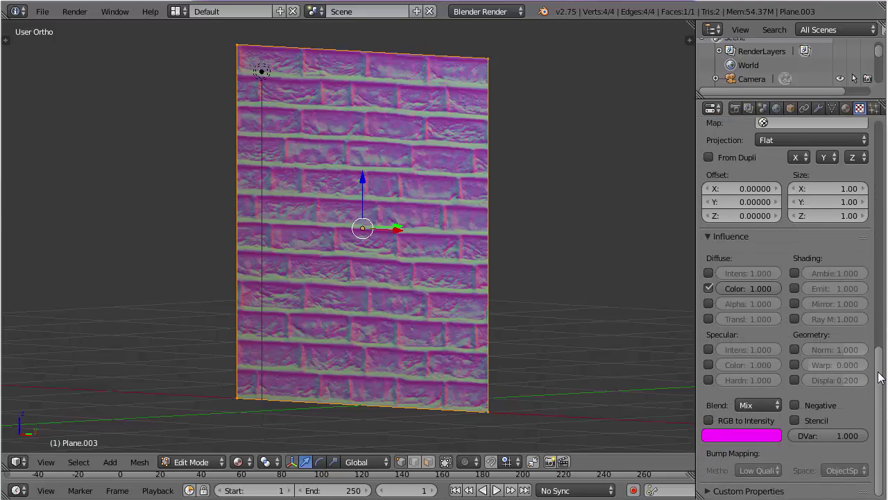
click(707, 288)
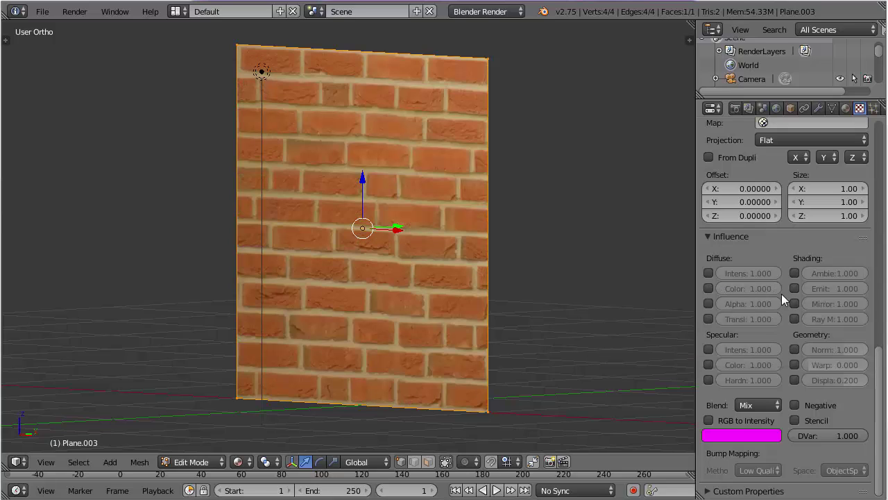
click(796, 349)
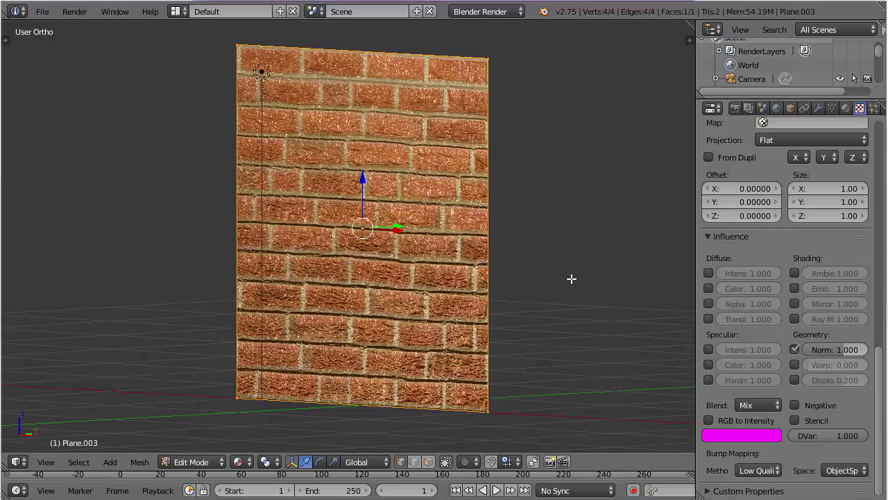
middle_drag(458, 227, 474, 236)
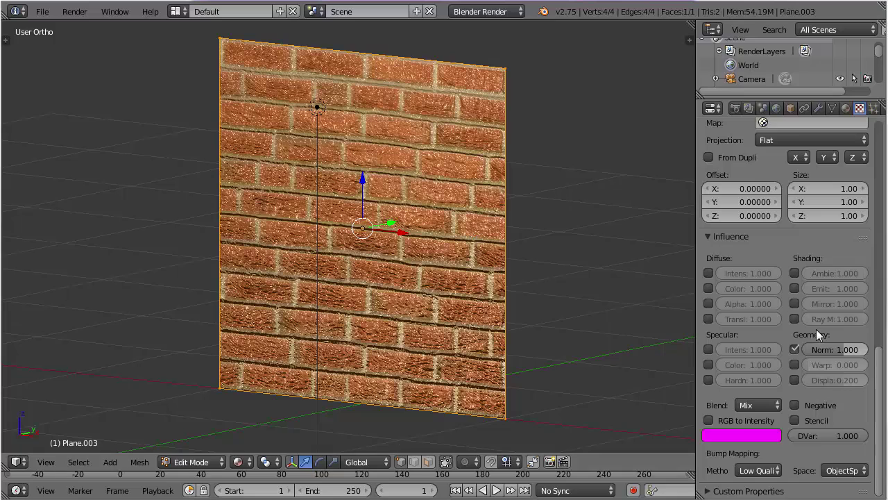
Enable Normal Map in the Brick_Normal texture's image sampling settings and view the relief from a slightly different angle
scroll(817, 333, up, 3)
scroll(817, 337, up, 8)
scroll(817, 337, down, 5)
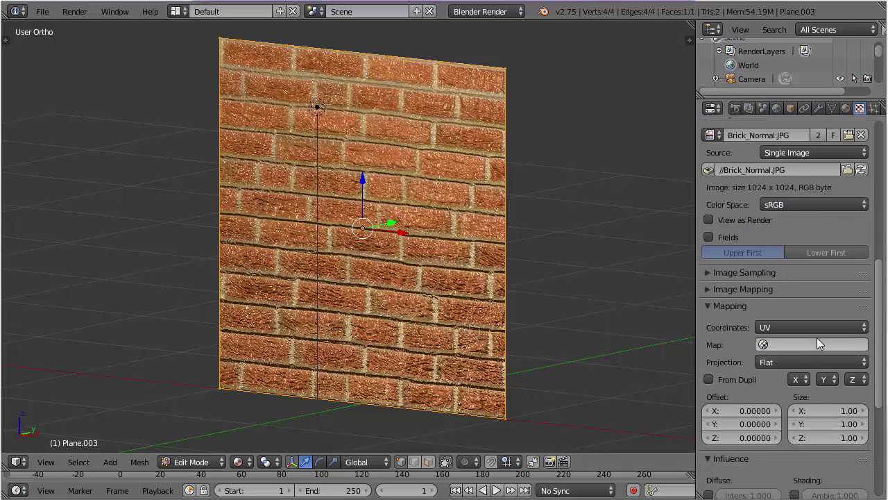
click(710, 217)
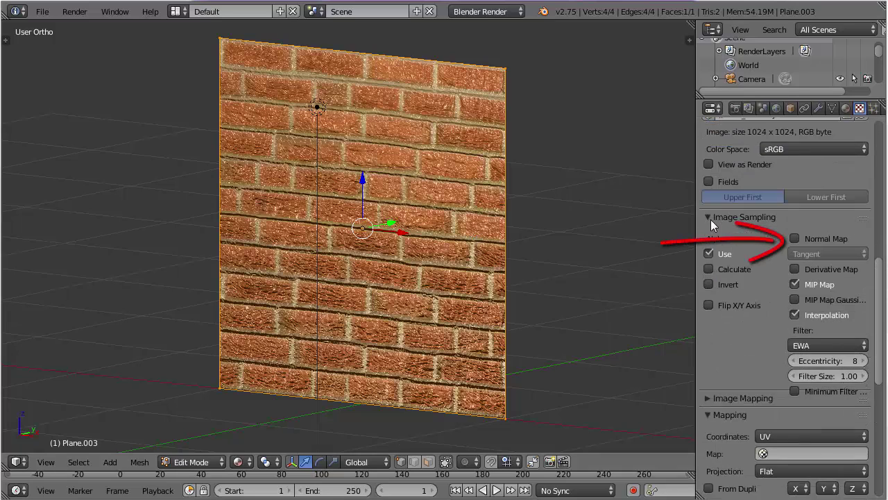
click(795, 238)
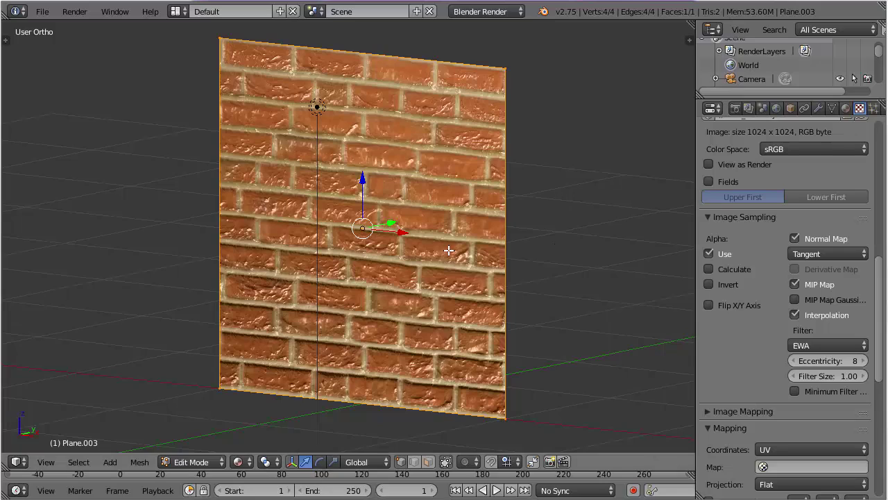
middle_drag(452, 251, 471, 257)
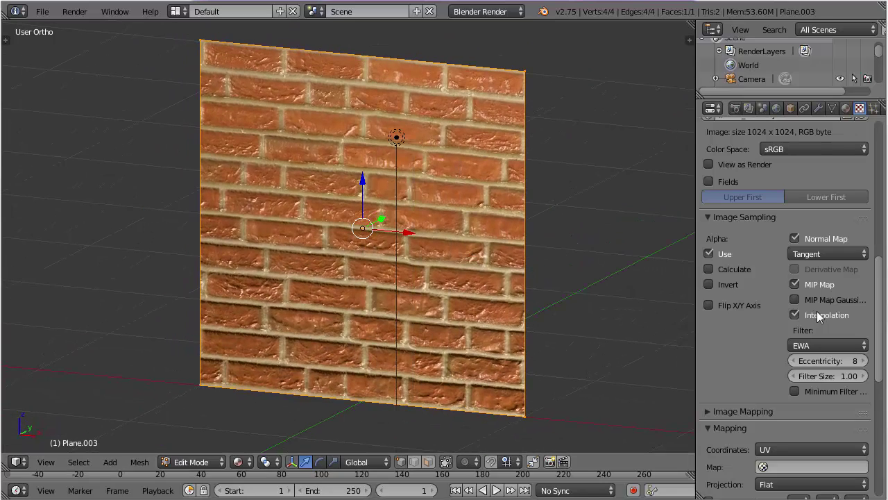
Set the Brick_Normal texture's Normal influence to -1.0 and inspect the plane edge-on and from an angle
scroll(816, 311, down, 8)
scroll(811, 300, down, 4)
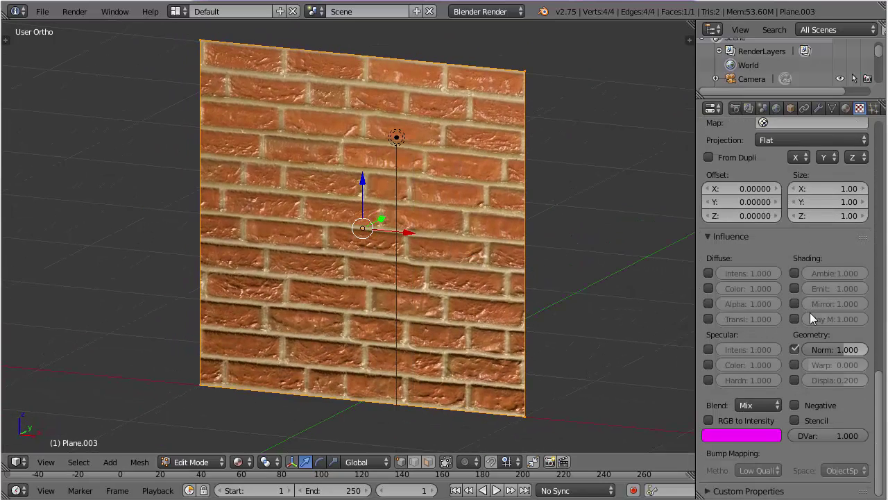
click(826, 350)
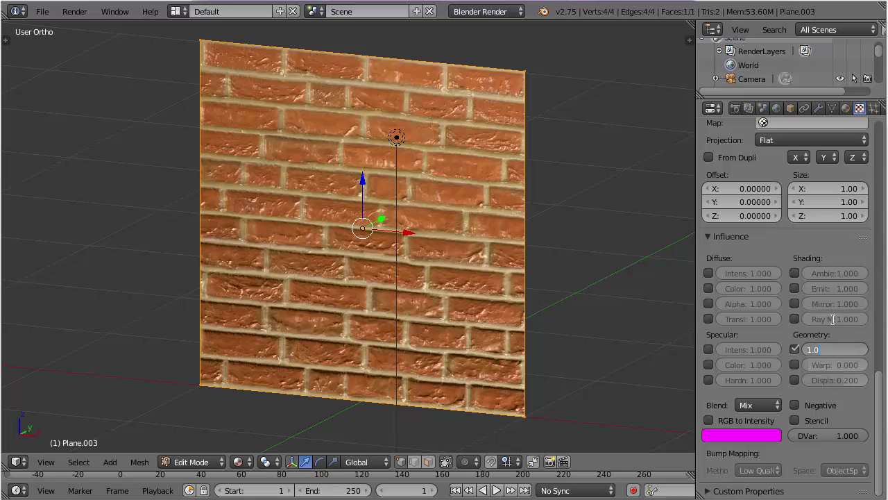
key(BackSpace)
key(Return)
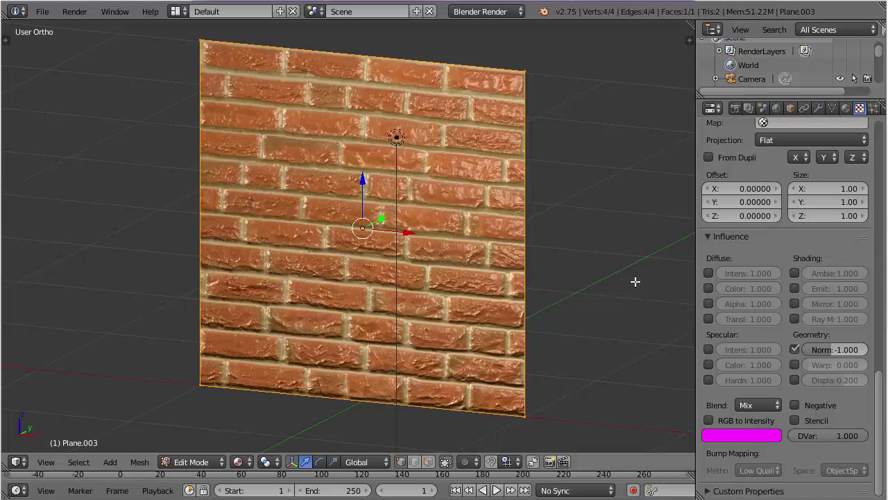
middle_drag(634, 279, 377, 198)
scroll(462, 228, up, 4)
scroll(419, 233, down, 2)
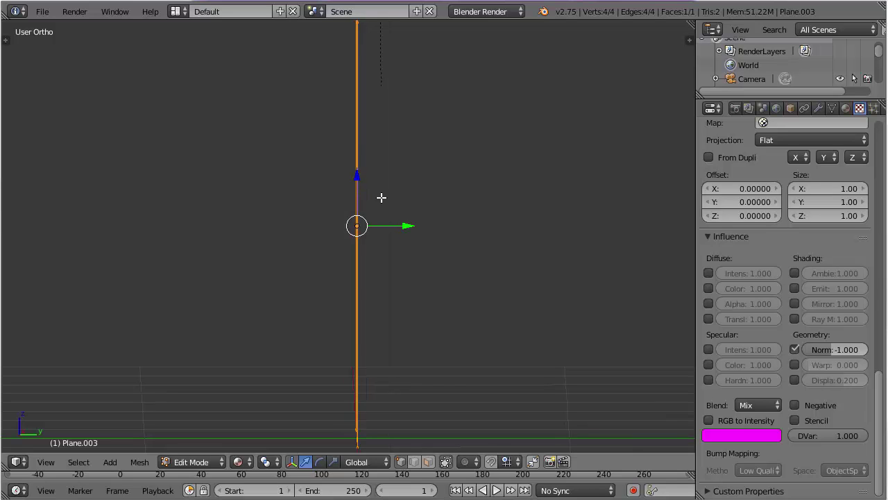
middle_drag(337, 232, 388, 207)
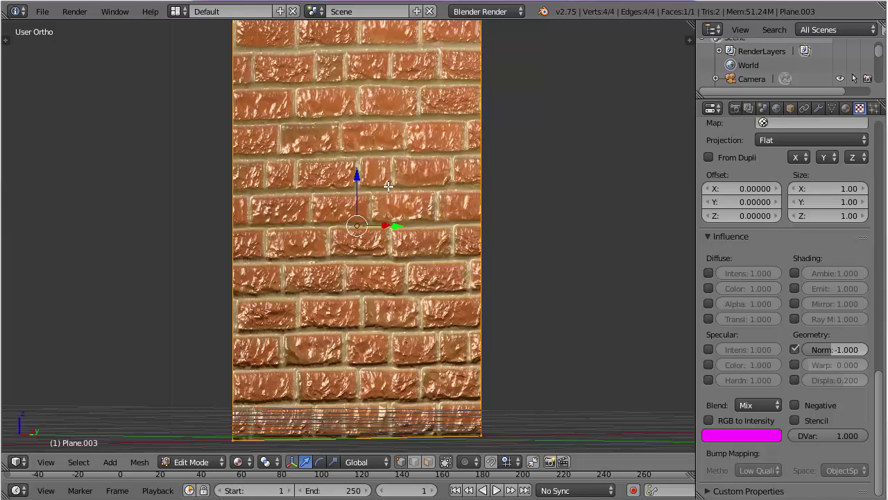
Switch the plane to Object Mode and examine its flat profile from the right side, returning to an angled view
key(Tab)
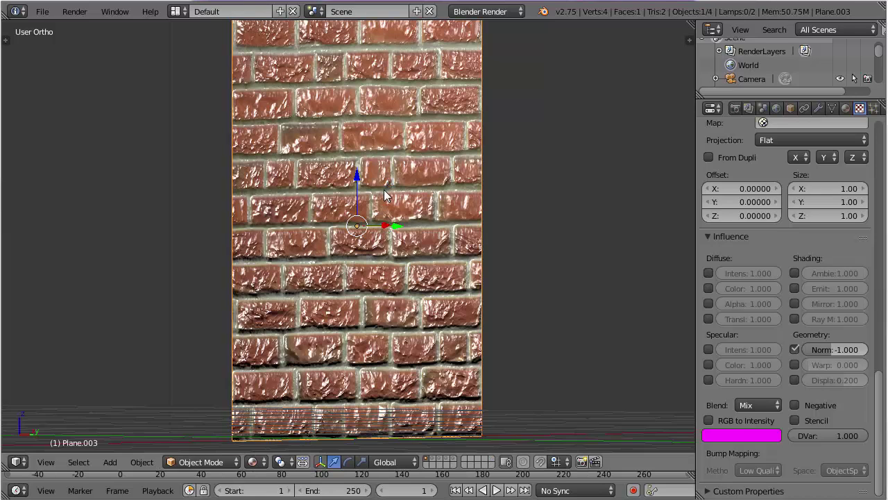
middle_drag(389, 191, 349, 212)
scroll(409, 185, up, 3)
key(KP_3)
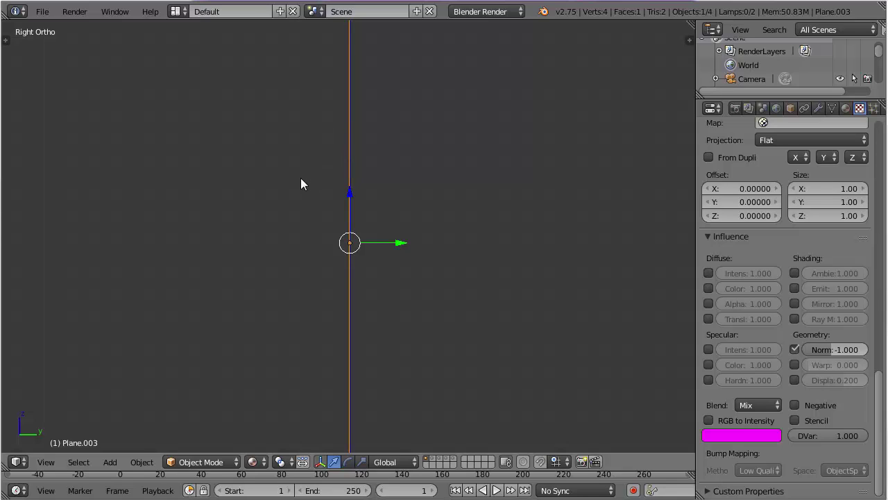
middle_drag(301, 182, 376, 188)
scroll(375, 187, down, 3)
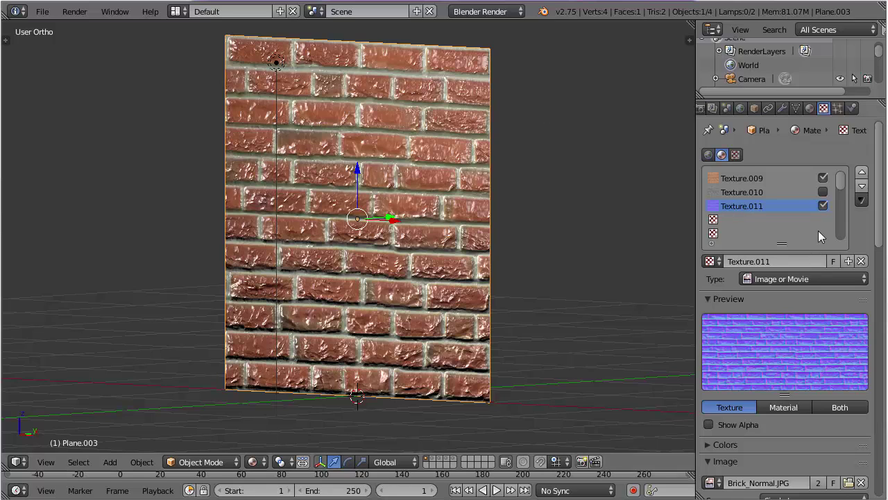
Disable the normal and color brick textures and add a new texture in the material's fourth slot
click(823, 205)
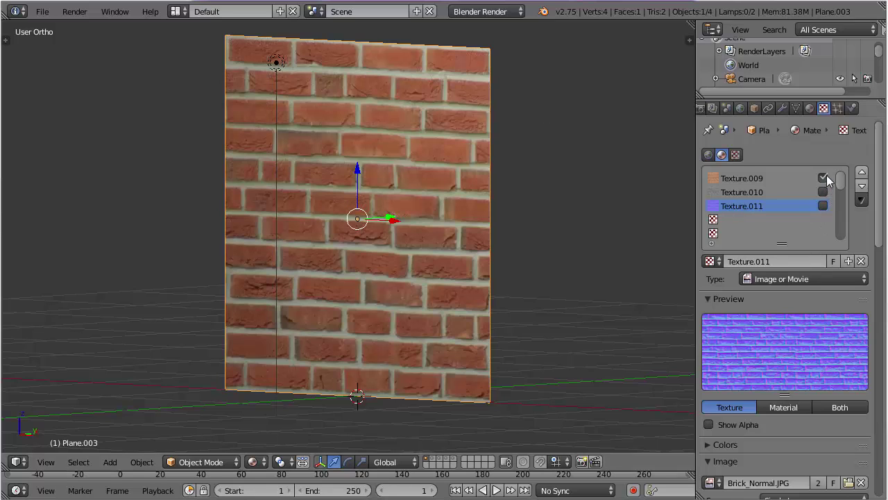
click(824, 178)
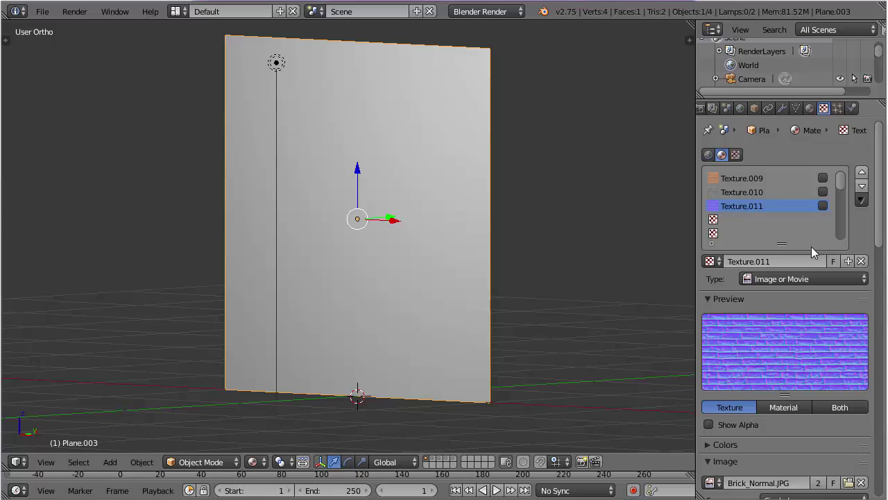
click(766, 217)
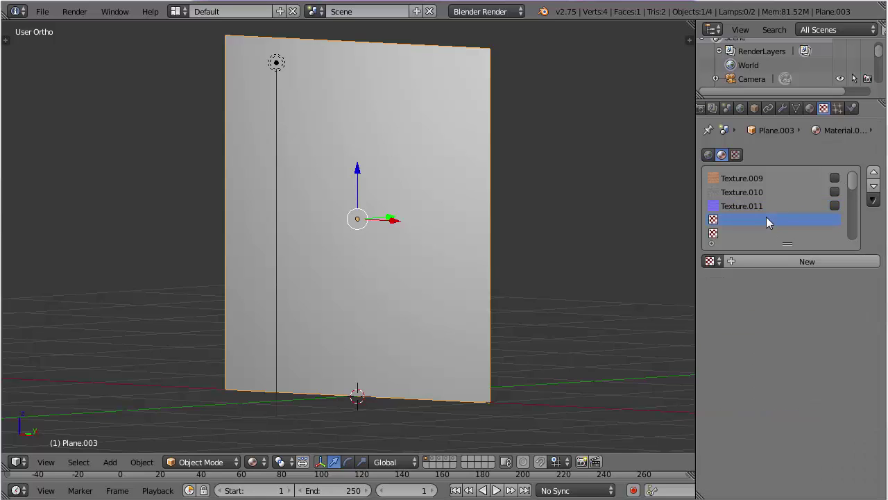
click(780, 258)
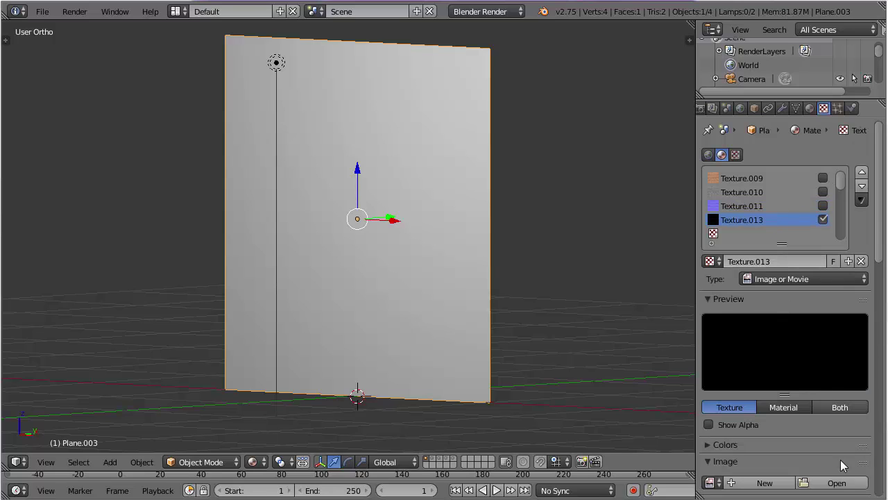
Load blendnormals_detail1wiufk.png as the fourth texture's image, picking it from the thumbnail file view
click(837, 483)
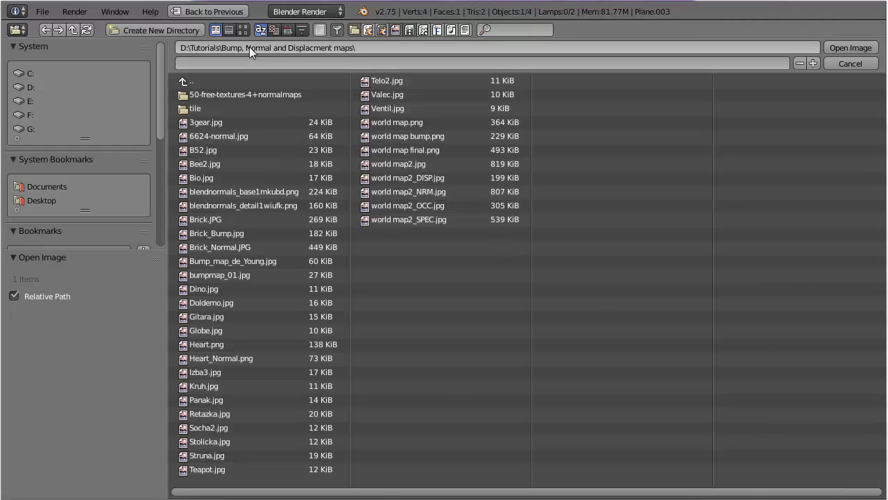
click(243, 30)
click(533, 236)
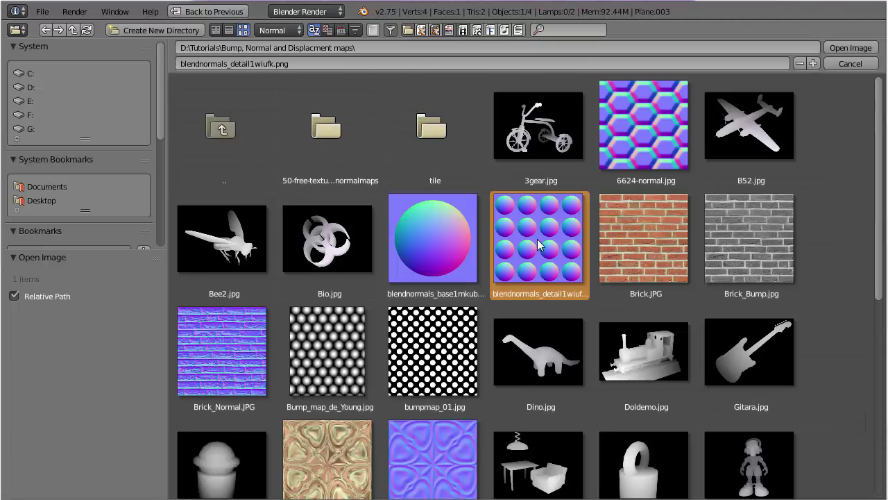
click(835, 47)
Switch the sphere-pattern texture's influence from diffuse Color to Normal geometry
scroll(763, 208, down, 3)
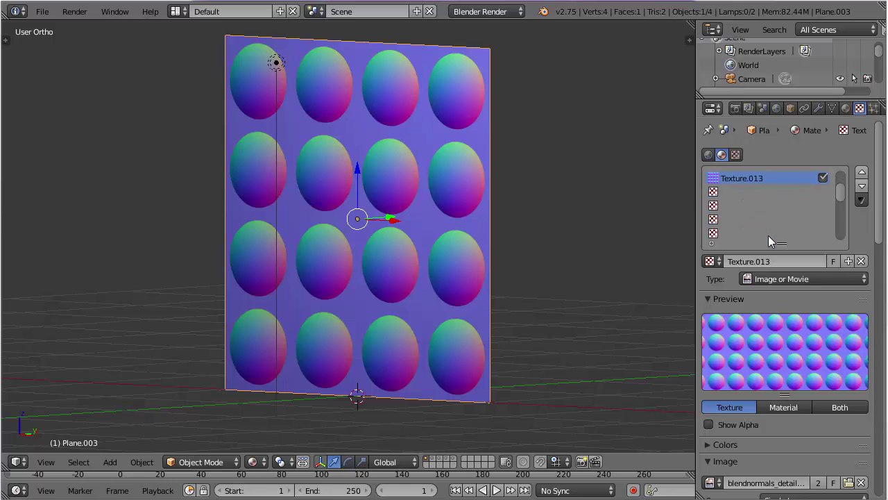
scroll(813, 322, down, 5)
scroll(805, 309, down, 12)
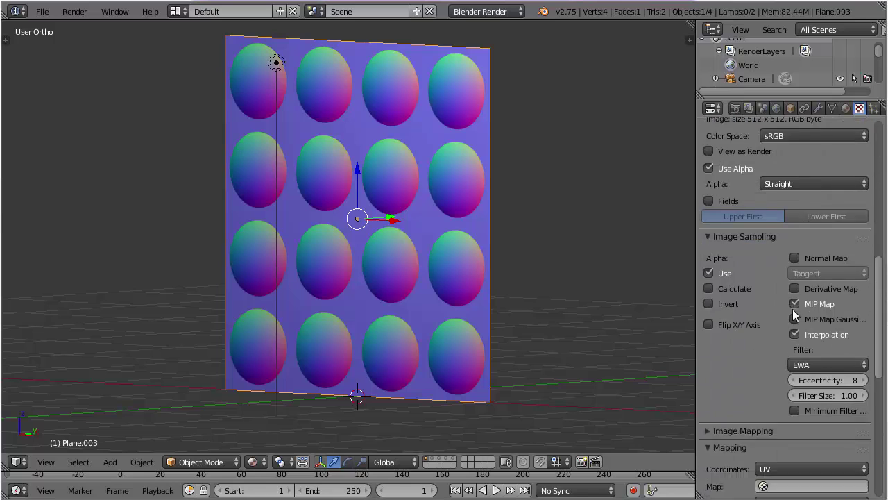
scroll(786, 316, down, 5)
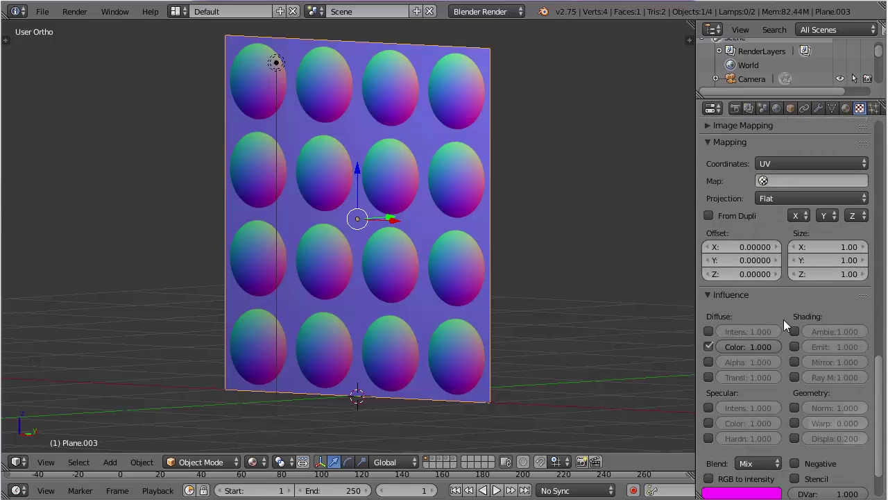
click(708, 346)
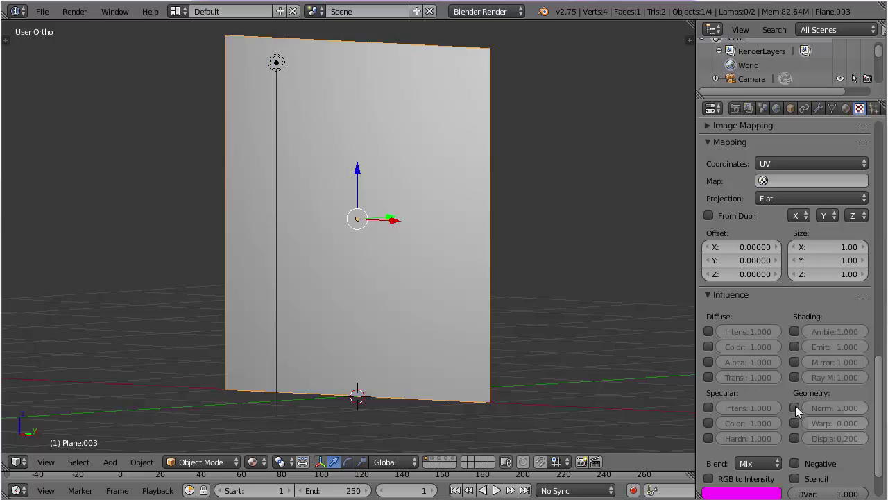
click(794, 407)
Enable Normal Map in the sphere-pattern texture's image sampling settings and examine the shaded spheres from several angles
scroll(794, 338, up, 11)
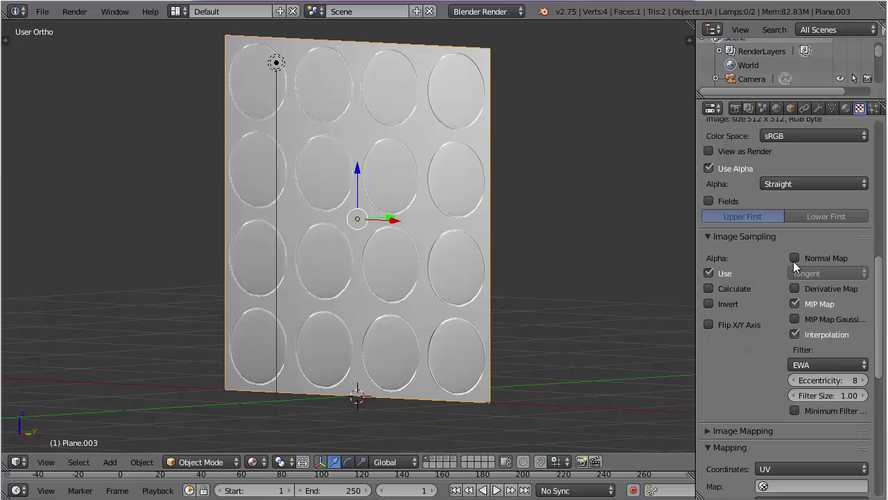
click(794, 258)
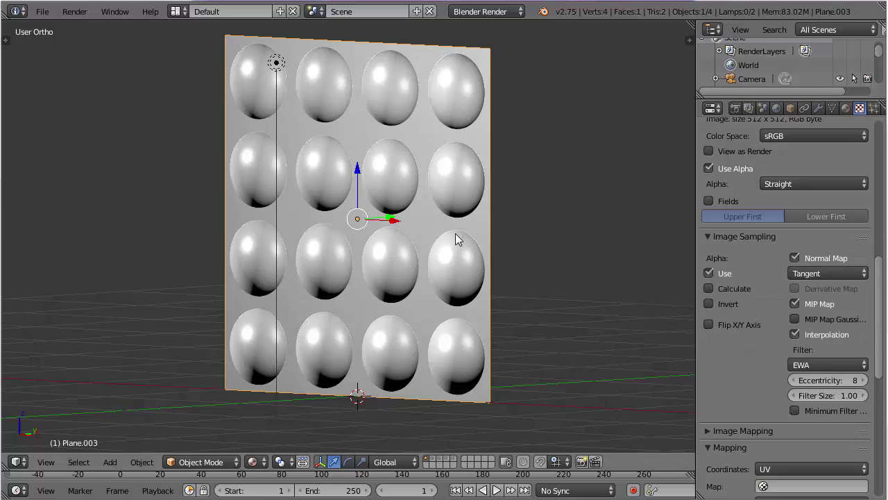
mouse_move(456, 234)
middle_down()
mouse_move(414, 234)
mouse_move(437, 229)
mouse_move(452, 202)
mouse_move(426, 216)
mouse_move(415, 240)
middle_up()
middle_drag(351, 220, 456, 208)
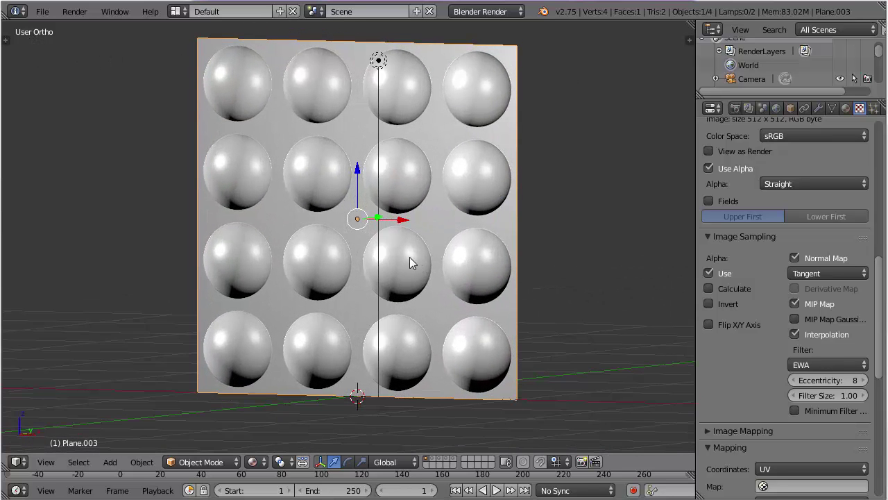
mouse_move(408, 259)
middle_down()
mouse_move(432, 242)
mouse_move(452, 249)
mouse_move(444, 273)
mouse_move(393, 263)
middle_up()
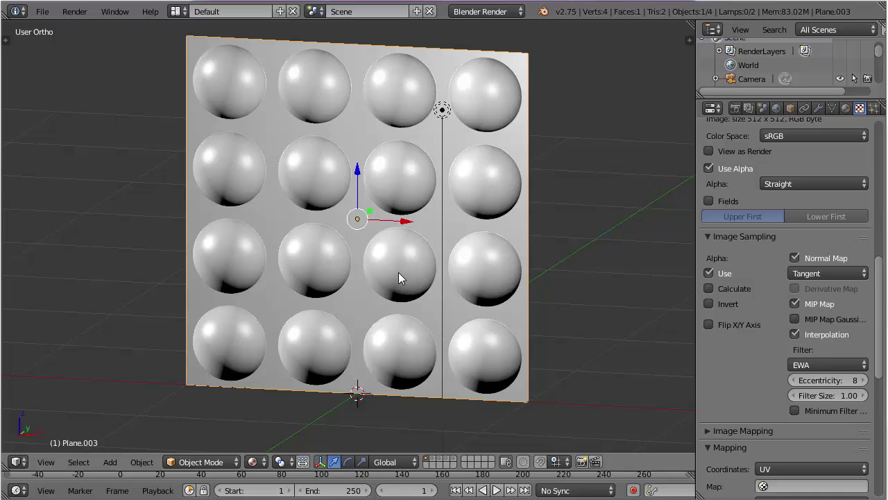
middle_drag(412, 255, 435, 264)
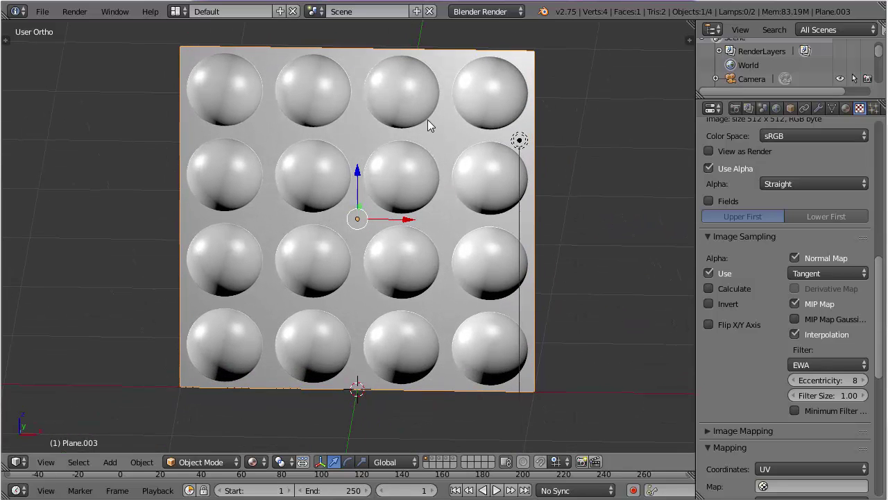
mouse_move(427, 119)
middle_down()
mouse_move(424, 129)
mouse_move(445, 91)
middle_up()
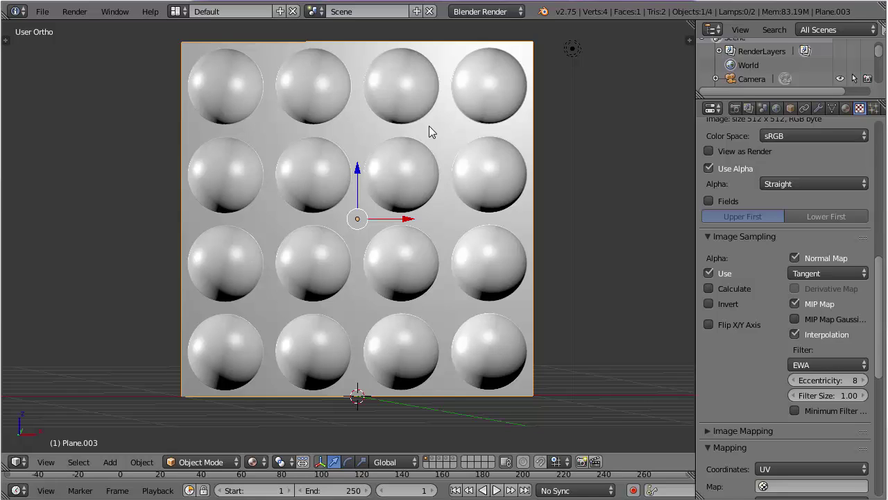
Delete the textured plane and add a new plane mesh at the 3D cursor
key(x)
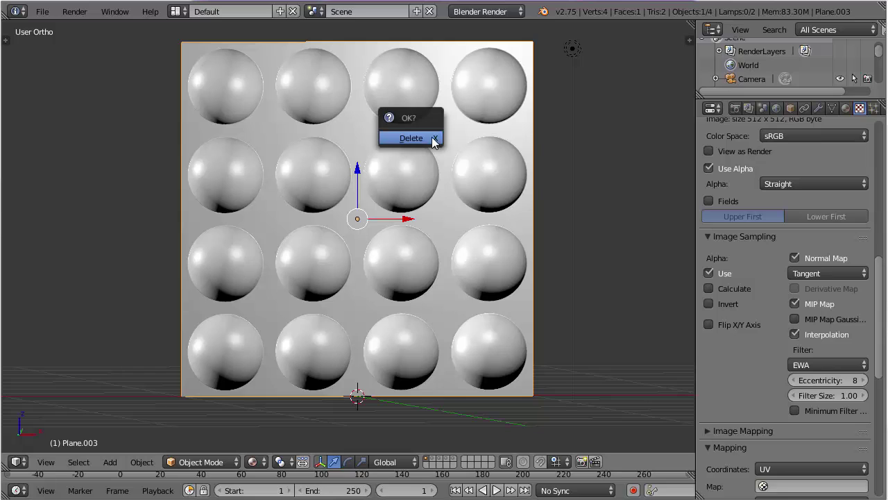
click(410, 138)
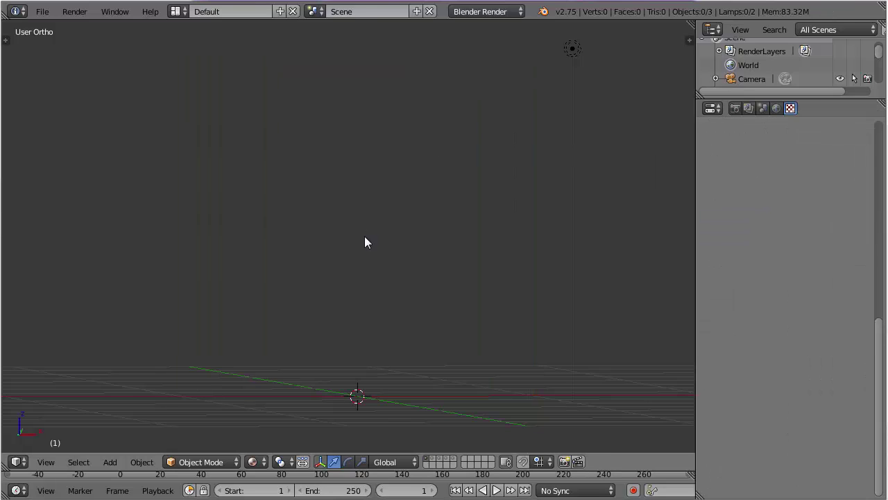
key(shift+a)
mouse_move(365, 237)
click(408, 243)
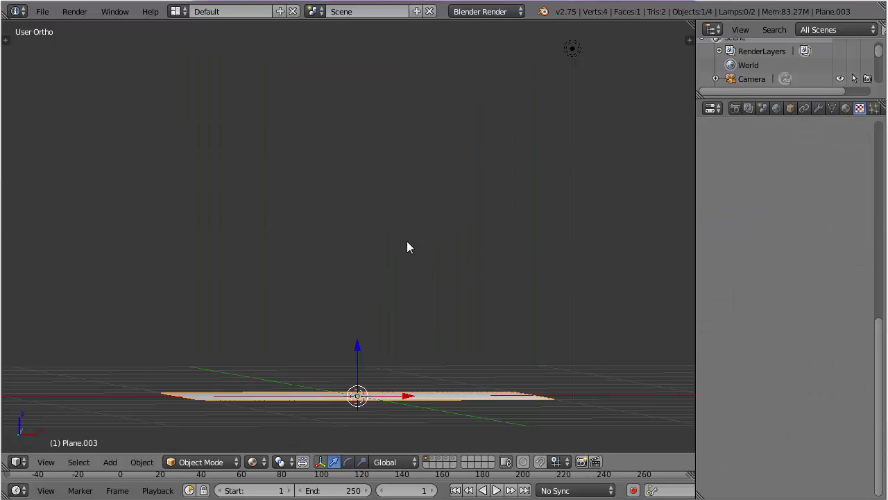
In front view, rotate the new plane 90 degrees about X and raise it along Z until its lower edge meets the ground line
key(KP_1)
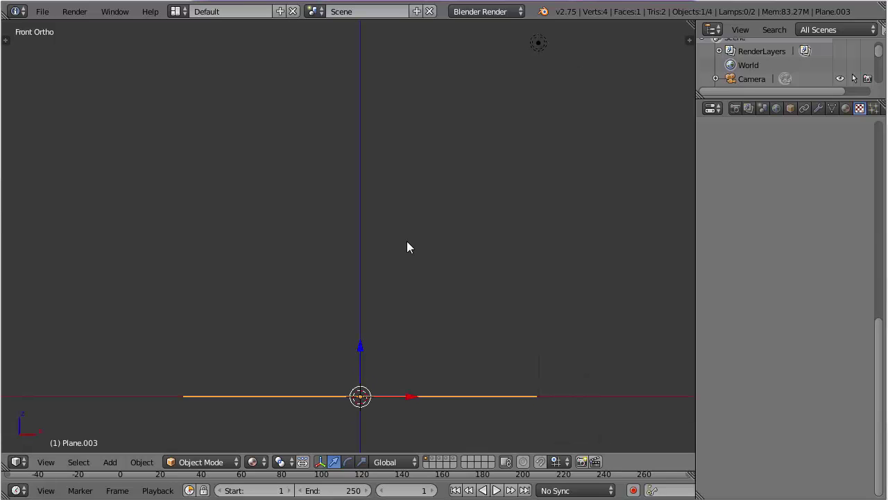
text(rx90)
key(Return)
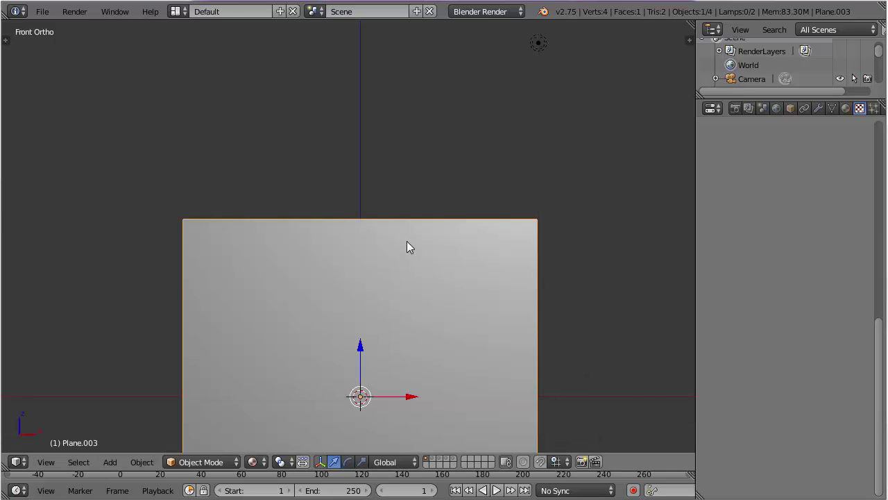
key(g)
key(z)
click(373, 125)
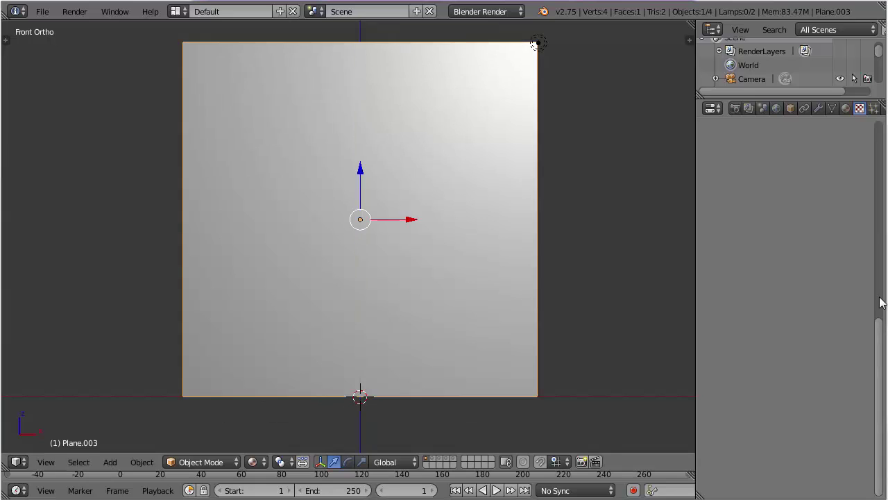
scroll(784, 166, up, 5)
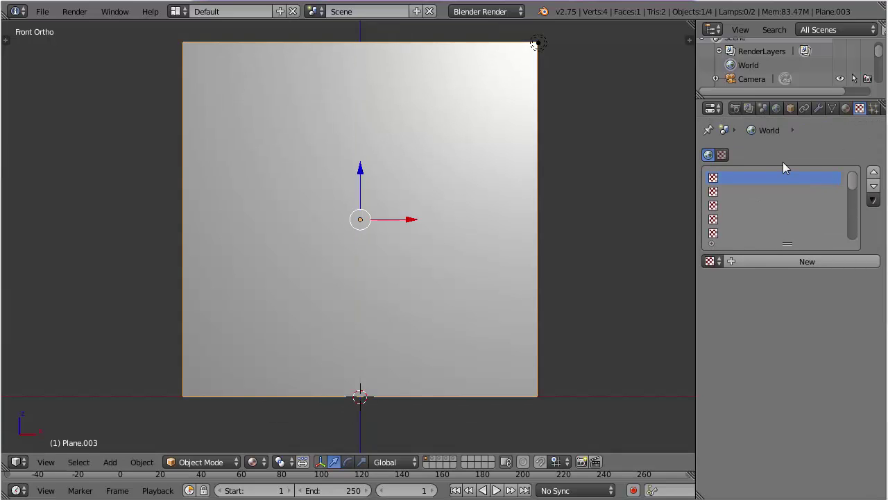
Add a Displace modifier to the upright plane
click(820, 109)
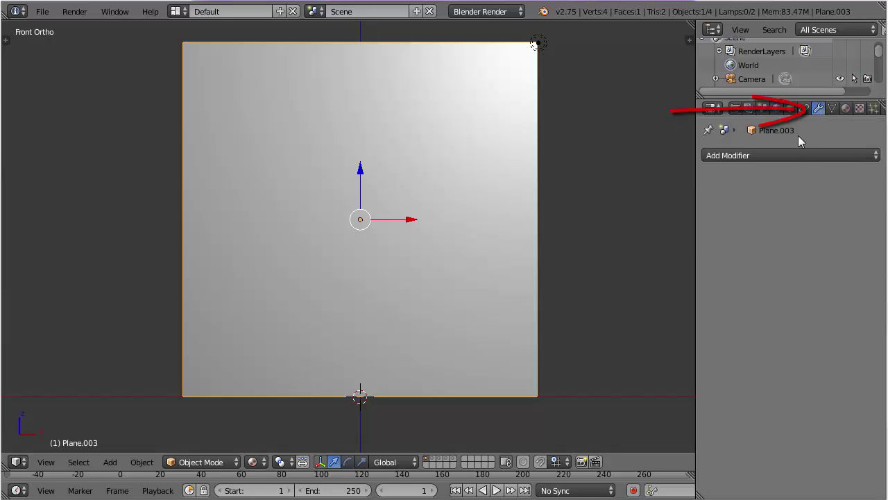
click(792, 154)
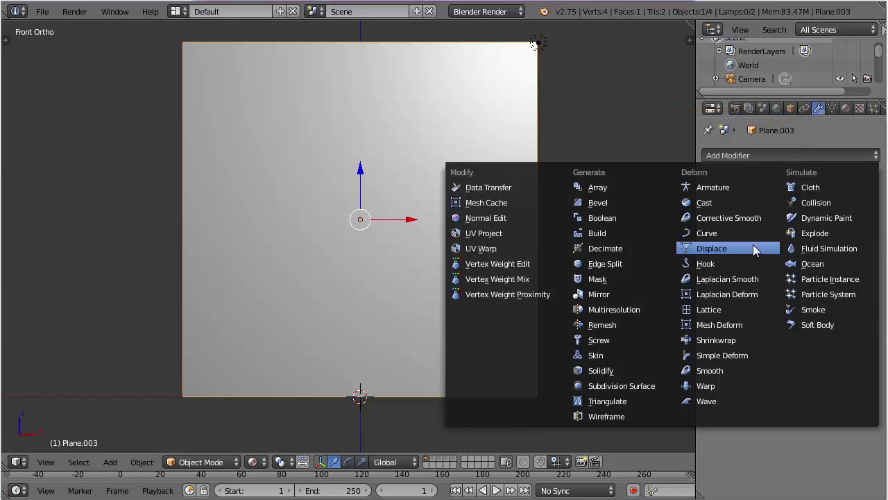
click(715, 248)
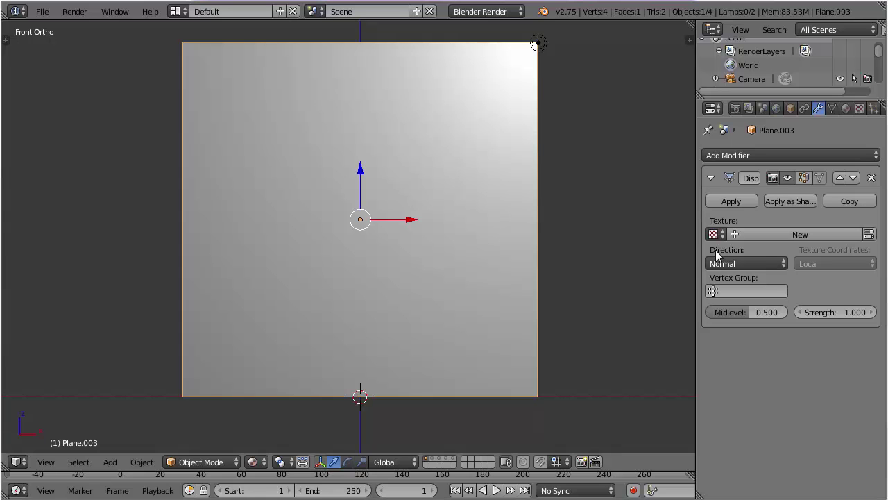
middle_drag(485, 194, 464, 138)
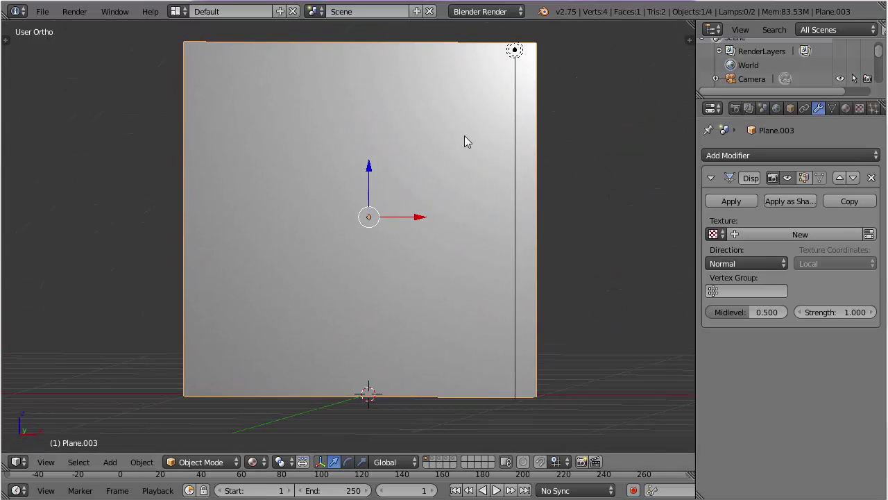
Create a new texture for the Displace modifier and load bumpmap_01.jpg as its image
click(868, 236)
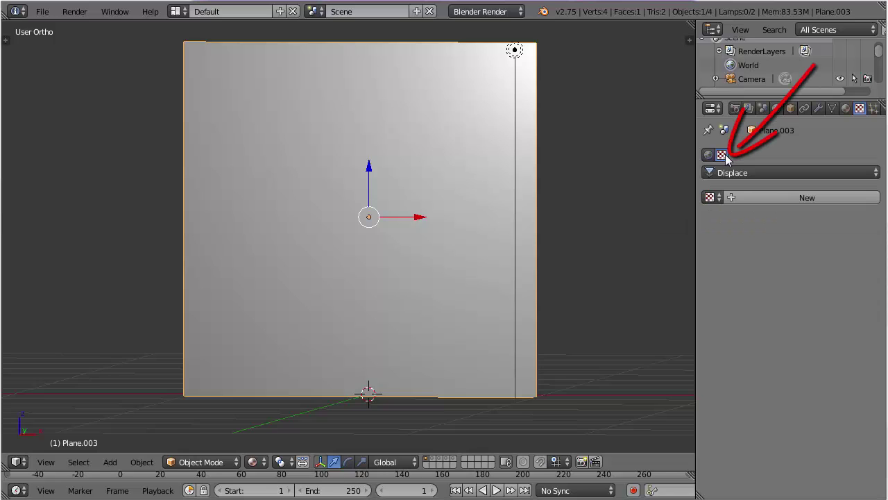
click(800, 193)
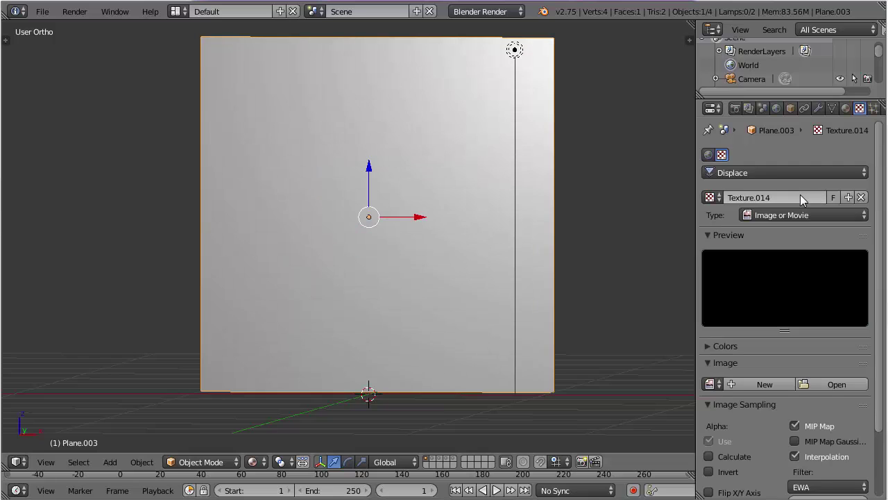
click(835, 383)
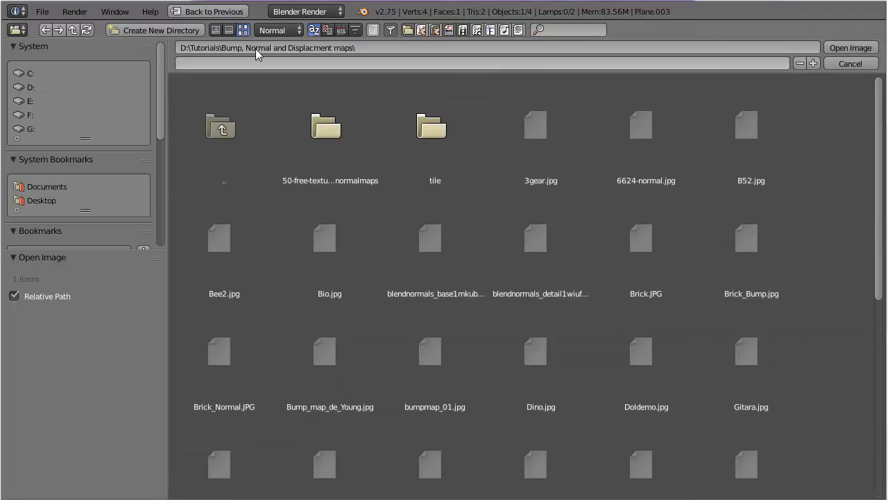
scroll(432, 305, down, 1)
click(431, 306)
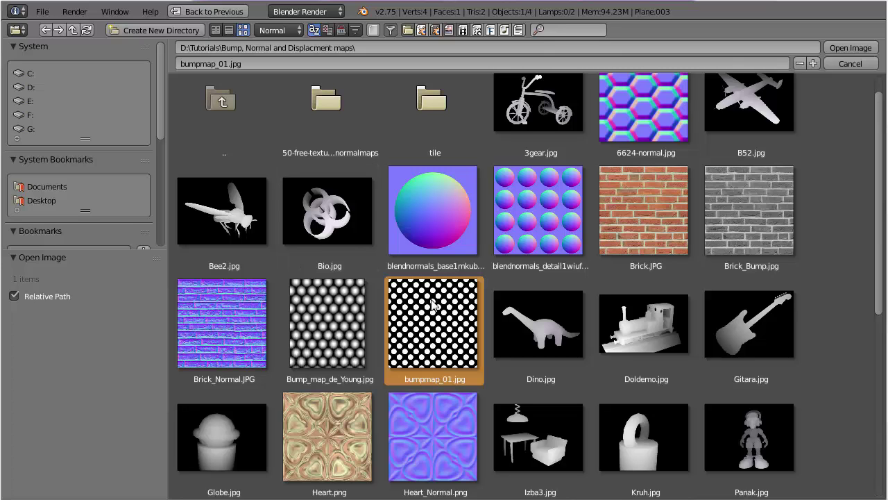
click(829, 46)
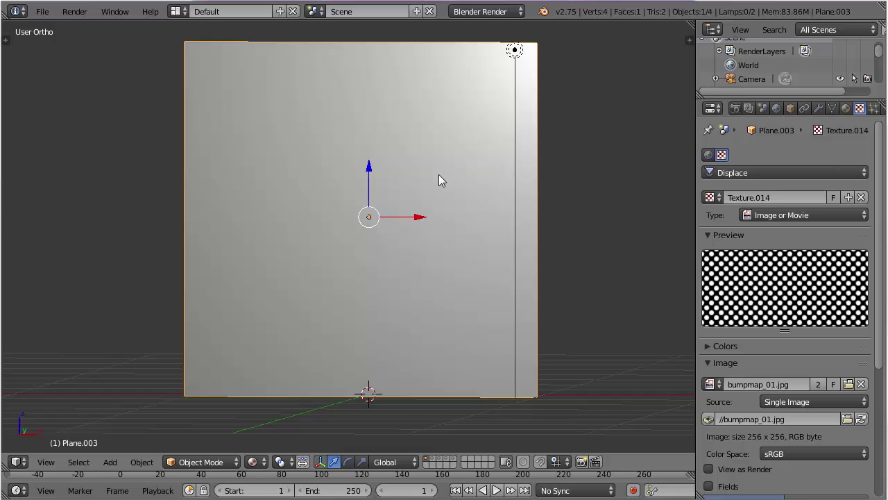
Unwrap the plane's UVs in Edit Mode and return to Object Mode to check the surface
scroll(438, 175, down, 1)
key(Tab)
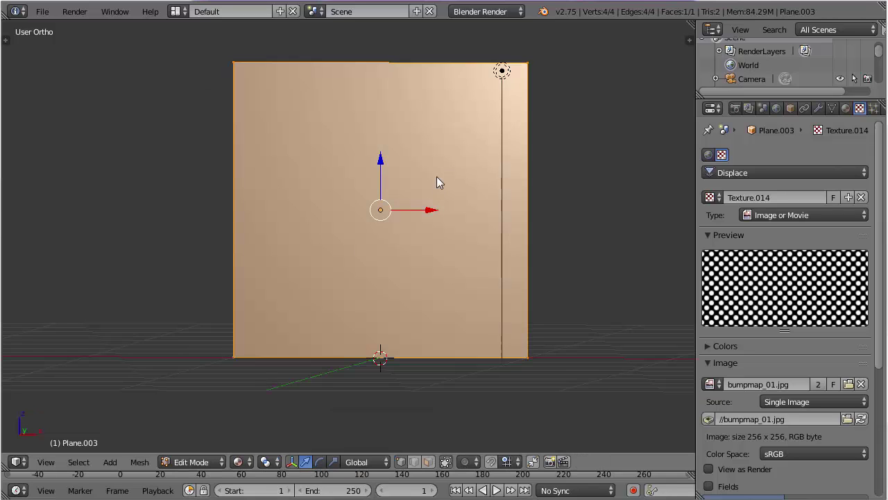
key(u)
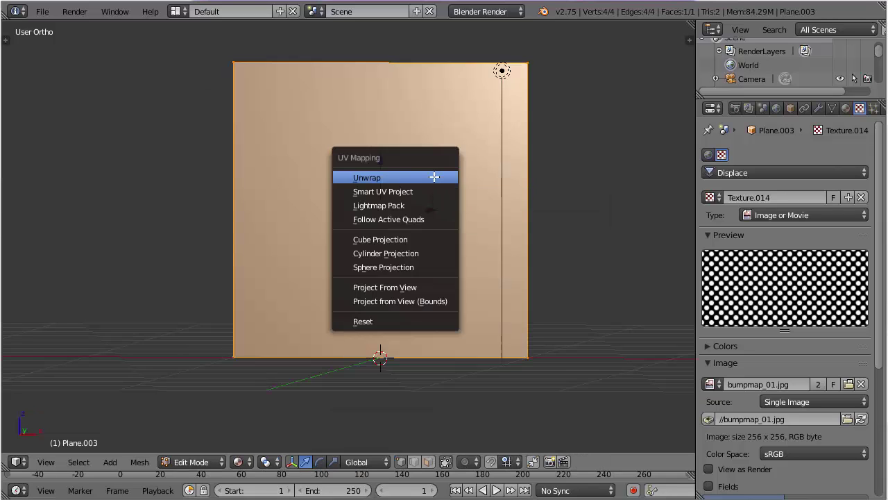
click(434, 177)
key(Tab)
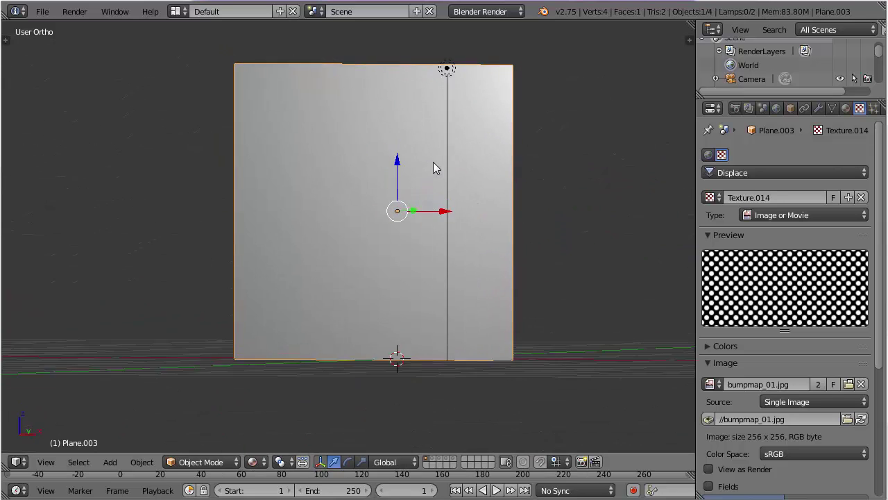
middle_drag(434, 168, 467, 174)
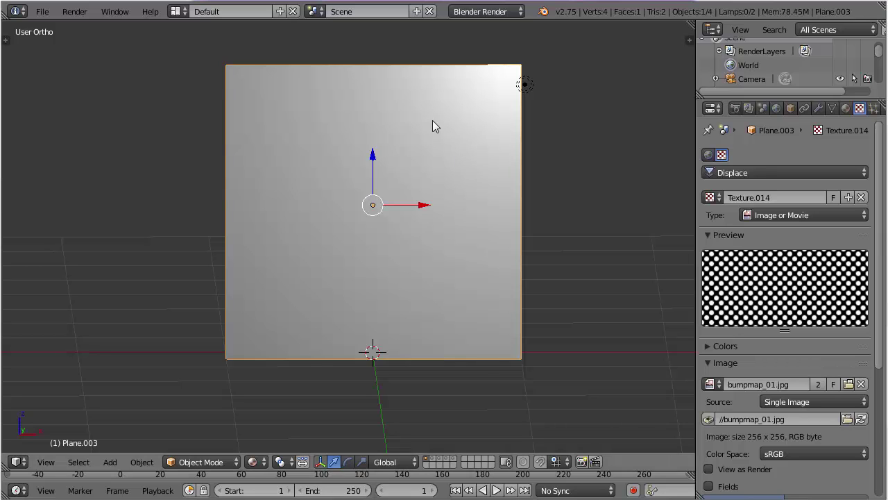
Select the plane's four corner vertices in Edit Mode, subdivide the mesh three times, and return to Object Mode
key(Tab)
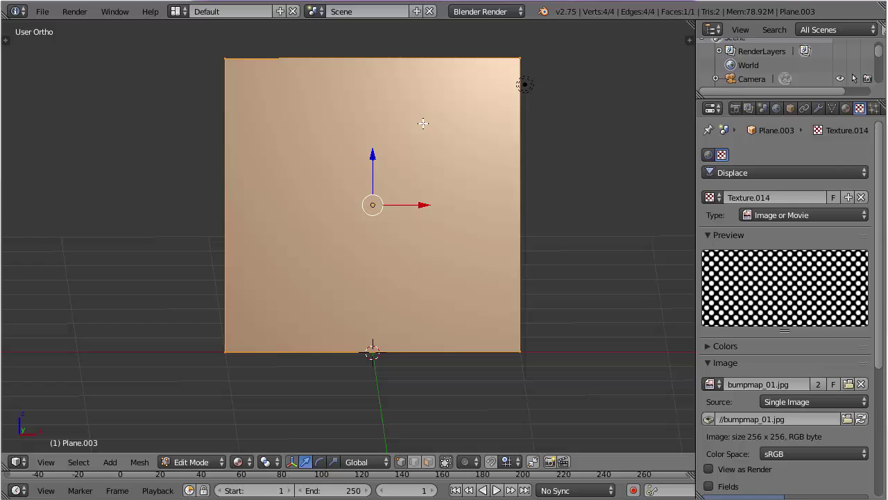
right_click(225, 59)
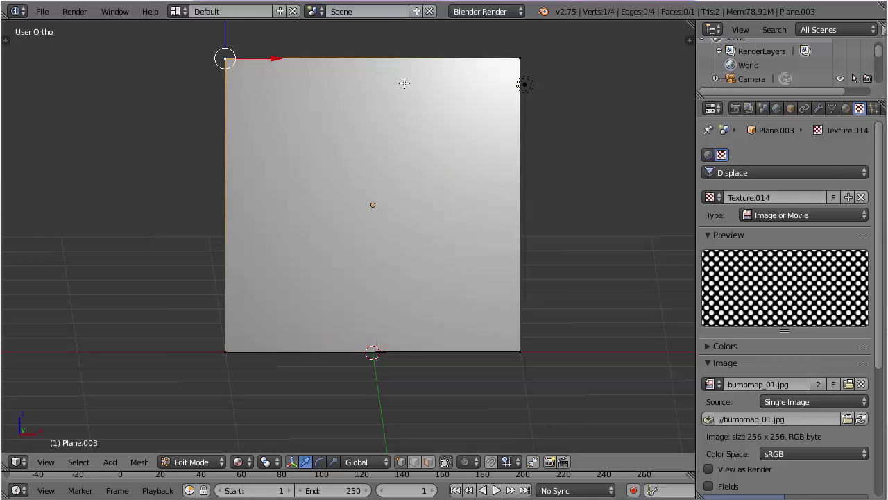
shift+right_click(517, 63)
shift+right_click(519, 350)
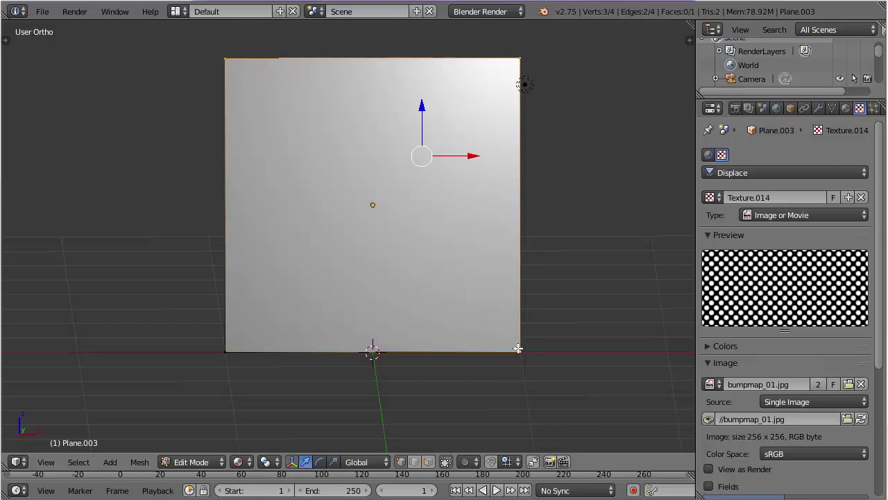
shift+right_click(222, 352)
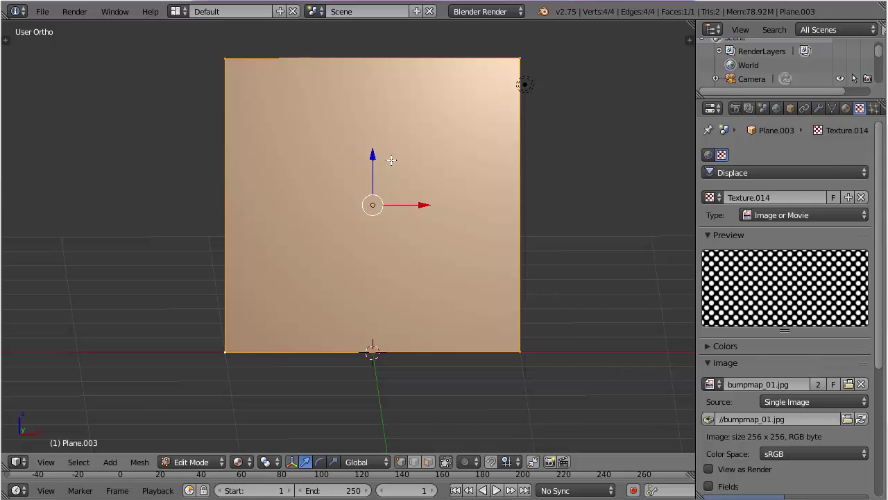
key(w)
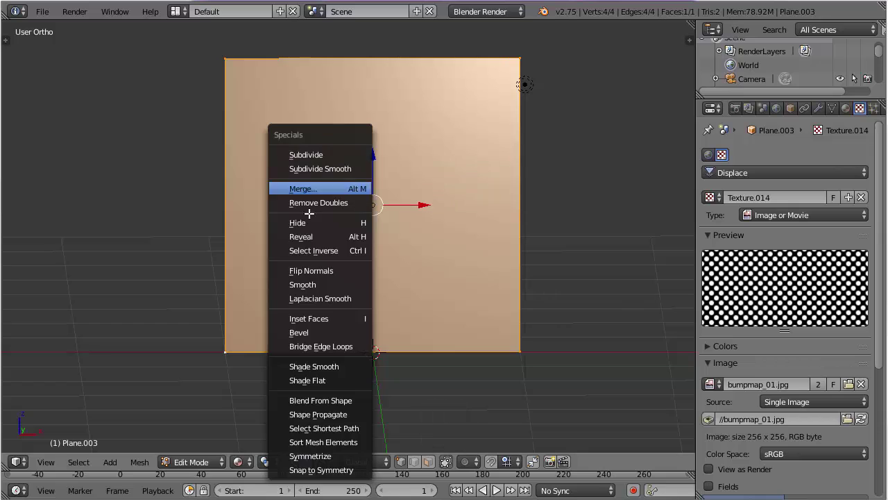
click(335, 158)
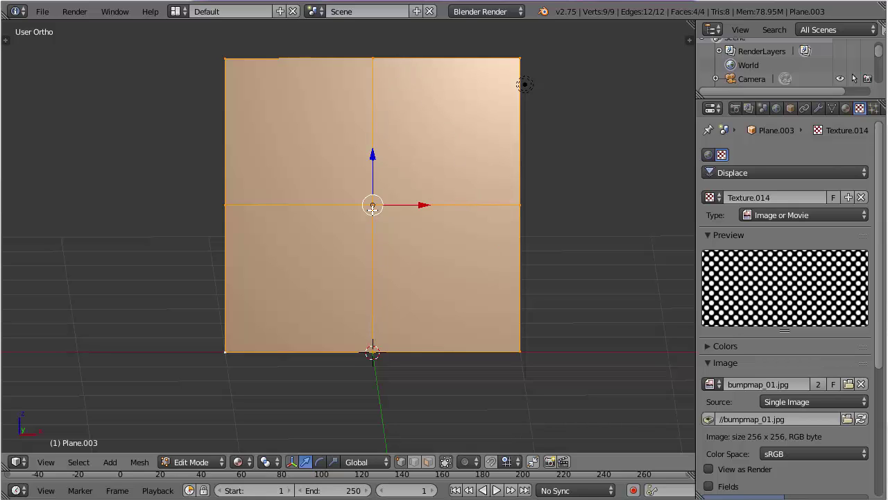
key(w)
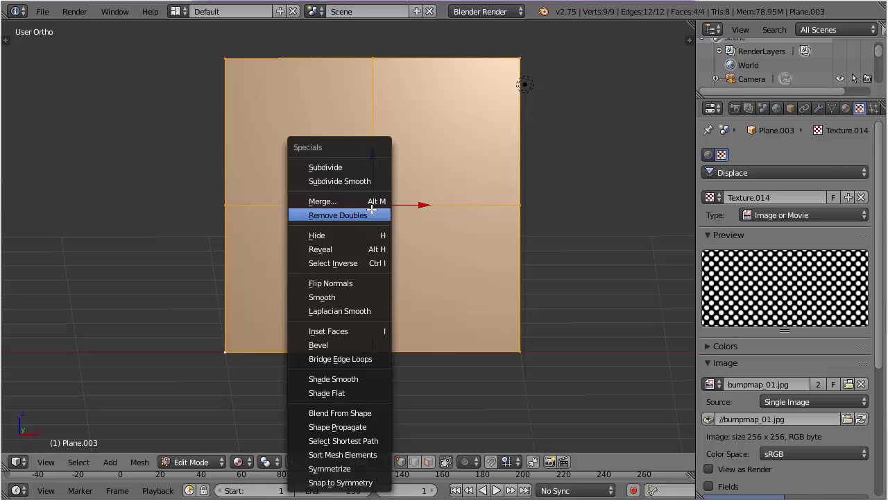
click(359, 171)
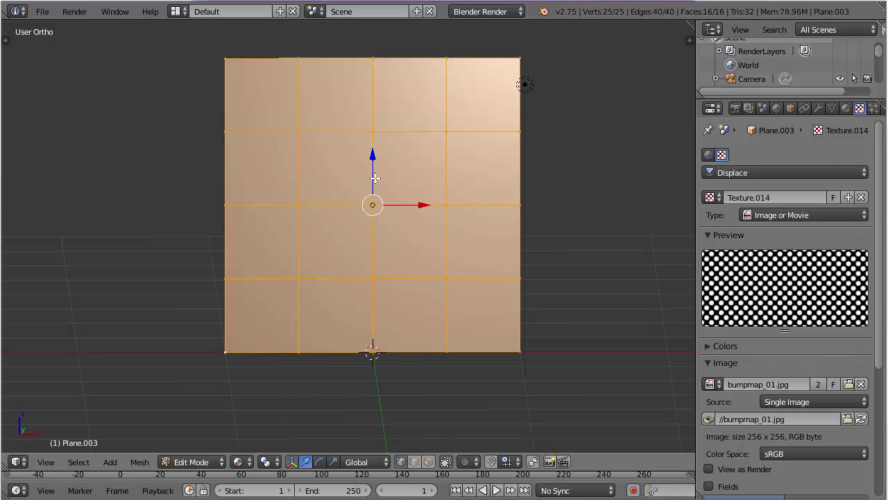
key(w)
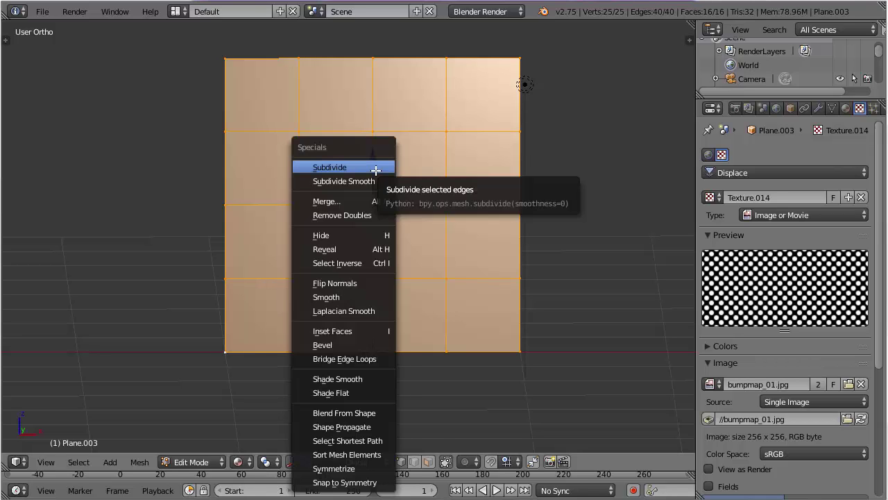
click(378, 168)
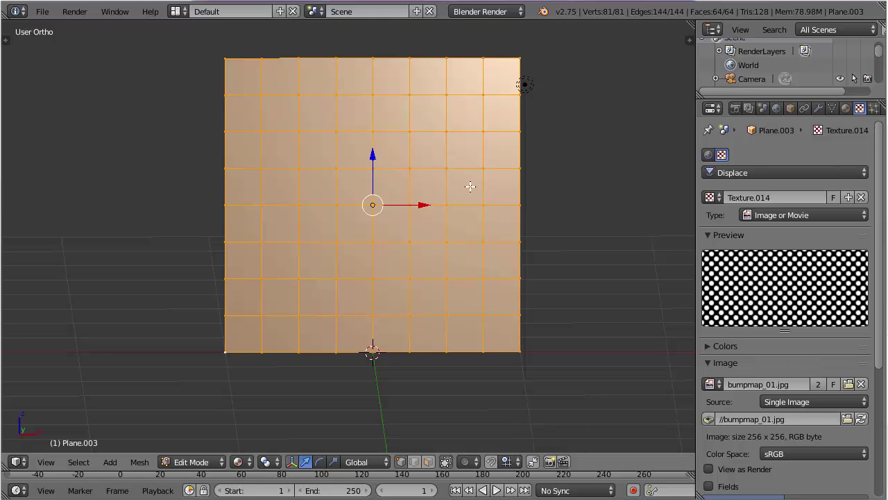
key(Tab)
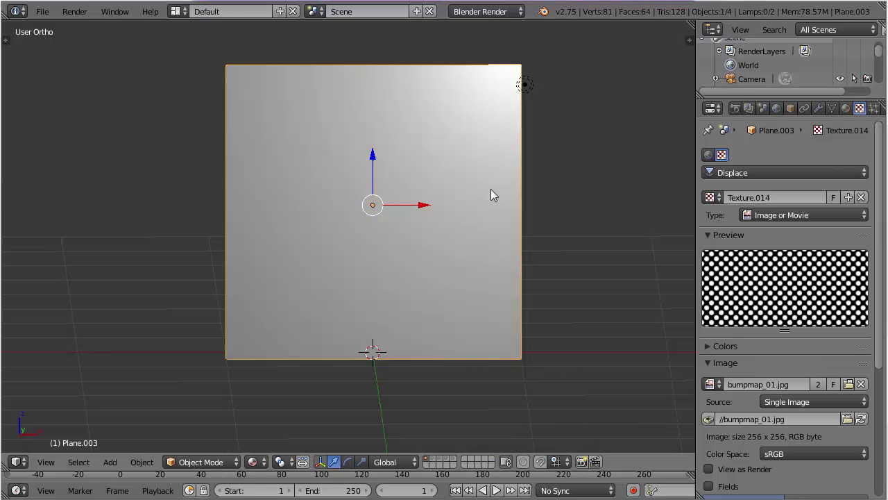
Subdivide the plane mesh a fourth time and inspect the displacement in Object Mode
middle_drag(491, 189, 442, 175)
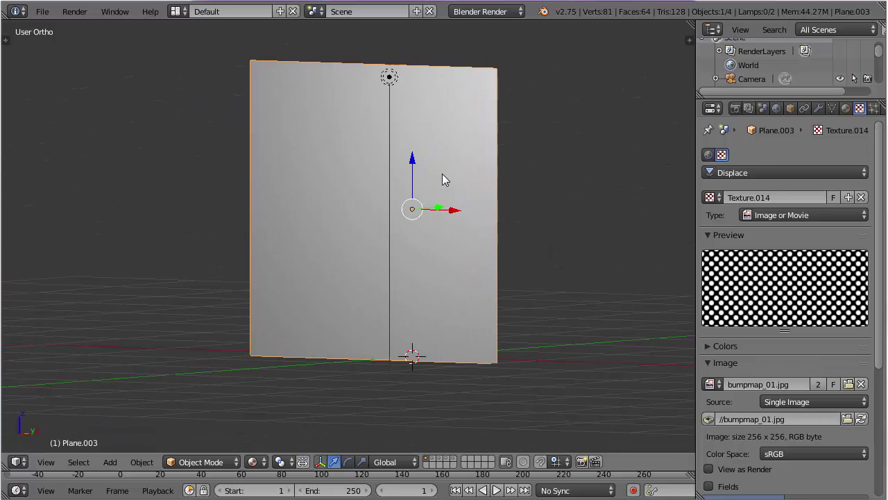
key(Tab)
key(w)
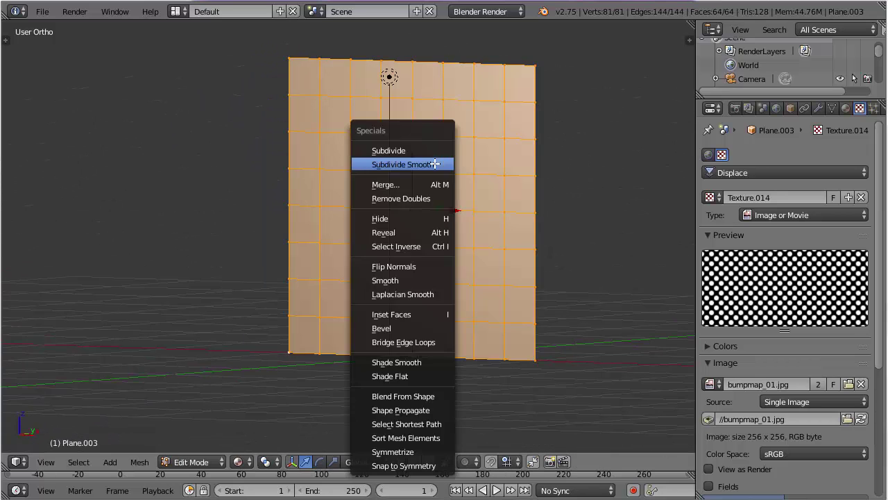
click(429, 151)
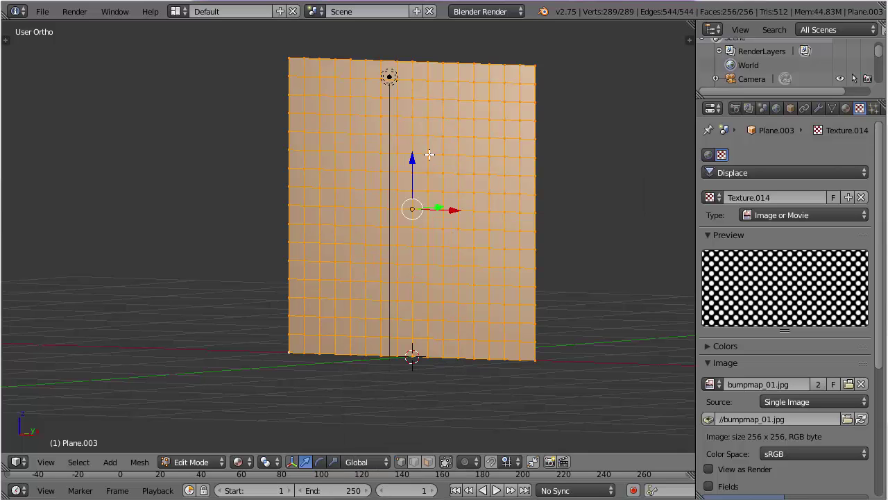
key(Tab)
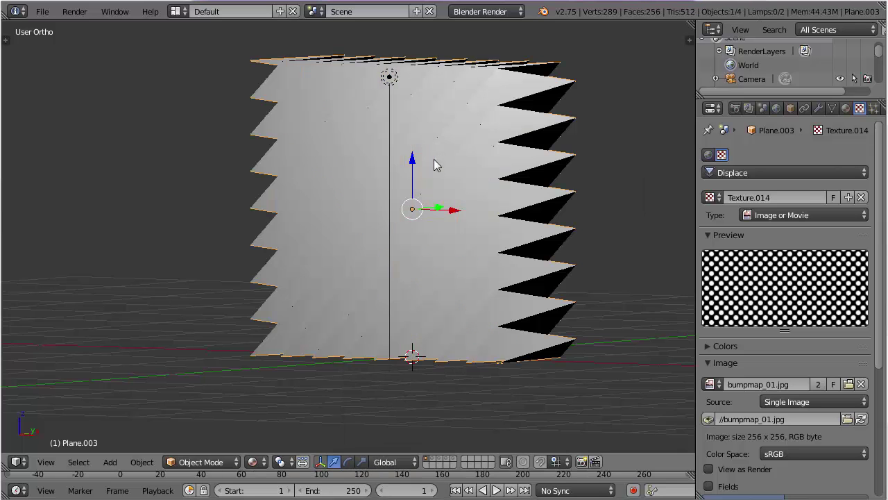
middle_drag(434, 159, 416, 197)
Subdivide the whole plane mesh a fifth time and view the displaced spikes from the side in Object Mode
key(Tab)
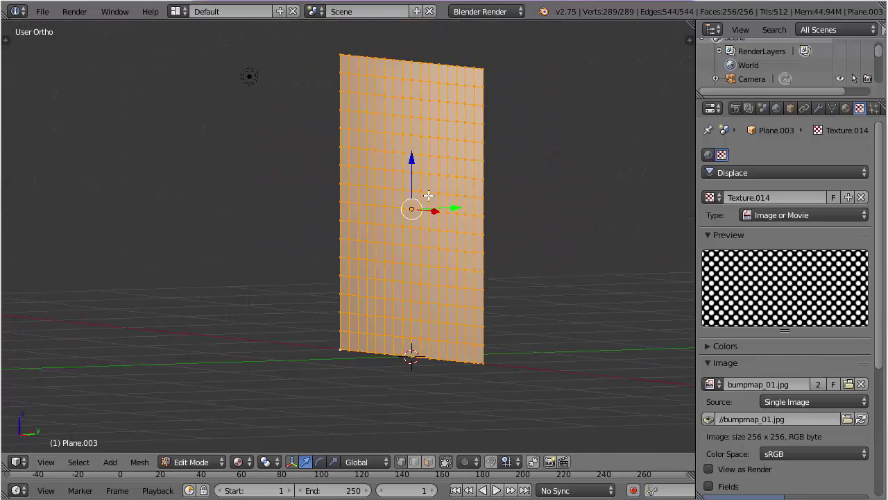
key(w)
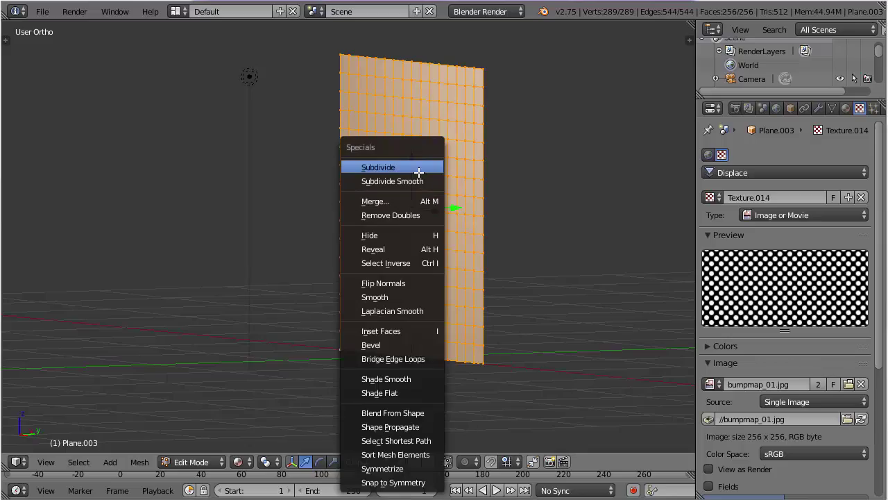
click(385, 167)
key(Tab)
mouse_move(426, 189)
middle_down()
mouse_move(525, 168)
mouse_move(543, 185)
mouse_move(528, 216)
mouse_move(476, 223)
mouse_move(419, 197)
middle_up()
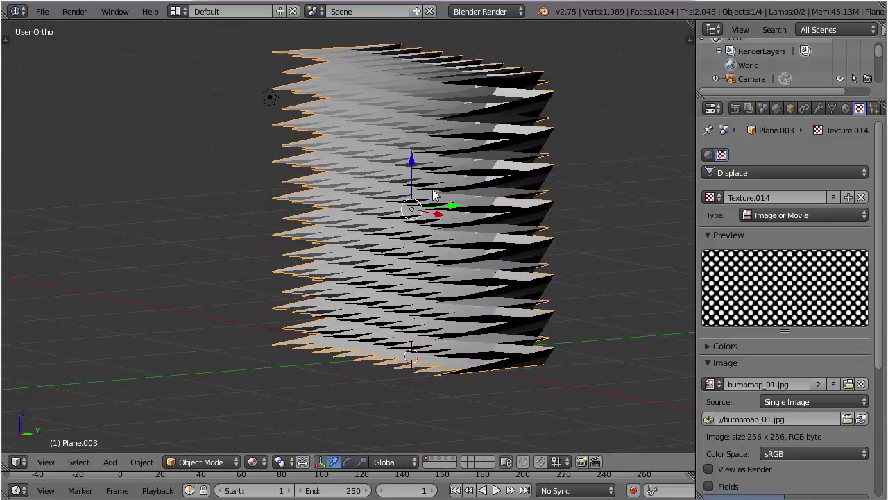
Subdivide the plane mesh twice more and examine the finer displacement in Object Mode
key(Tab)
key(w)
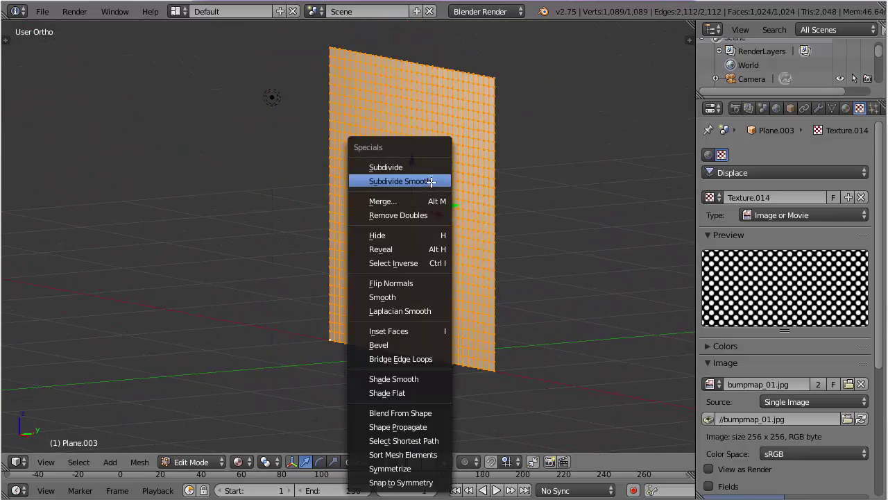
click(430, 168)
key(w)
click(430, 169)
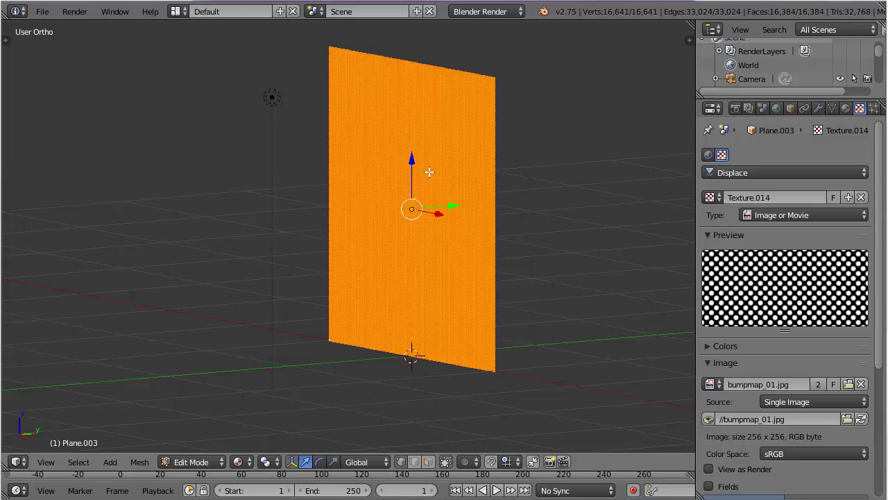
key(Tab)
middle_drag(429, 172, 503, 221)
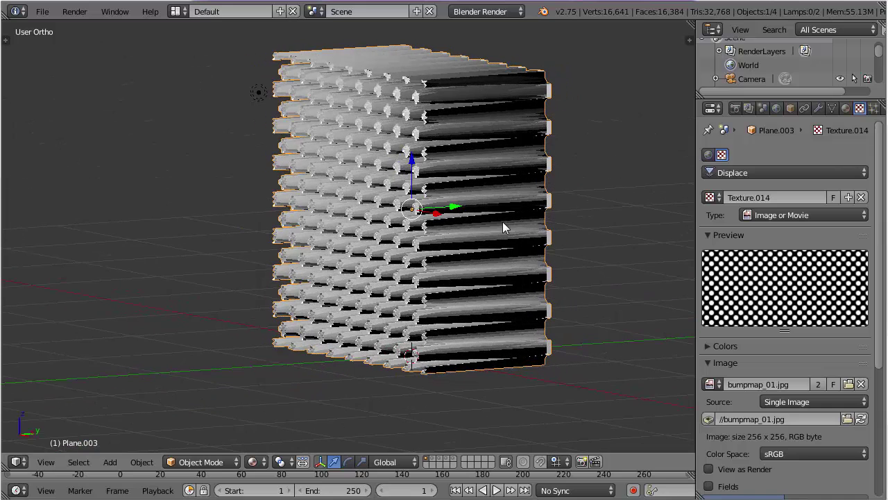
Set the plane's Displace modifier strength to 0.1 and view the displaced surface from the front
click(817, 108)
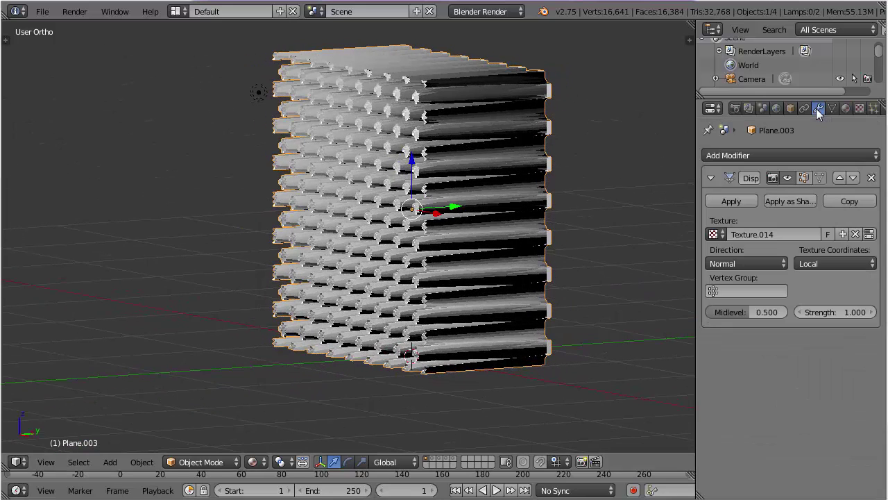
drag(833, 311, 842, 310)
click(834, 312)
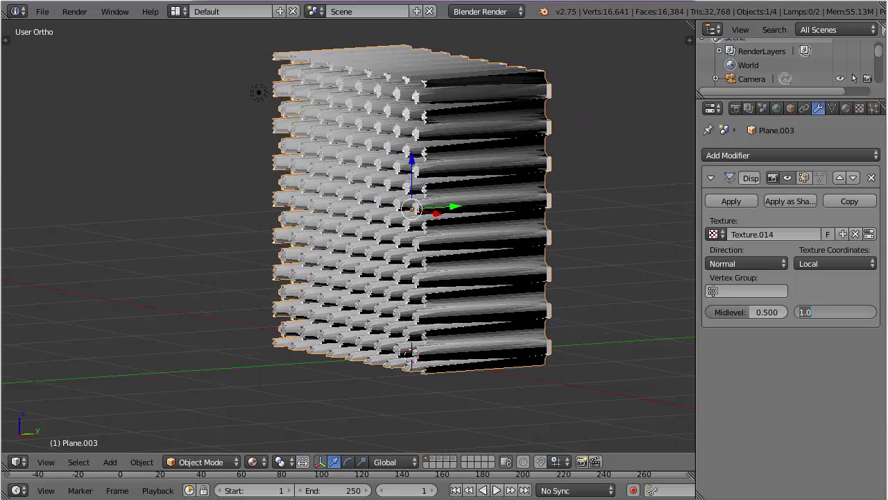
text(.1)
key(Return)
middle_drag(469, 221, 403, 229)
Apply smooth shading to the displaced plane and view its rounded bumps up close
key(t)
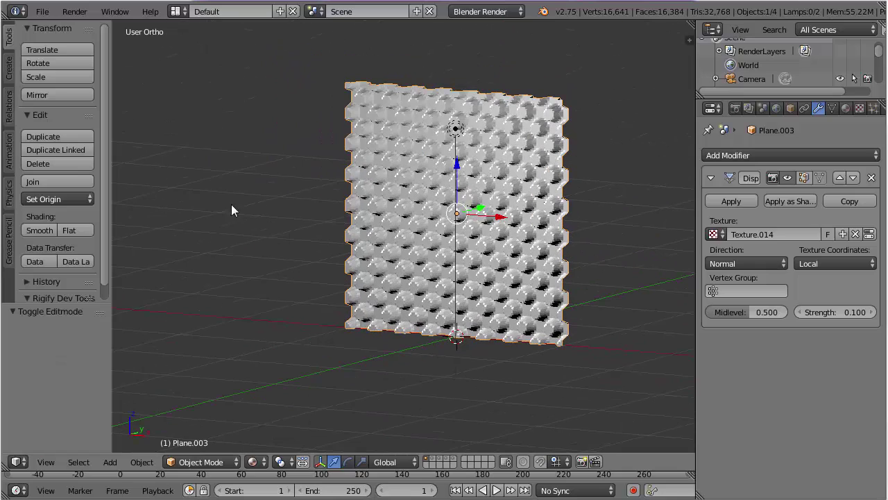
click(43, 229)
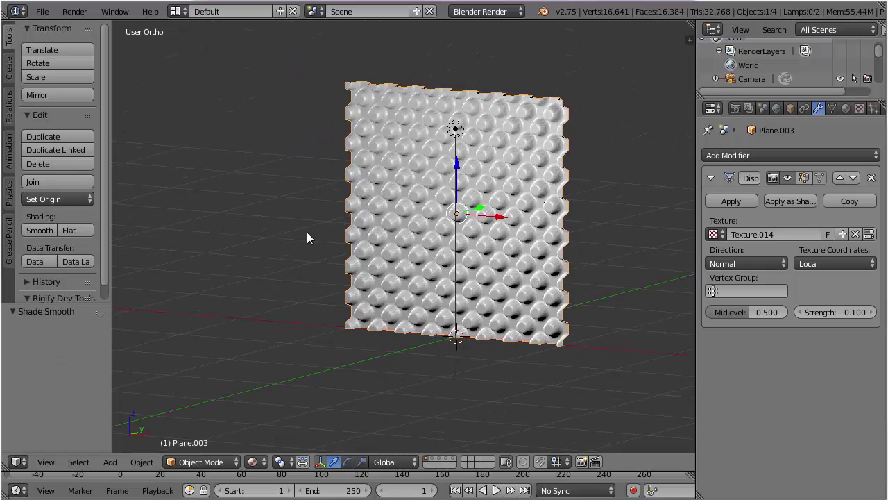
key(t)
middle_drag(387, 231, 649, 3)
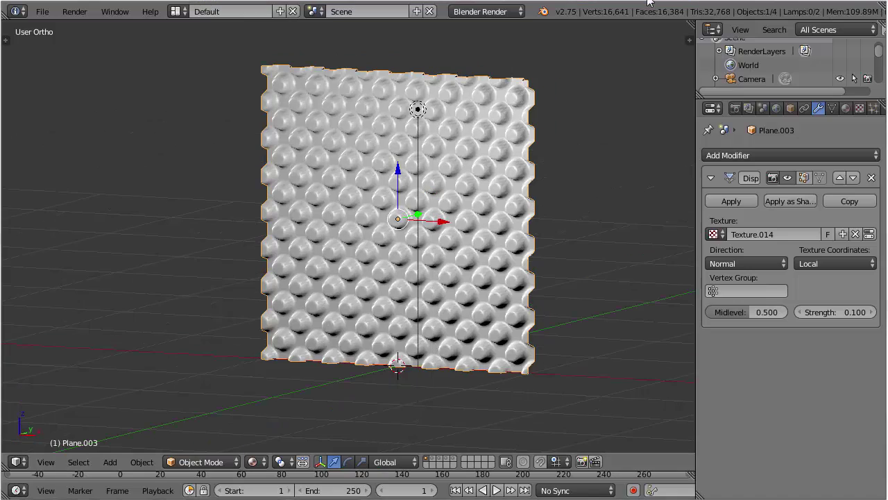
click(491, 13)
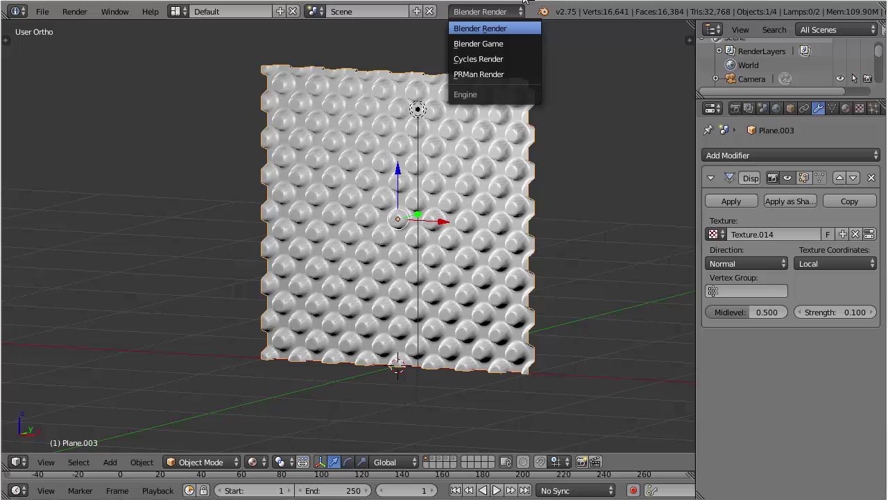
click(506, 14)
click(519, 10)
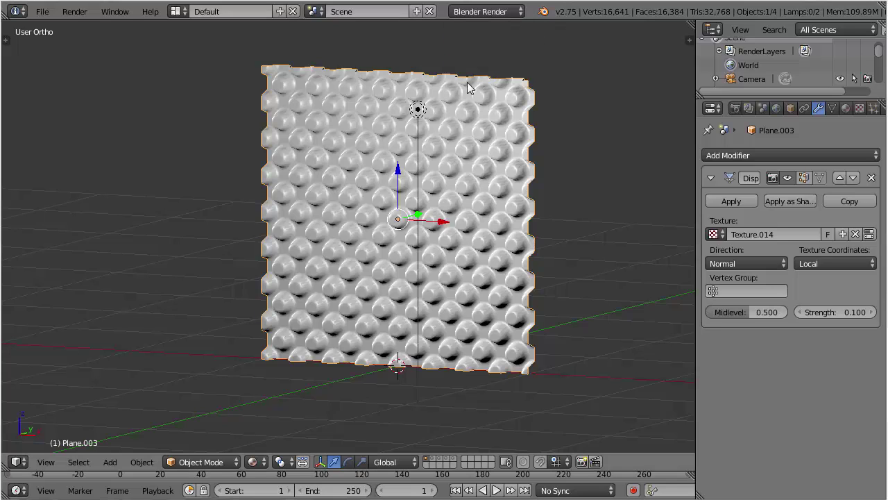
Reload the start-up file without saving the current scene and set the render engine to Cycles Render
key(ctrl+n)
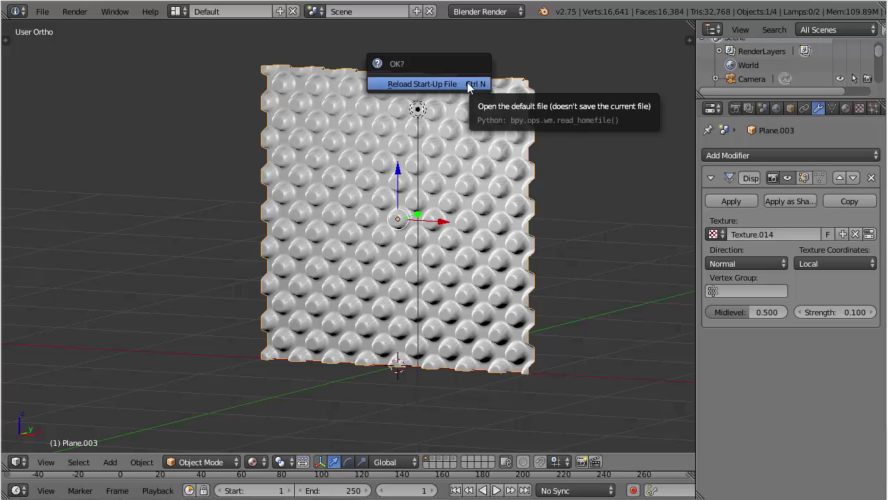
click(469, 84)
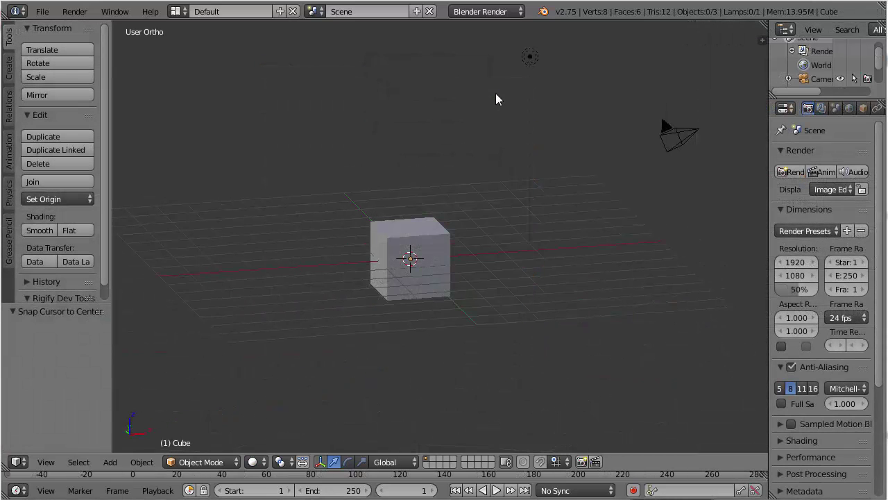
click(481, 12)
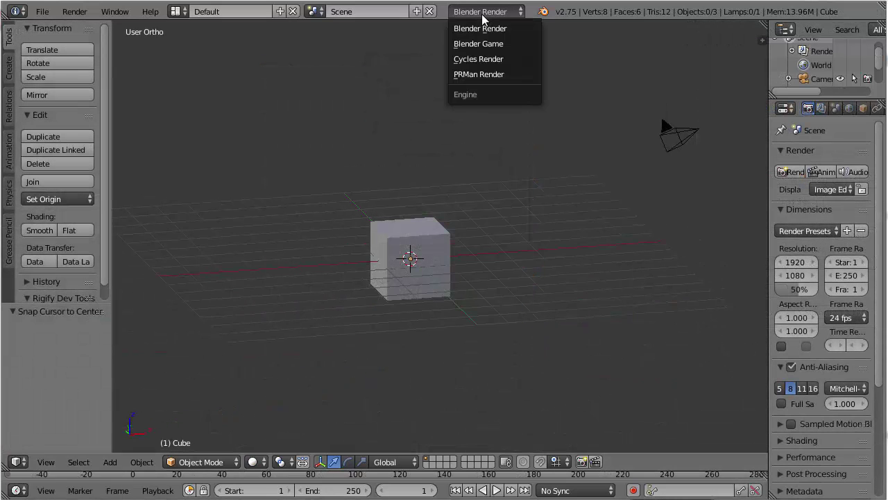
click(477, 60)
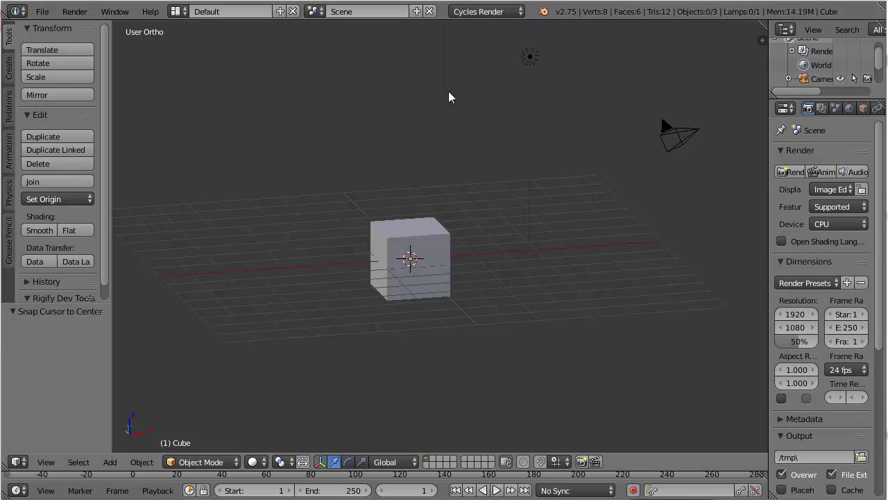
Delete the default cube from the new scene
key(t)
right_click(356, 238)
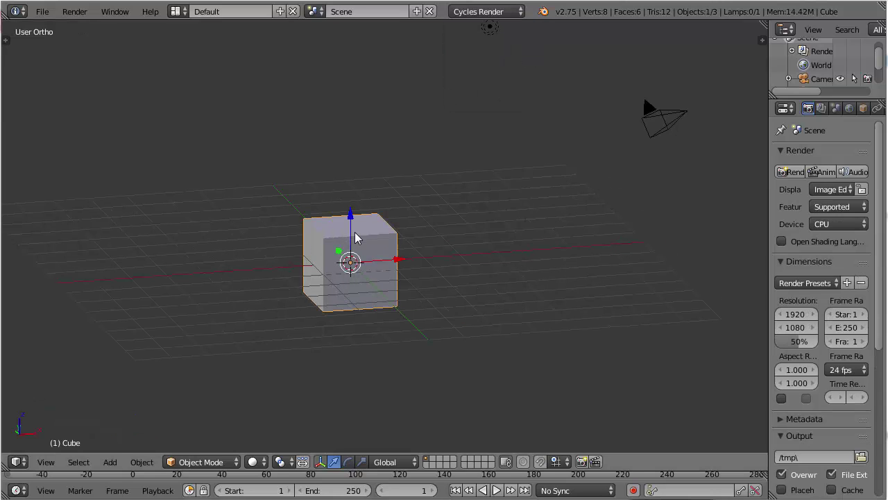
key(x)
click(355, 237)
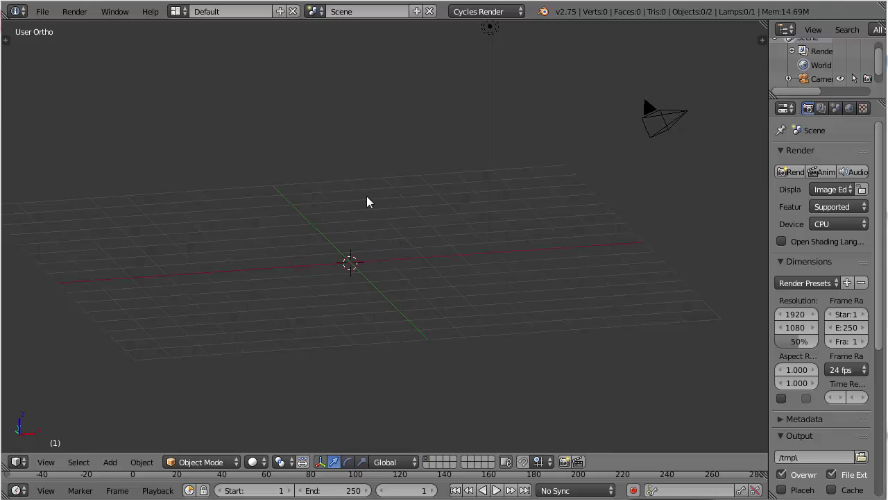
Add a UV sphere at the scene's center and frame it in the front orthographic view
scroll(367, 189, down, 1)
key(shift+a)
mouse_move(371, 188)
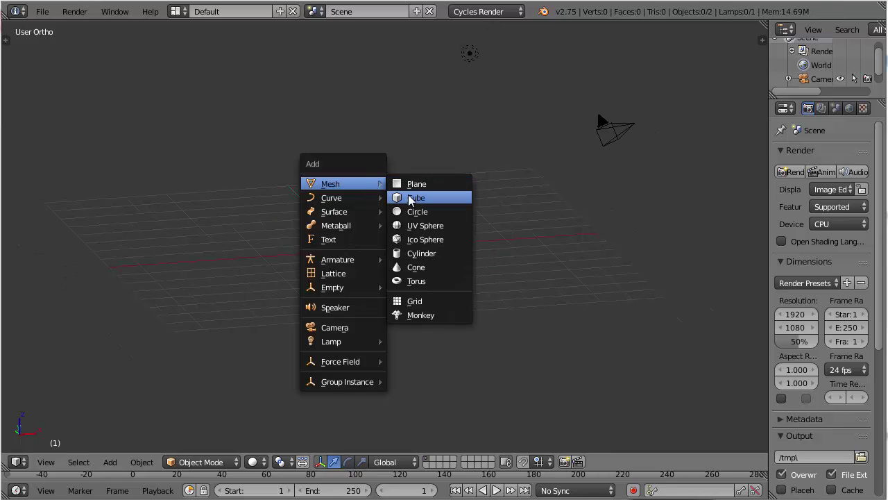
click(424, 226)
scroll(420, 242, down, 2)
key(KP_1)
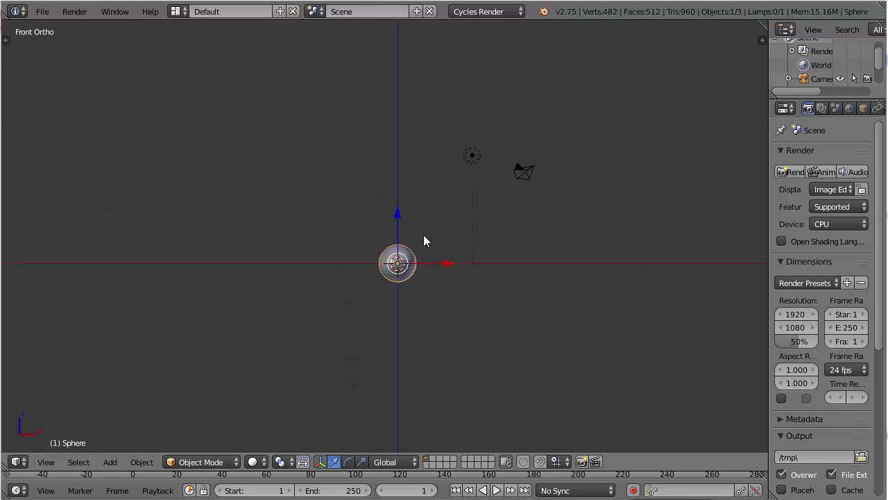
key(KP_Decimal)
Apply smooth shading to the UV sphere
key(t)
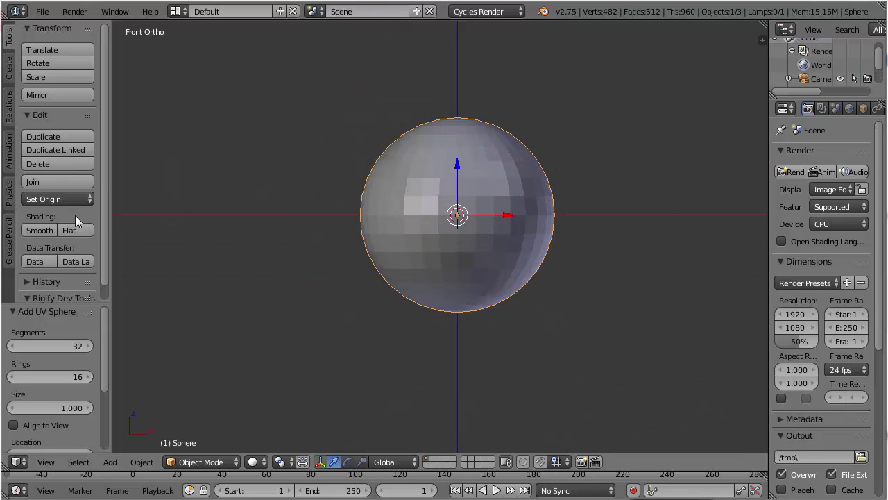
click(41, 230)
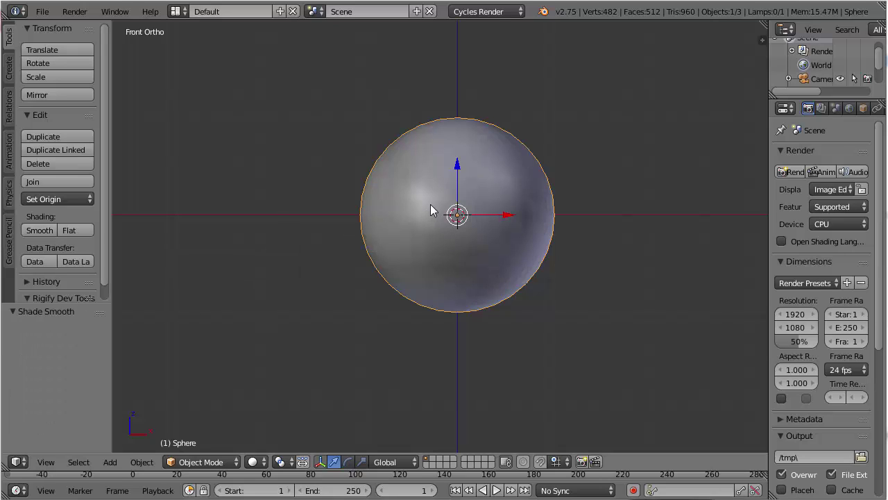
key(t)
Split the 3D view into a narrow and a wide area and turn the wide one into a UV/Image Editor
drag(766, 25, 202, 132)
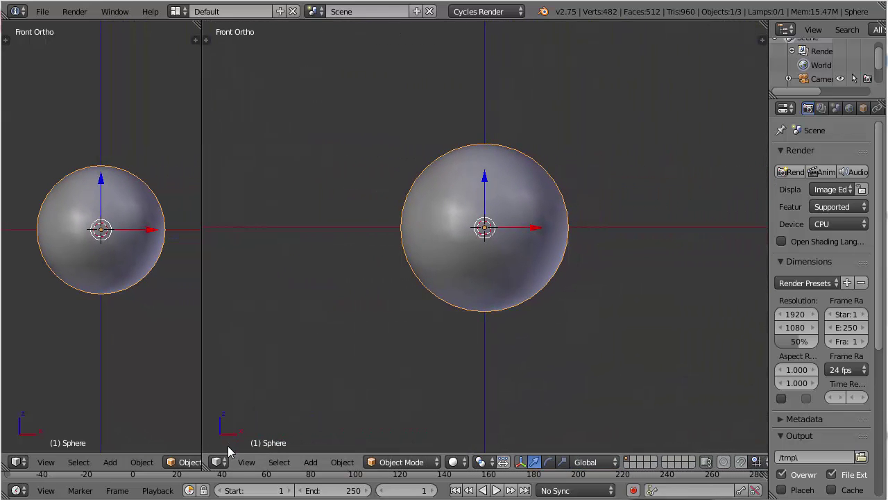
click(219, 461)
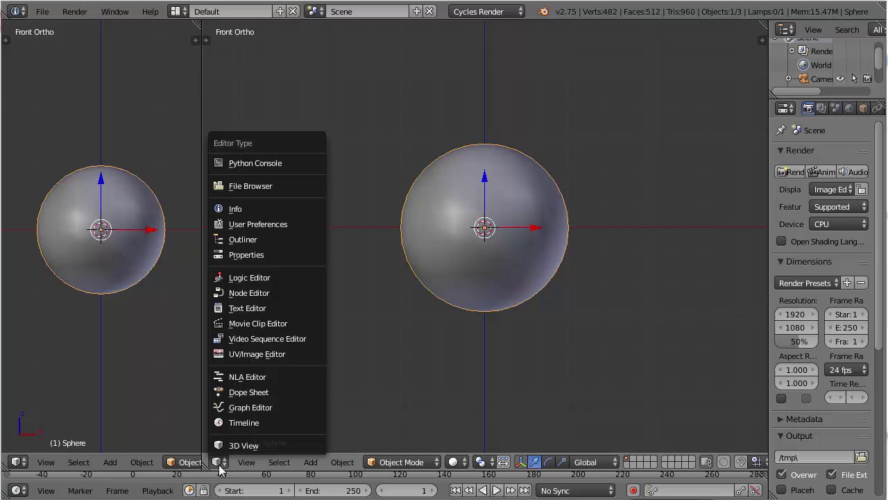
click(246, 355)
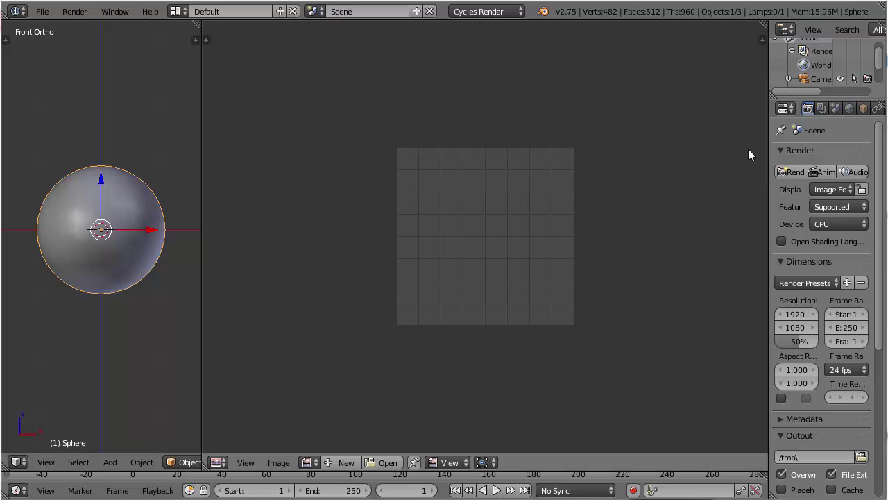
Create a new material with a Diffuse BSDF surface for the sphere
scroll(857, 109, right, 5)
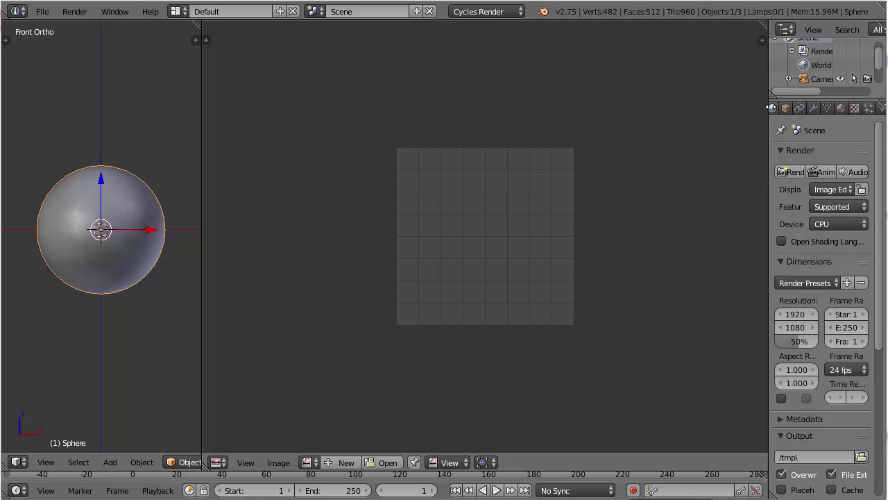
scroll(773, 110, right, 3)
click(808, 109)
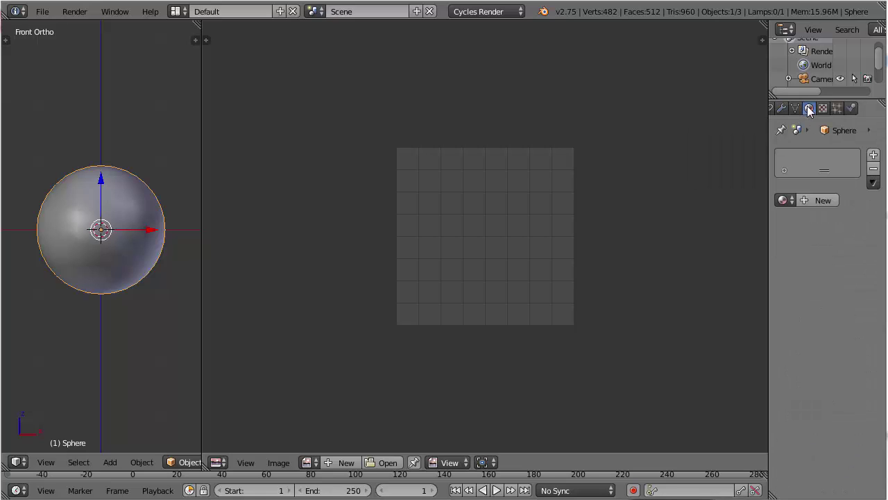
click(819, 200)
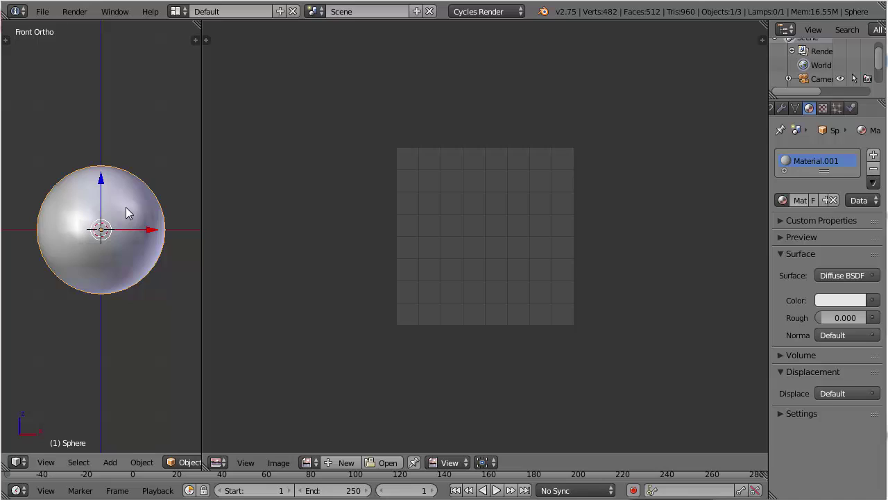
Enter Edit Mode on the sphere and unwrap its whole mesh without any seams
key(Tab)
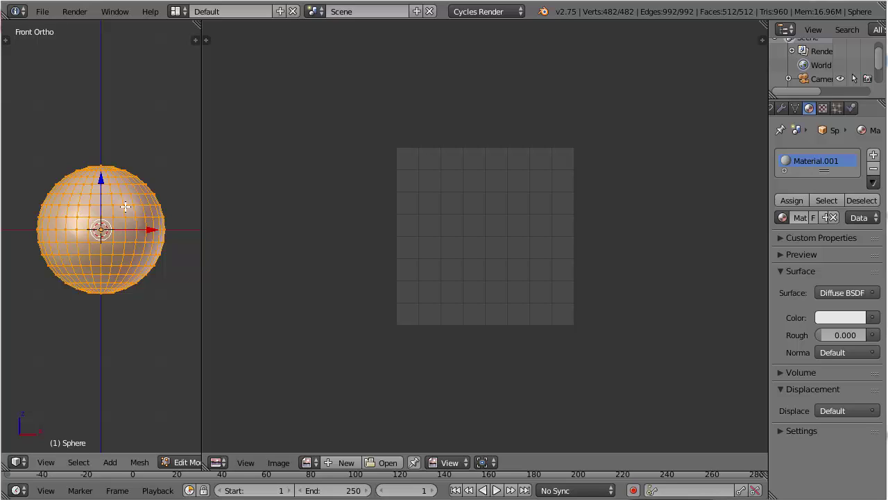
key(KP_3)
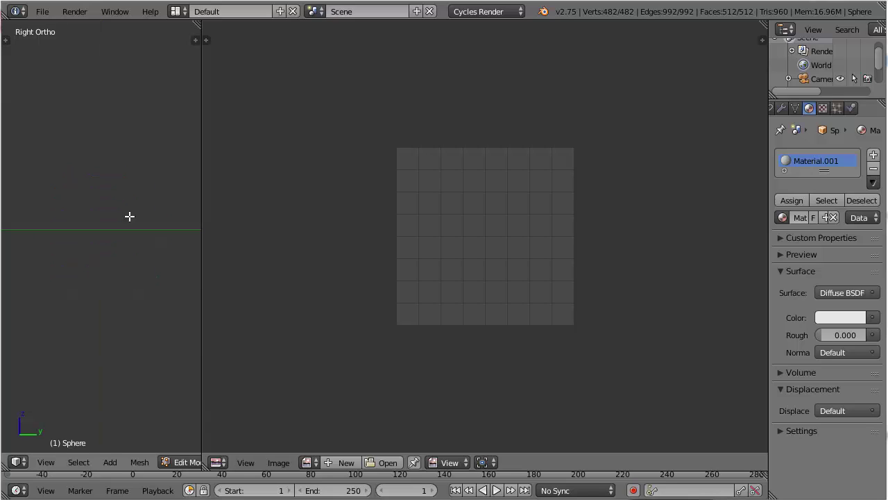
key(KP_Decimal)
key(KP_1)
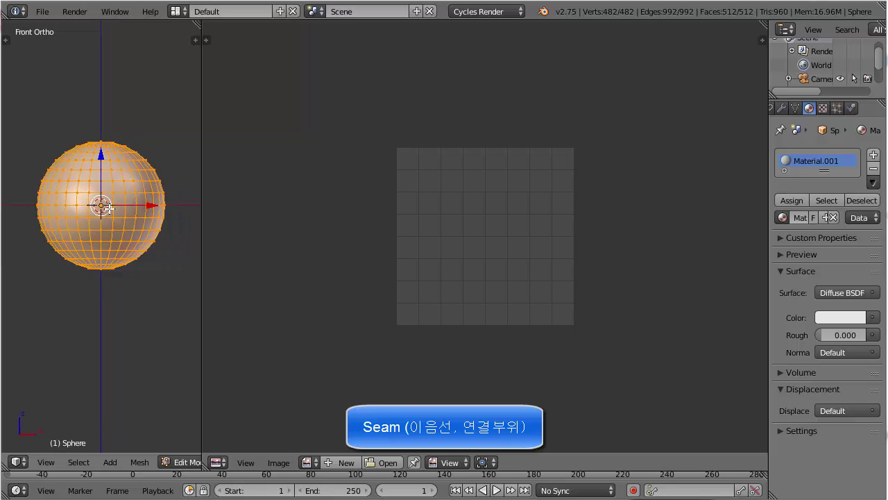
key(u)
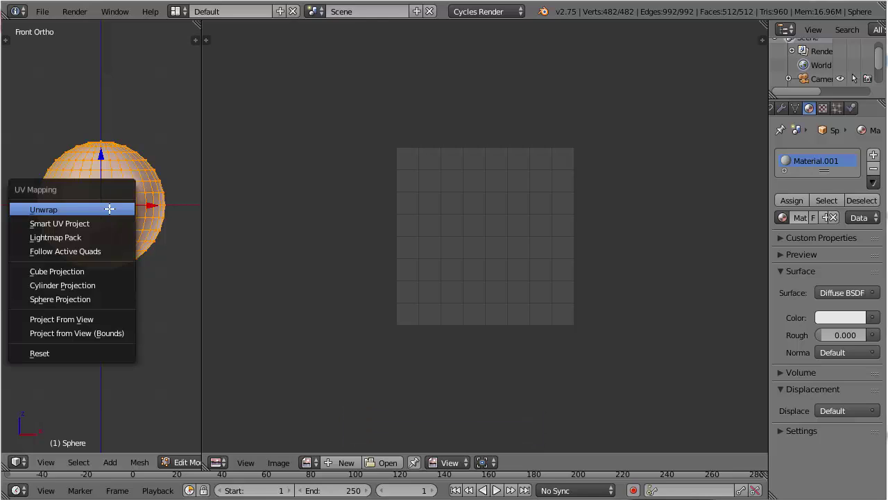
click(109, 208)
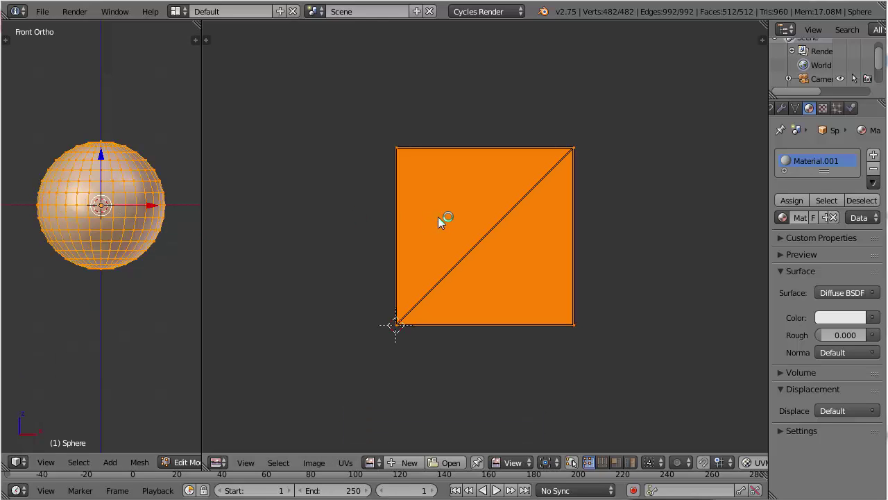
middle_drag(489, 217, 476, 202)
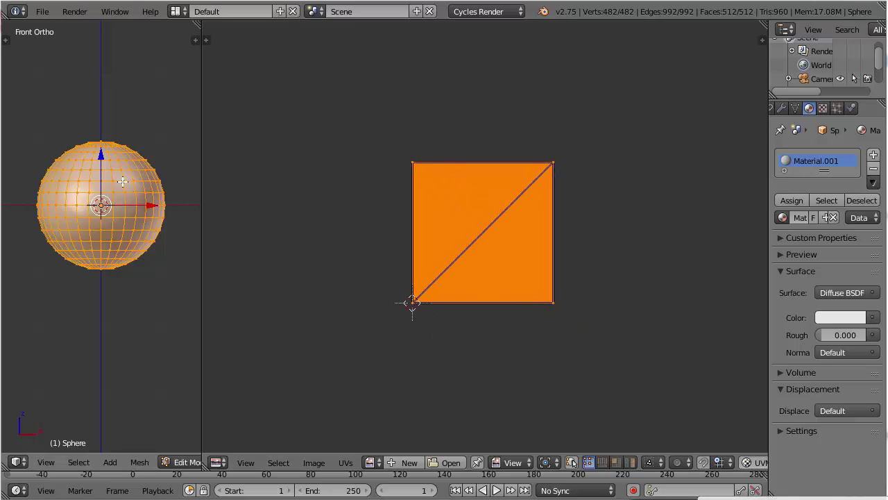
Select the sphere's vertical pole-to-pole edge loop from the right orthographic view and mark it as a seam
middle_drag(115, 176, 114, 175)
key(KP_1)
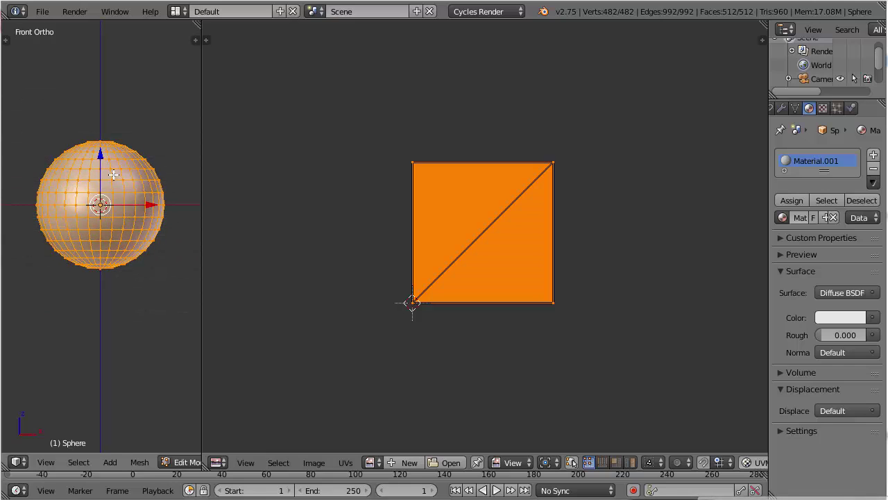
key(KP_3)
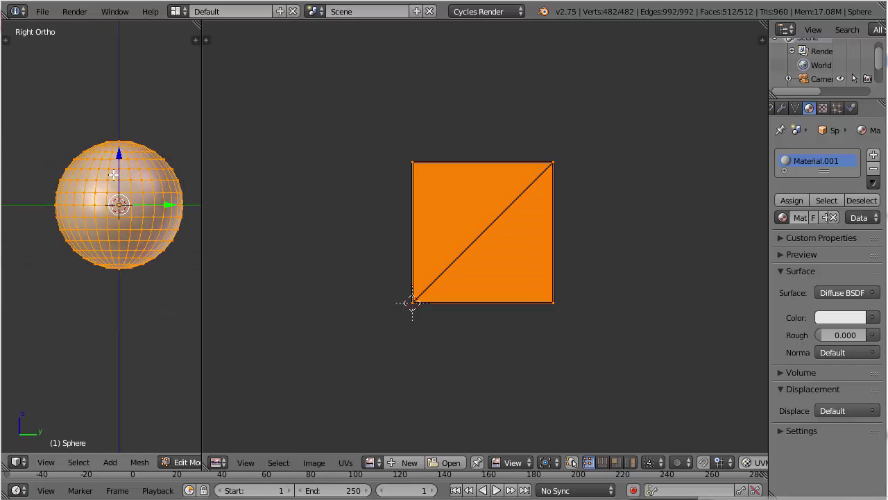
alt+right_click(119, 224)
middle_drag(126, 234, 167, 240)
middle_drag(45, 181, 85, 161)
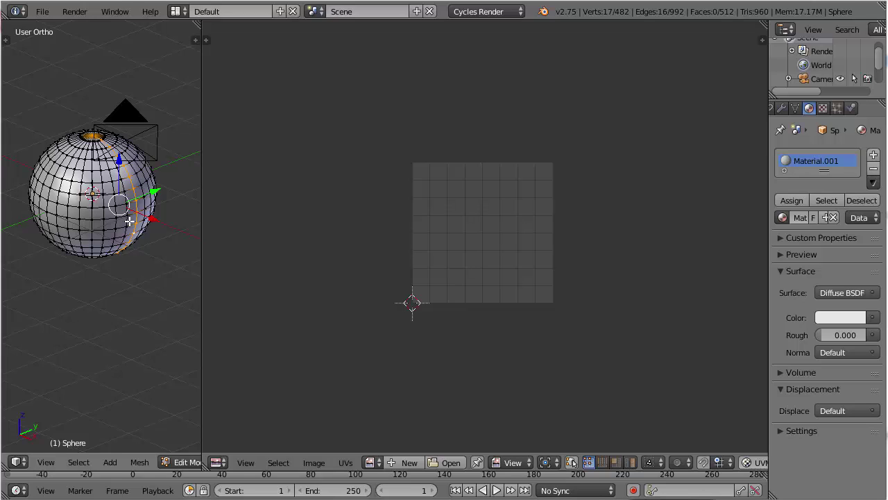
key(ctrl+e)
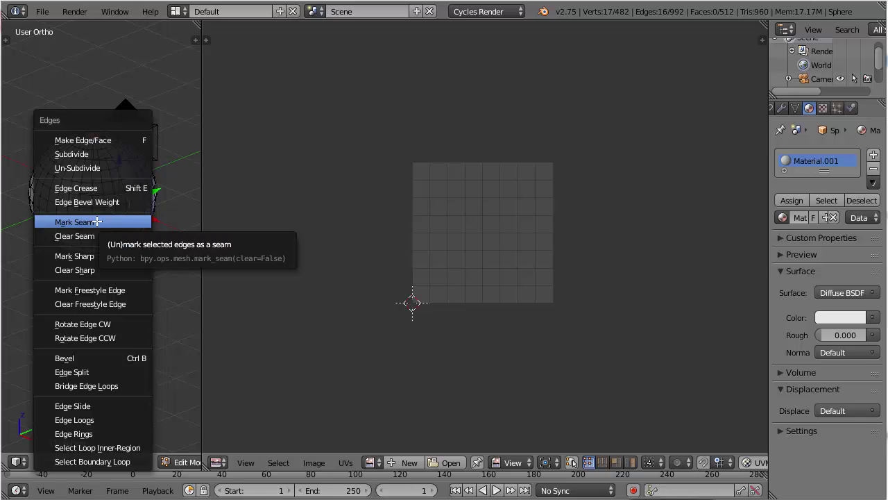
click(97, 221)
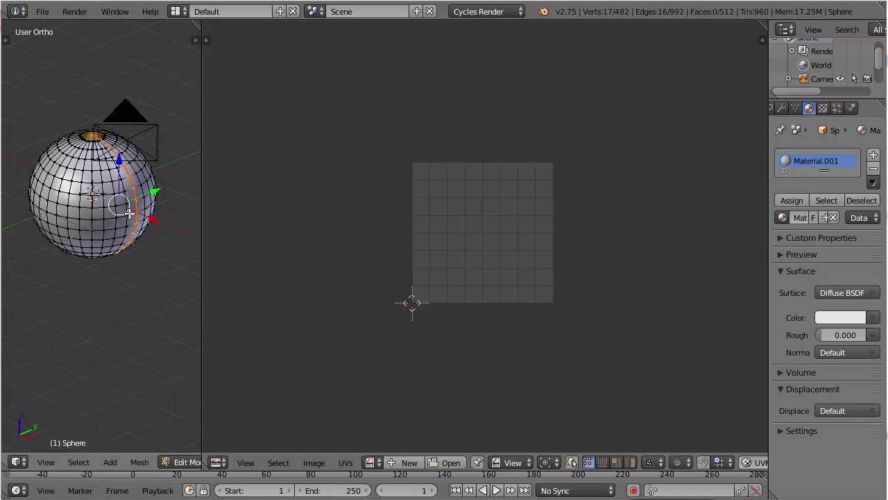
Select the sphere's whole mesh, unwrap it along the marked seam and return to Object Mode
key(a)
key(a)
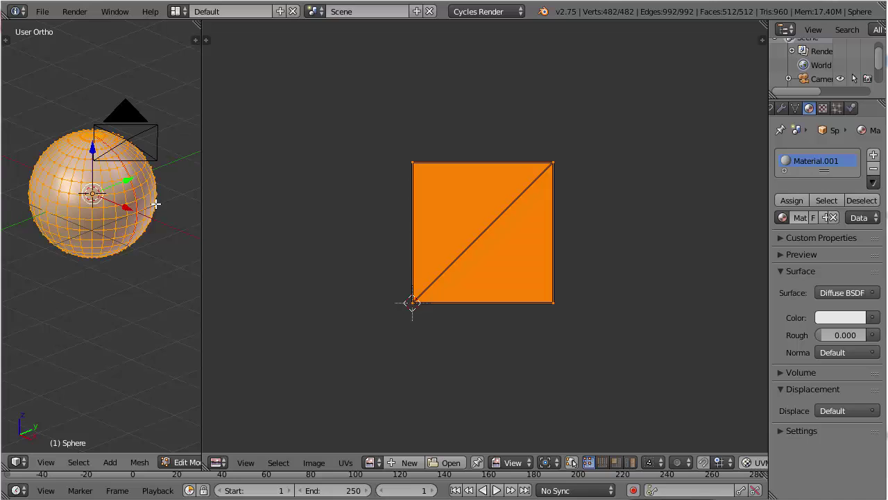
key(u)
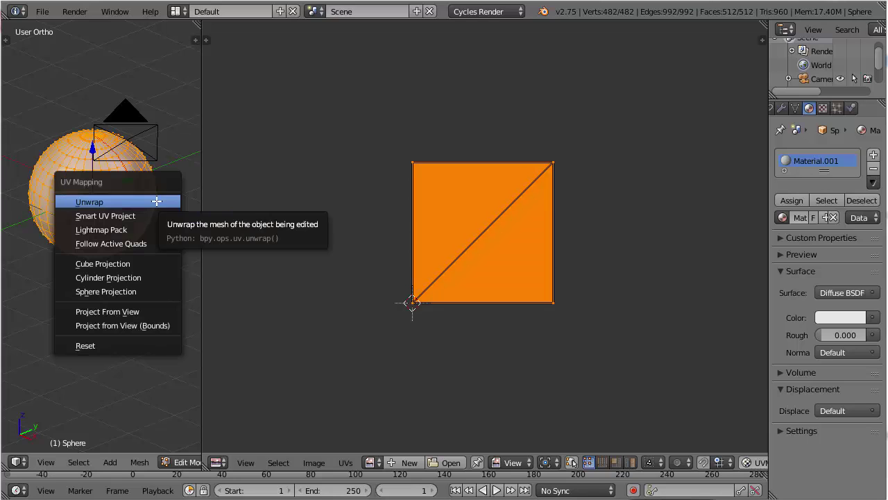
click(161, 199)
scroll(494, 256, up, 1)
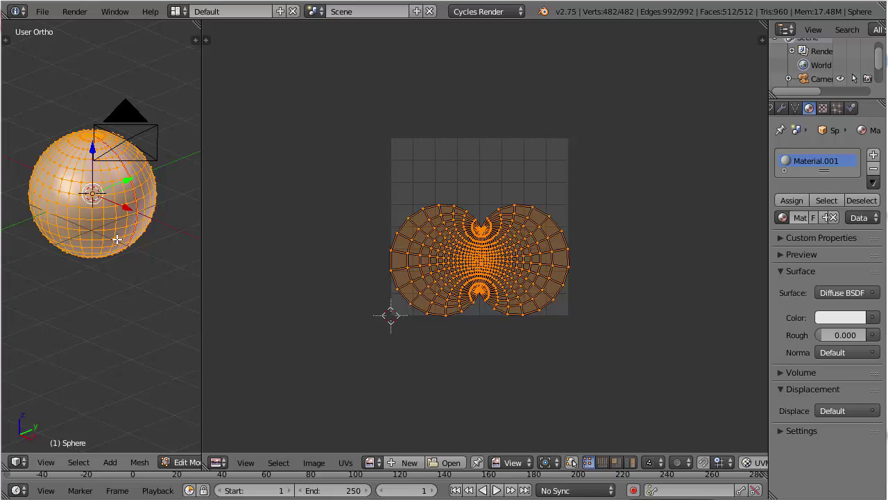
scroll(500, 246, up, 3)
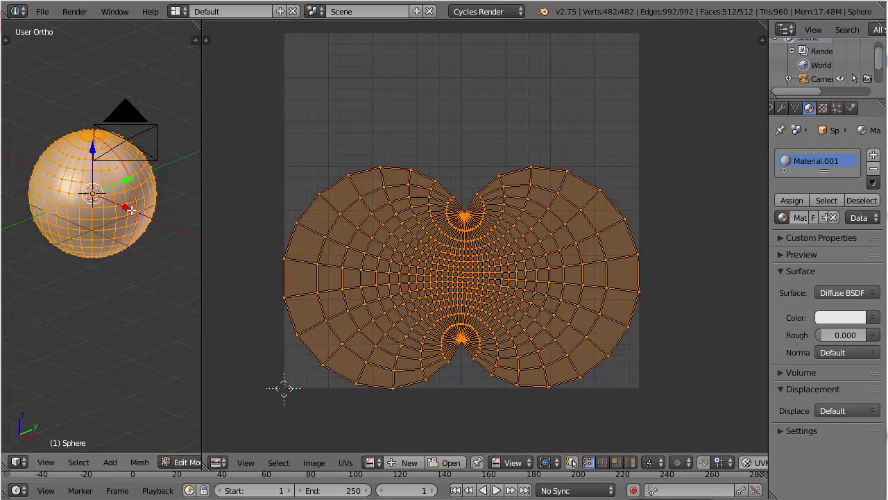
key(Tab)
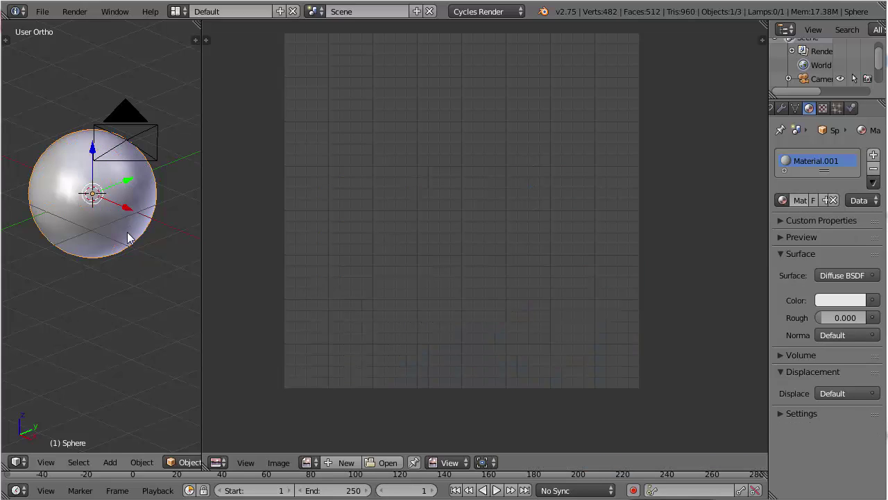
middle_drag(128, 235, 129, 229)
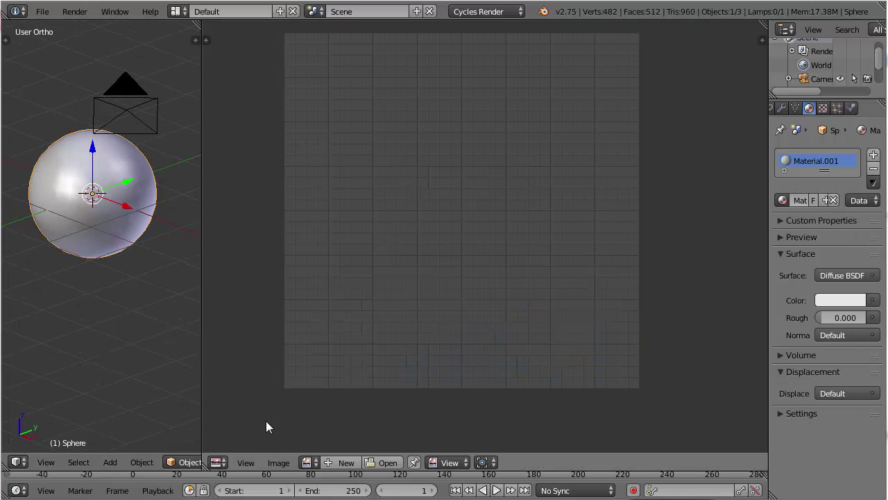
Turn the UV/Image Editor area into a Node Editor without its side panel, showing the sphere's material shader nodes
click(217, 463)
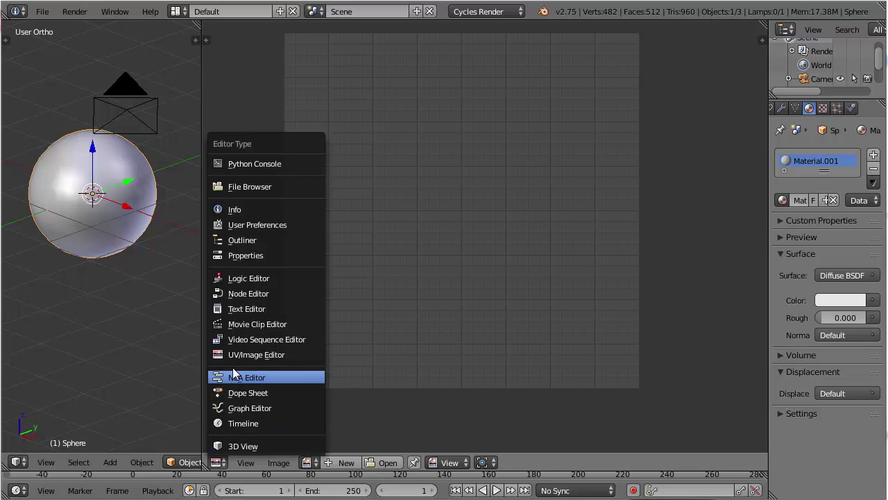
click(251, 294)
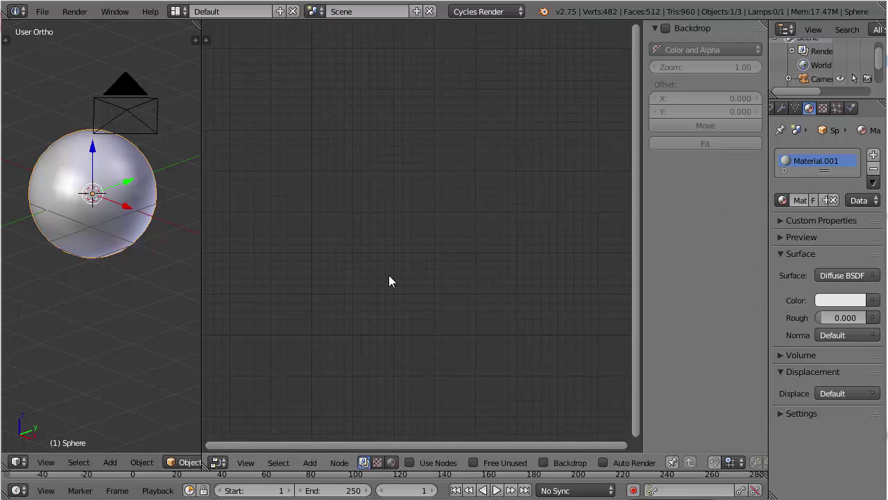
key(n)
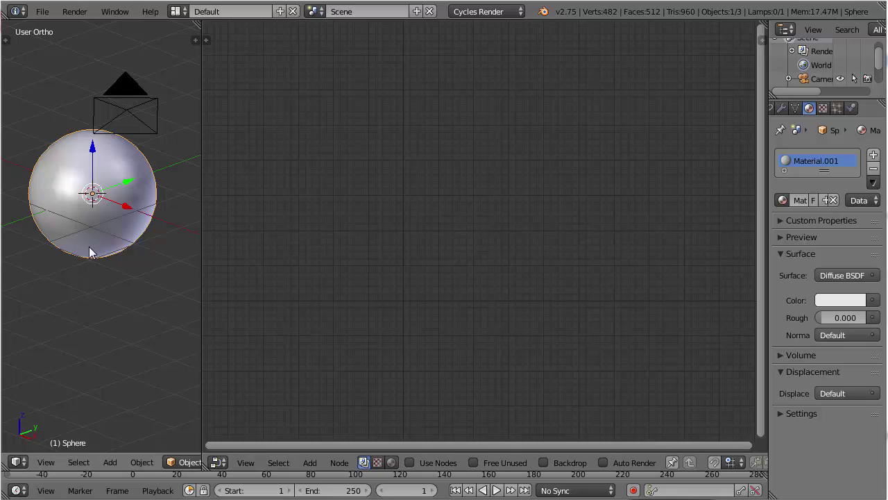
shift+middle_drag(99, 250, 109, 285)
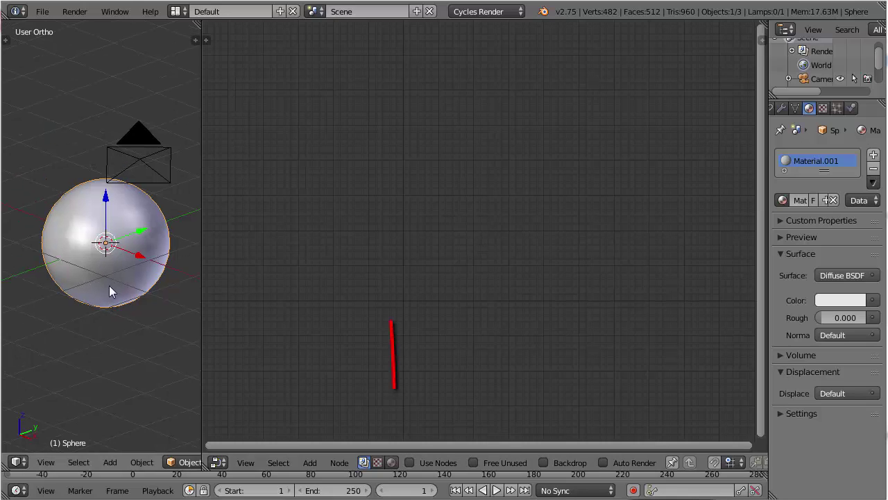
click(390, 462)
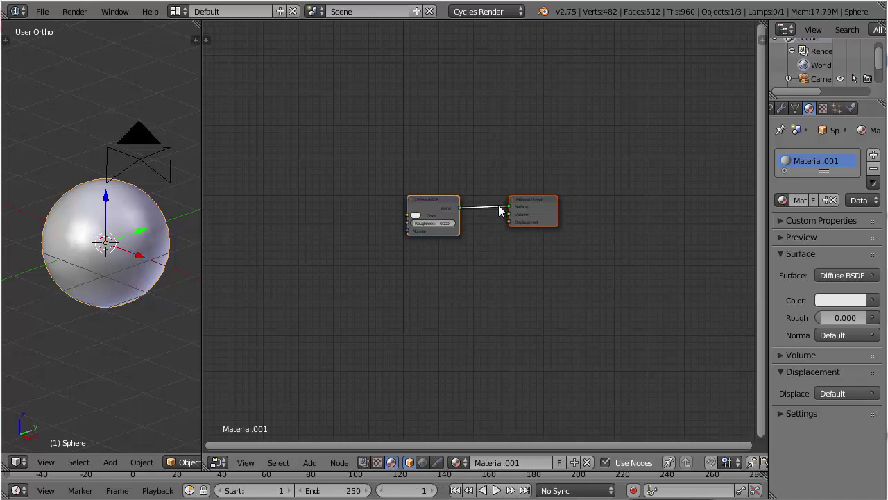
scroll(499, 210, up, 1)
scroll(493, 200, up, 3)
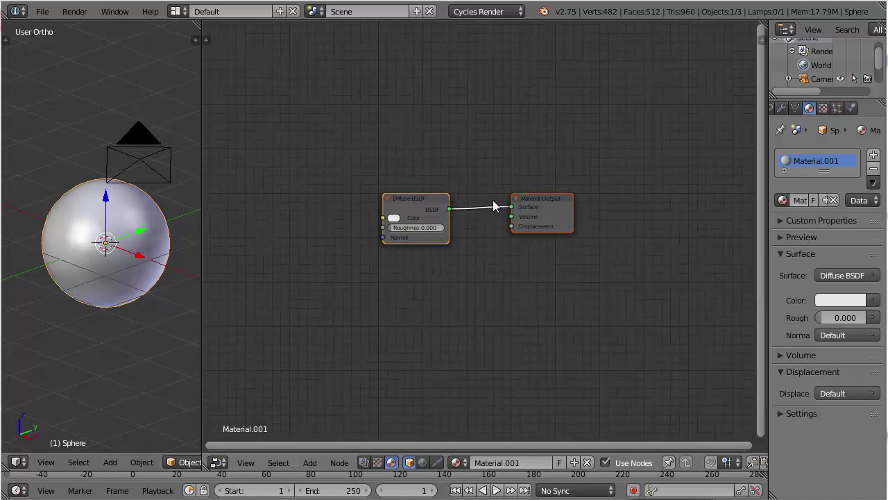
scroll(491, 198, up, 2)
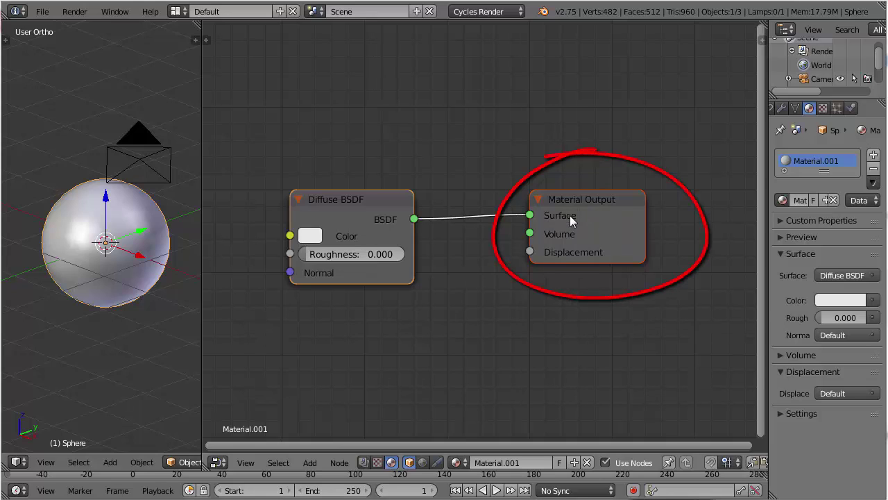
Shift the Material Output and Diffuse BSDF nodes sideways, placing the Diffuse BSDF closer to the output to free space before it
drag(611, 204, 658, 196)
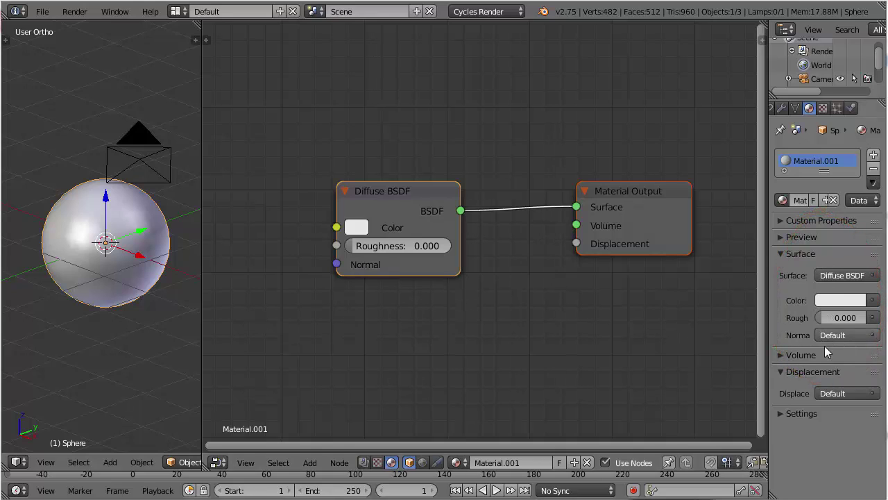
click(572, 280)
drag(409, 192, 474, 188)
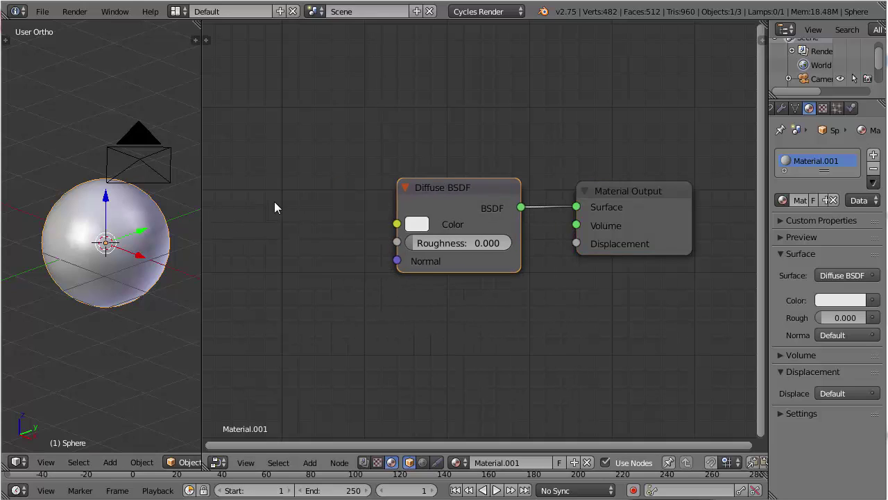
key(shift+a)
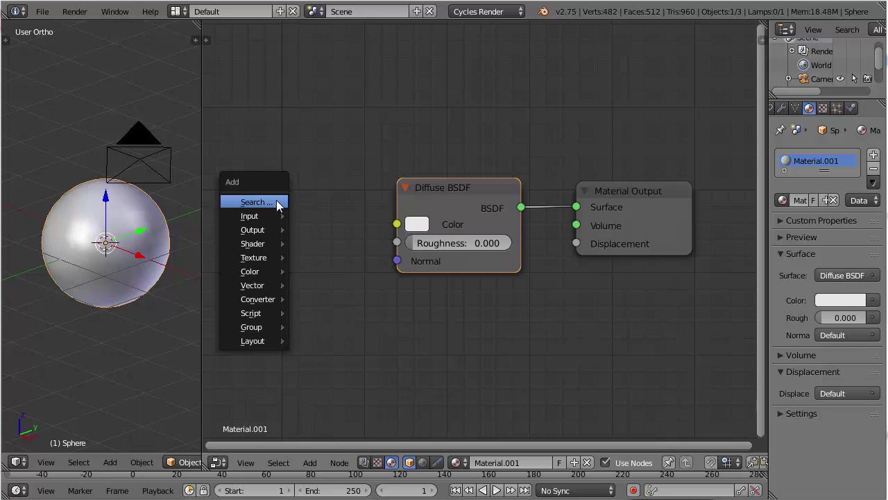
mouse_move(271, 257)
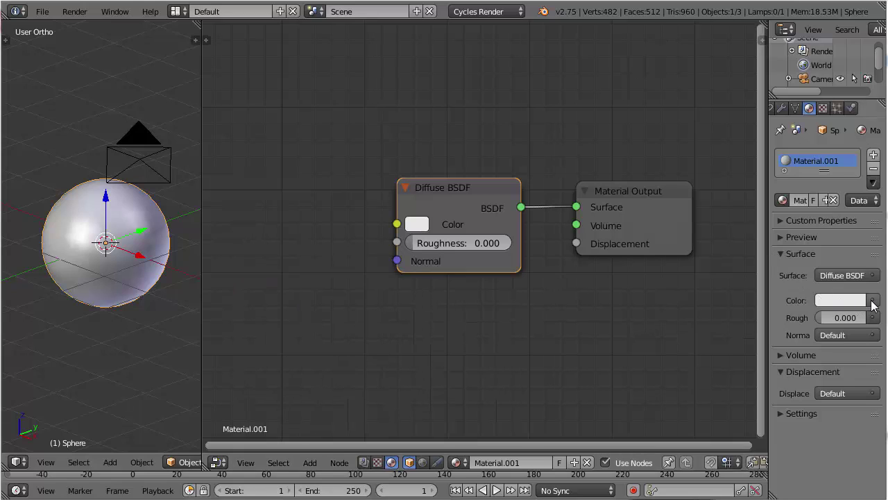
click(873, 303)
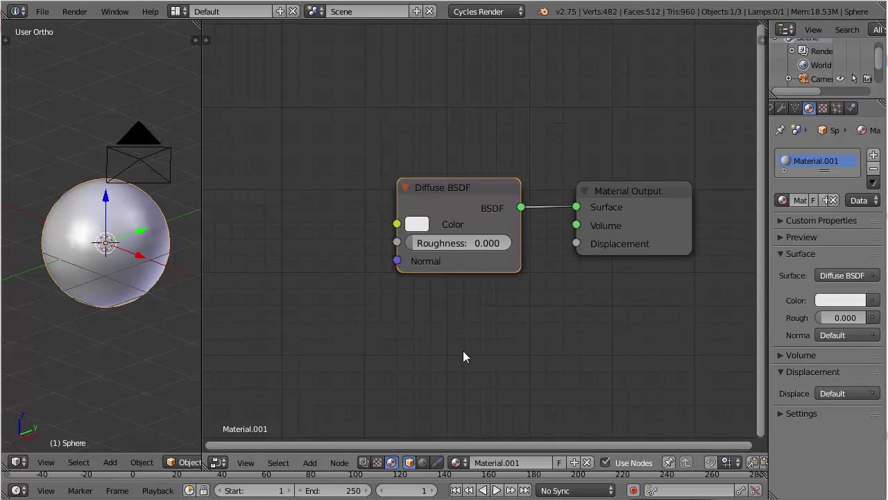
Add an Image Texture node and place it in front of the Diffuse BSDF node
key(shift+a)
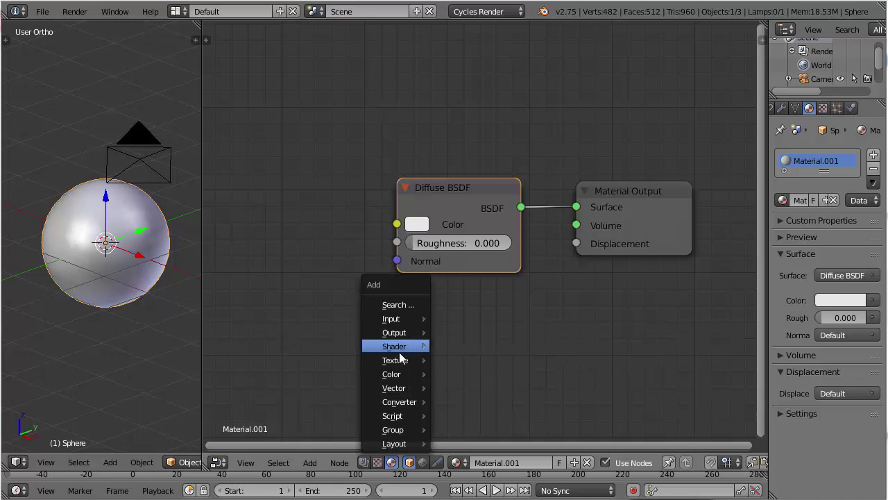
mouse_move(401, 360)
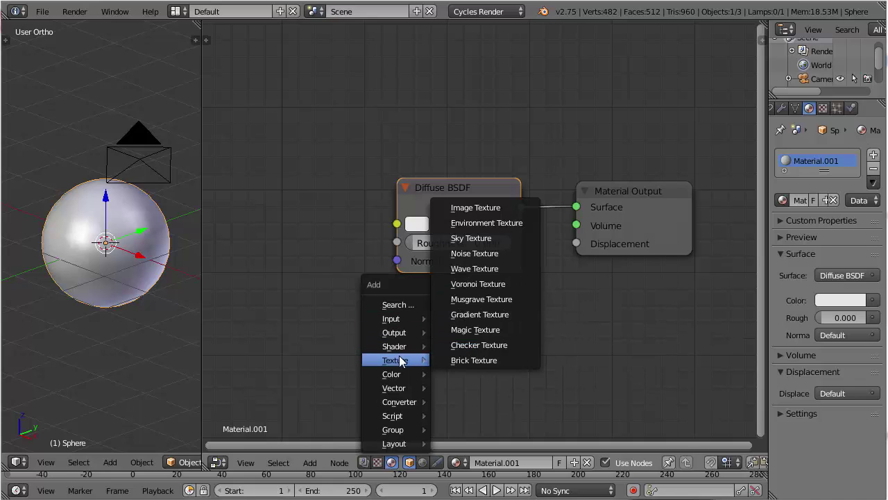
click(475, 208)
click(233, 133)
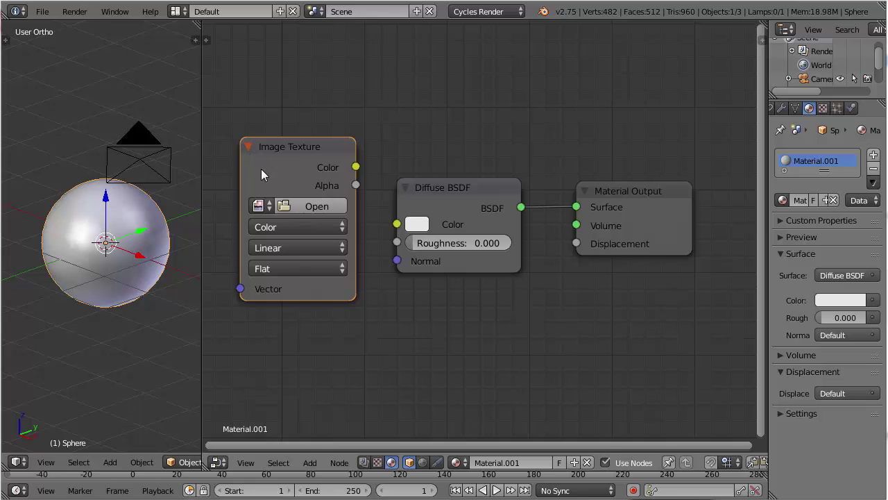
Load world map2.jpg into the Image Texture node, browsing the image files as thumbnails
click(308, 207)
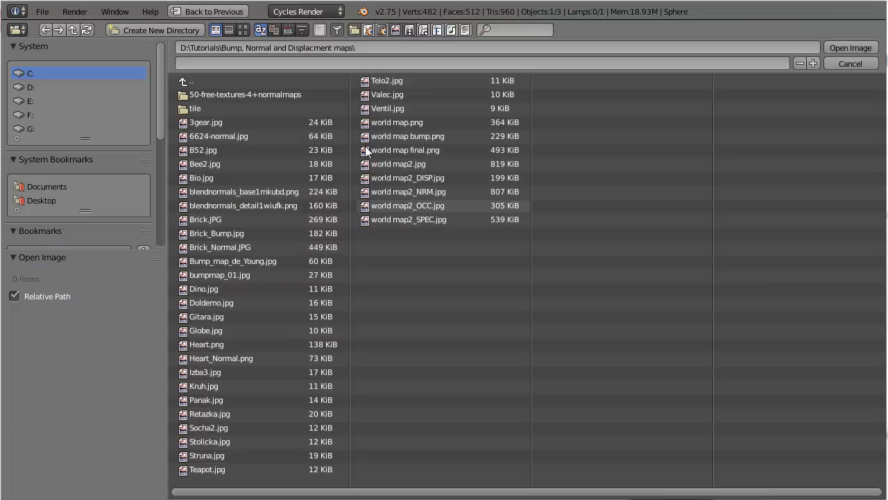
click(242, 33)
scroll(444, 269, down, 8)
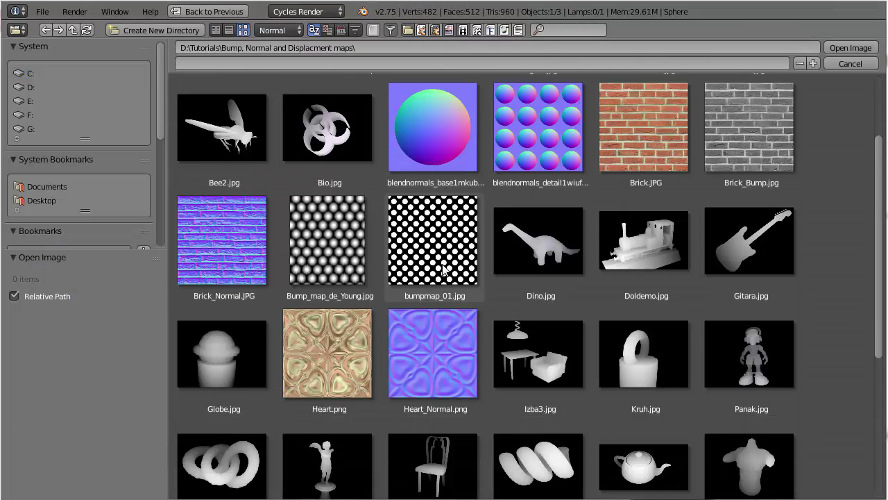
scroll(444, 267, down, 4)
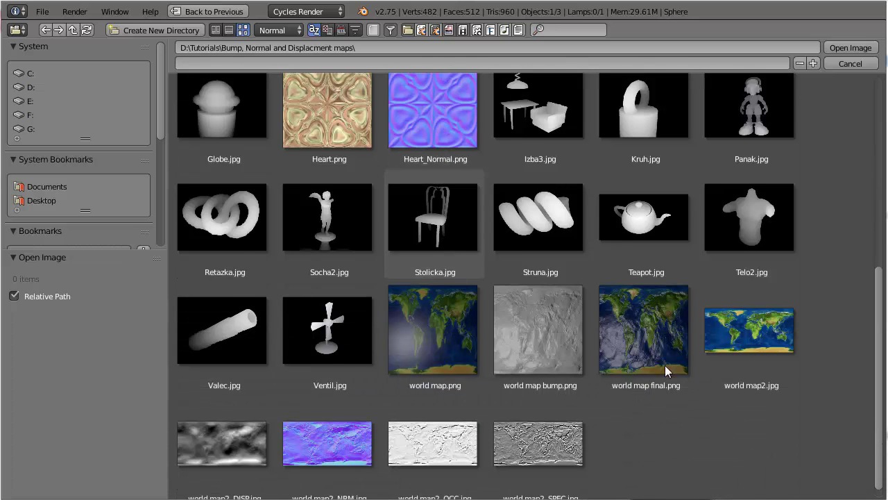
click(763, 331)
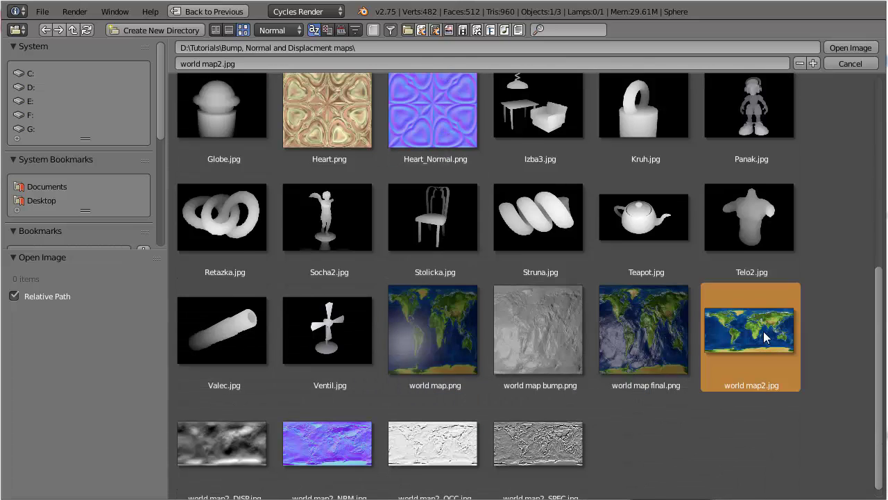
click(850, 44)
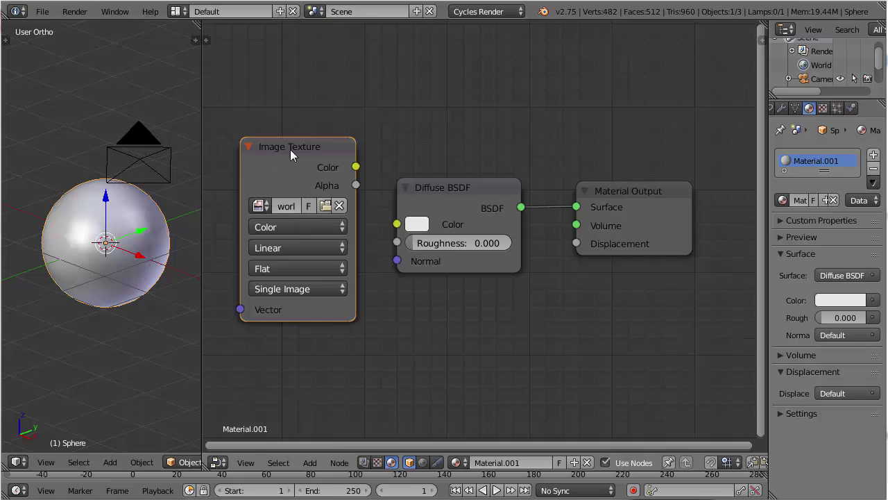
Move the Image Texture node slightly away and connect its Color output to the Diffuse BSDF's Color input
mouse_move(302, 147)
mouse_down()
mouse_move(292, 131)
mouse_move(297, 137)
mouse_up()
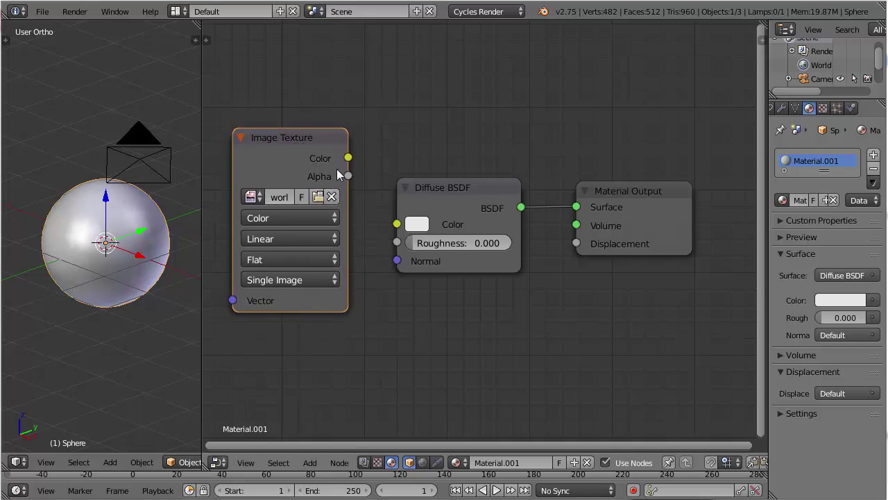
drag(346, 159, 365, 166)
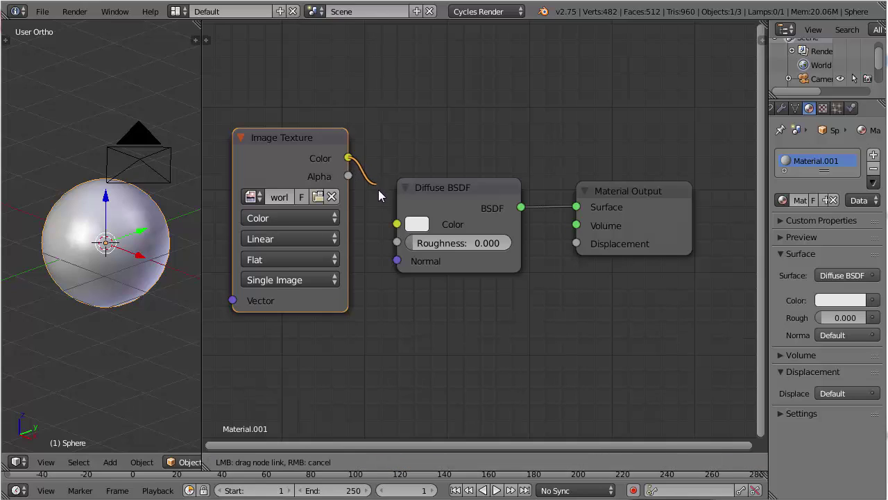
drag(384, 212, 390, 228)
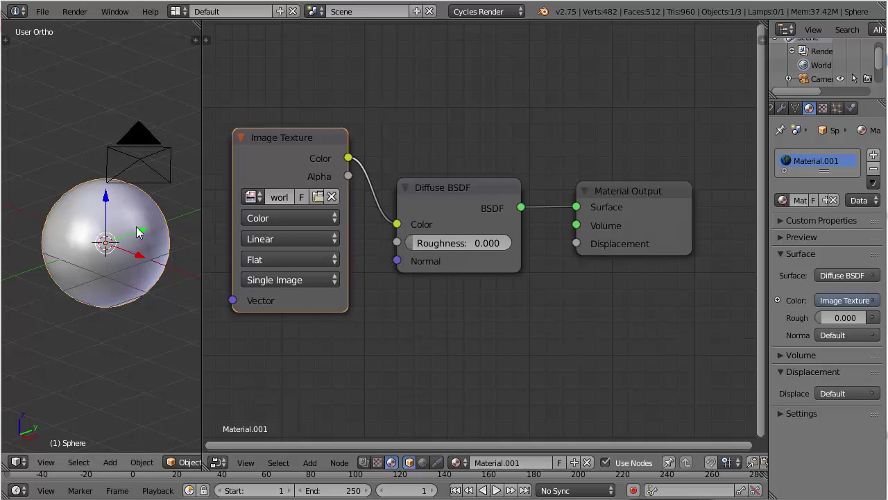
Switch the 3D view to Material shading and examine the map texture around the sphere
middle_drag(132, 223, 138, 205)
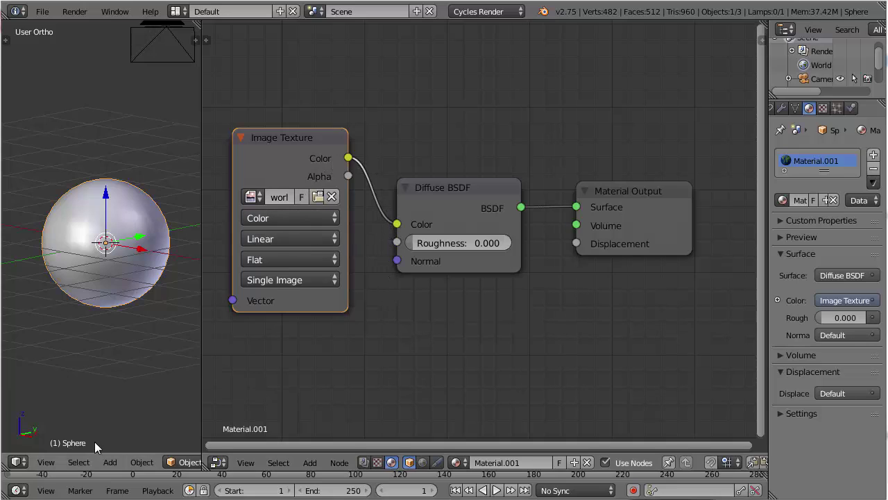
scroll(135, 461, down, 5)
click(146, 462)
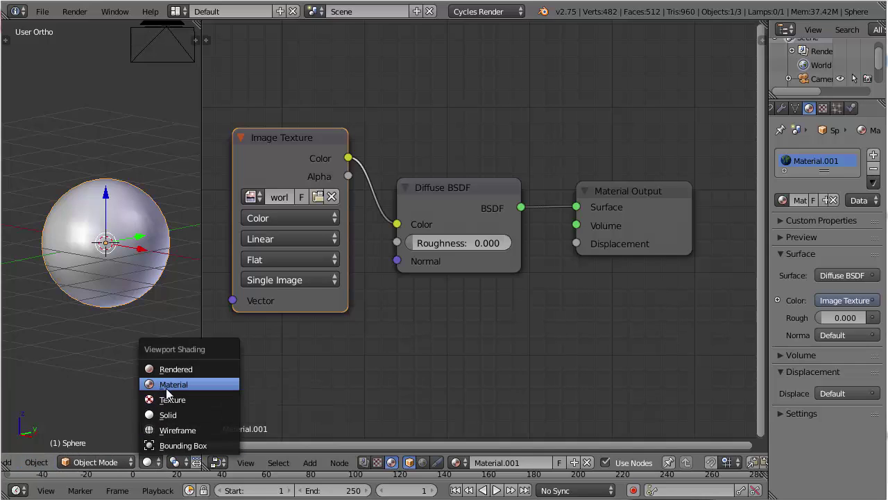
click(166, 388)
mouse_move(115, 317)
middle_down()
mouse_move(170, 260)
mouse_move(174, 284)
mouse_move(137, 244)
mouse_move(122, 269)
mouse_move(112, 257)
middle_up()
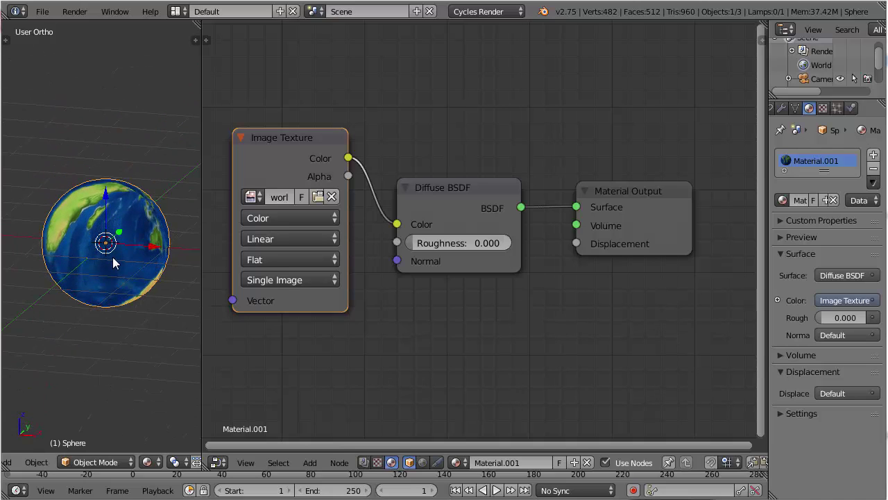
Show the sphere from the front view and set the viewport shading to Rendered
key(KP_1)
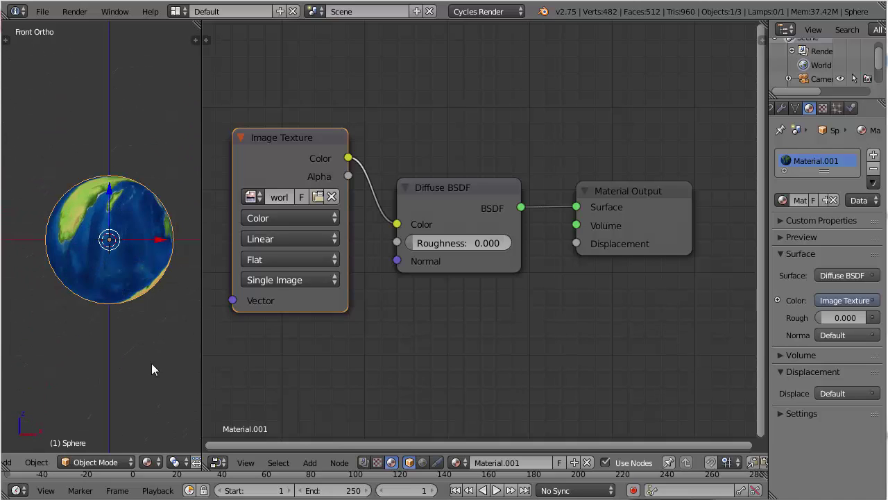
click(151, 462)
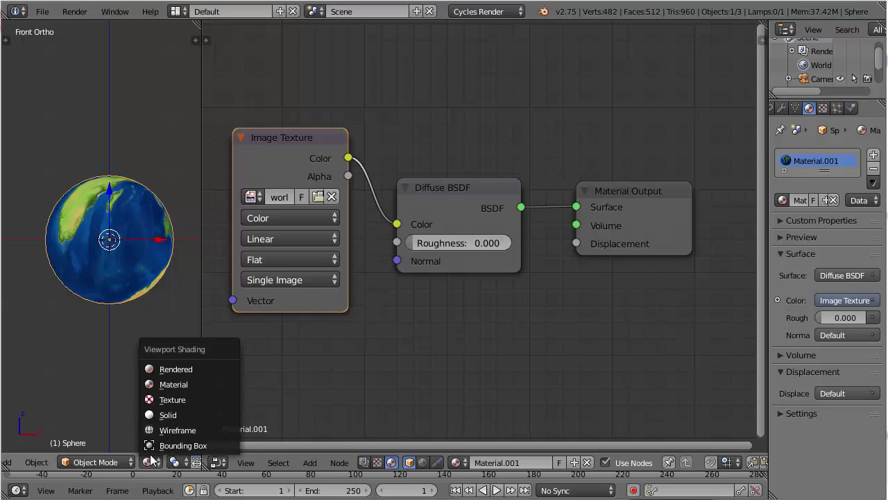
click(165, 369)
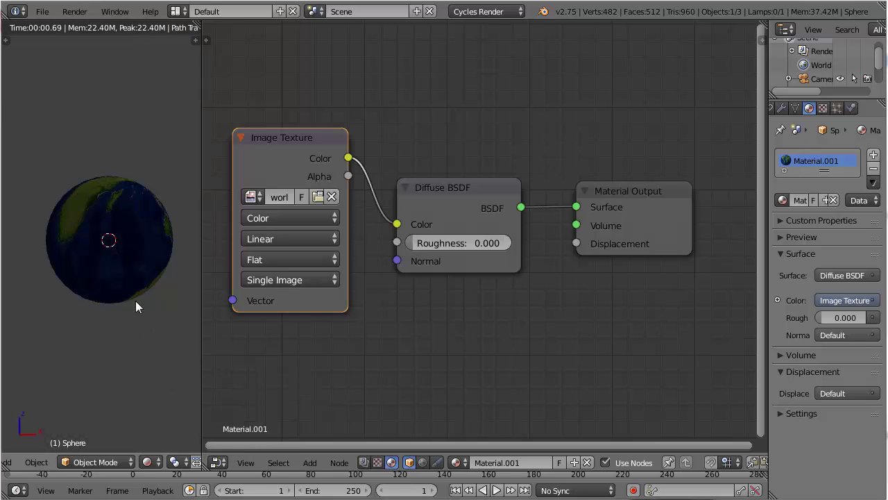
Return the 3D view to Solid shading and move the lamp close to the sphere, just in front of its upper right side
scroll(100, 240, up, 2)
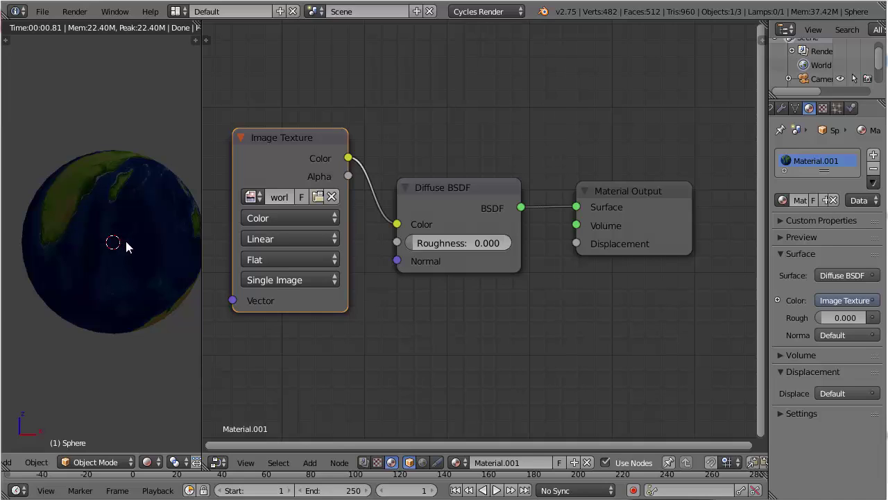
middle_drag(127, 245, 118, 247)
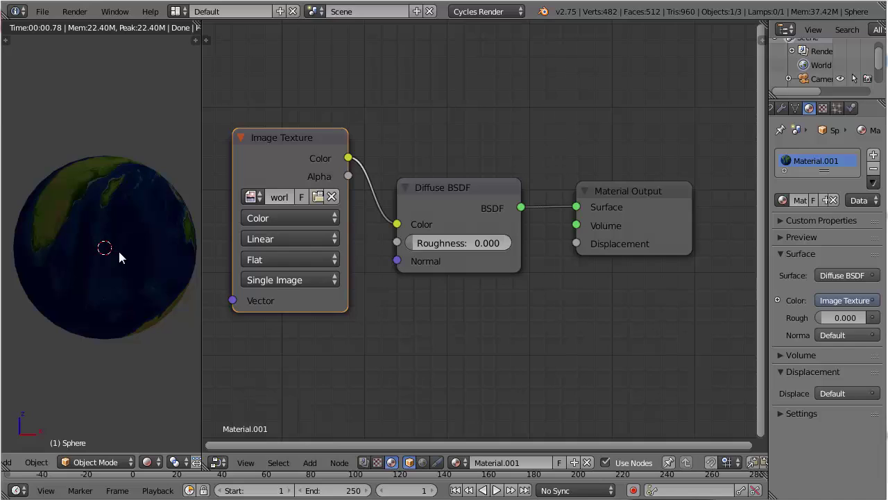
scroll(119, 253, down, 3)
key(shift+z)
key(KP_1)
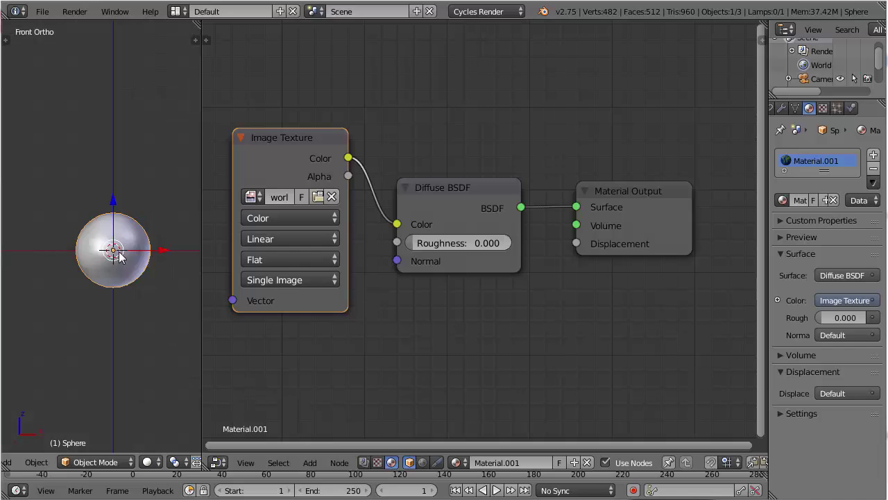
right_click(163, 155)
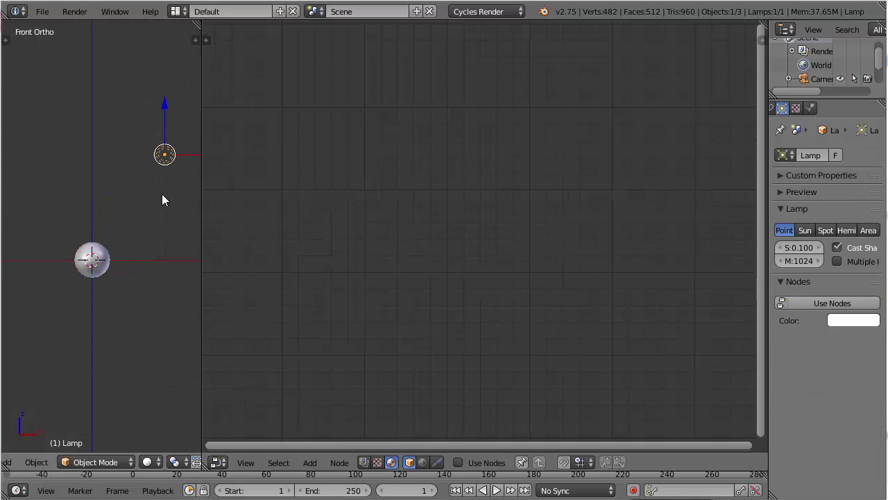
key(g)
click(105, 297)
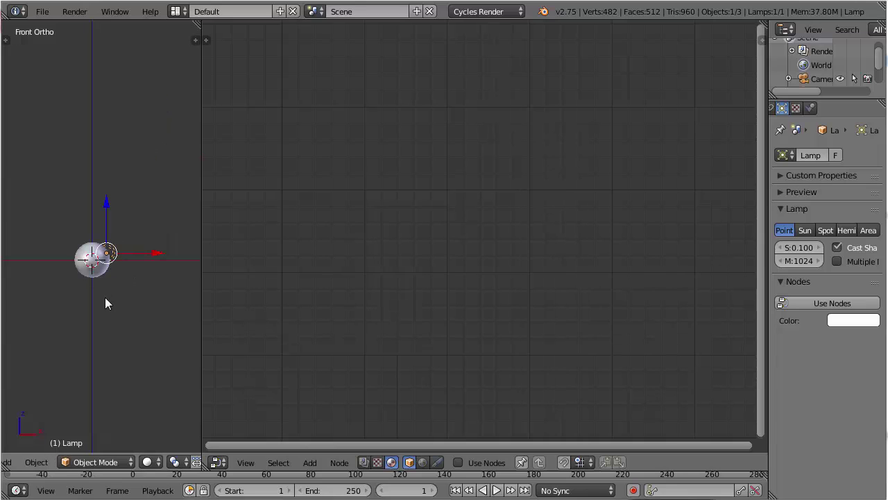
key(KP_7)
key(g)
click(123, 315)
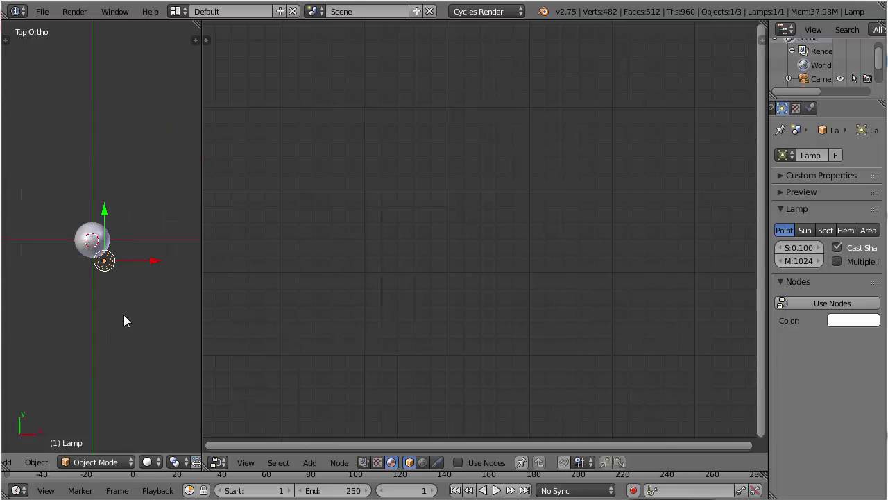
In the front view, duplicate the lamp to the sphere's lower left edge and shift the original lamp slightly up and outward
key(KP_1)
key(shift+d)
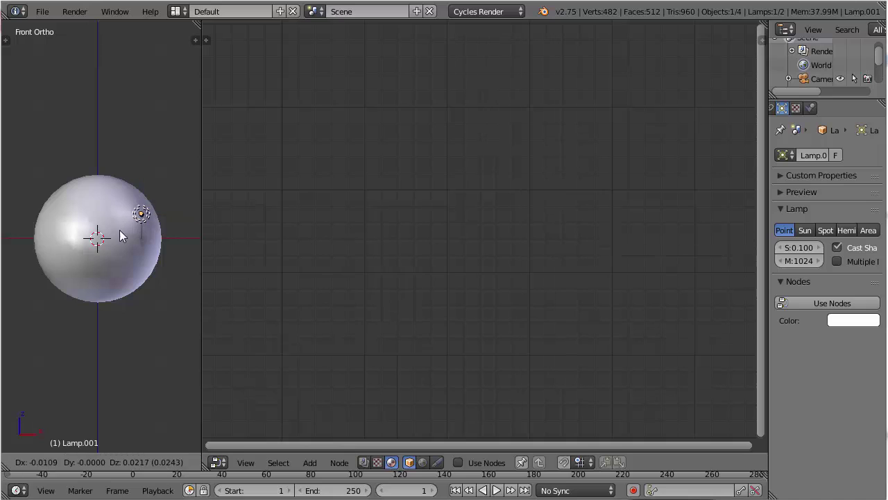
click(33, 302)
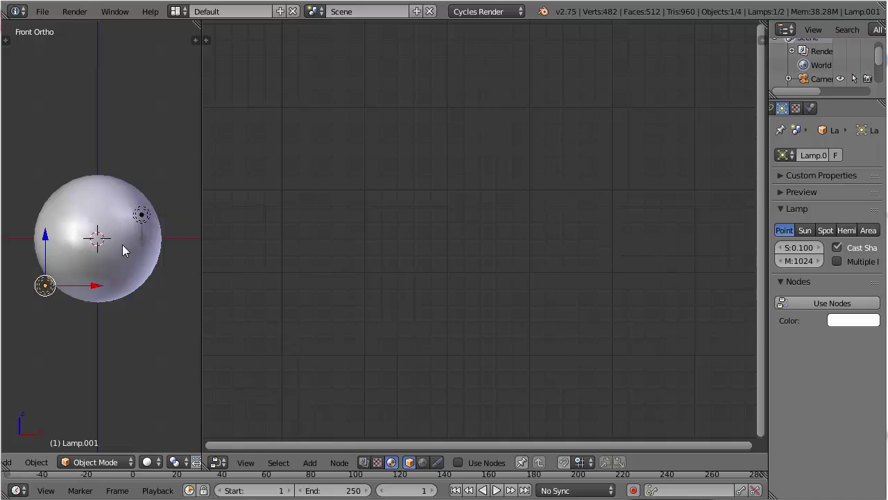
right_click(139, 214)
key(g)
click(148, 195)
Set the viewport shading to Rendered and select the sphere to bring back its material nodes
click(148, 462)
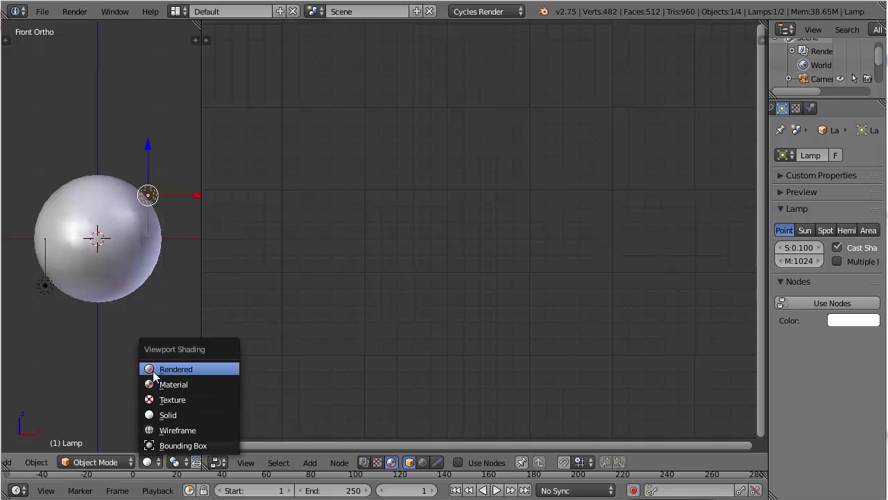
click(153, 370)
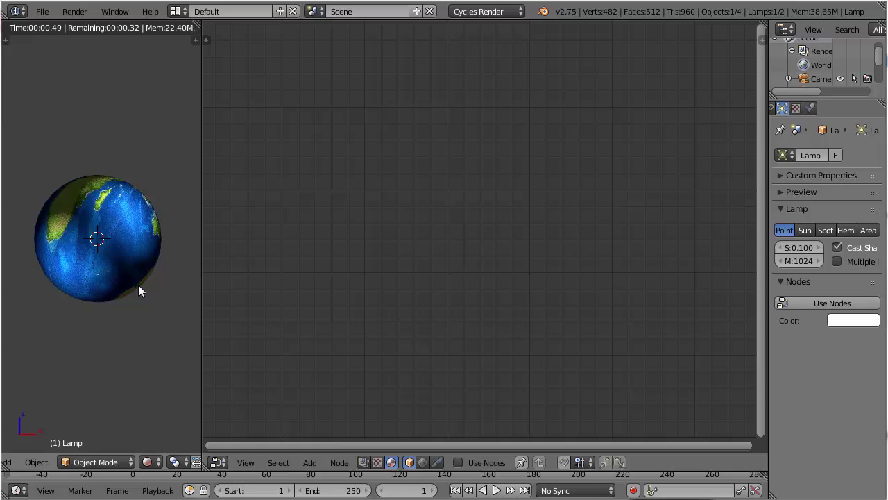
right_click(97, 247)
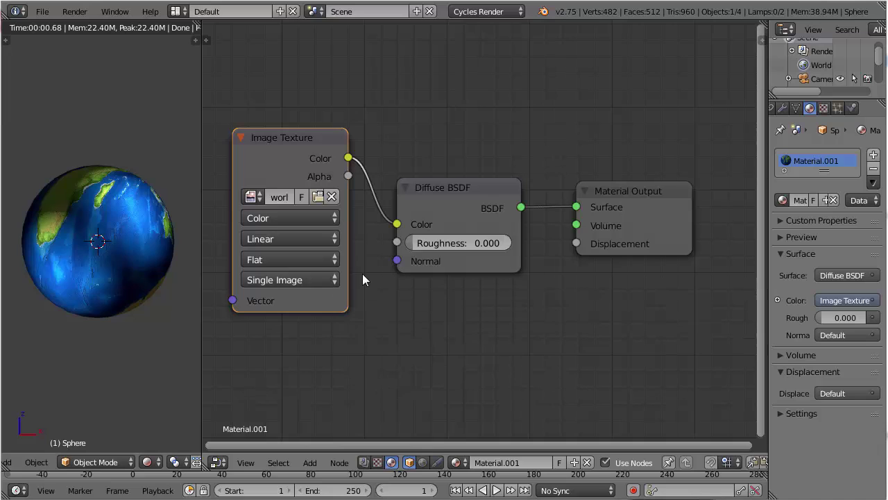
Nudge the existing Image Texture node up and add a second Image Texture node directly below it
middle_drag(425, 282, 446, 213)
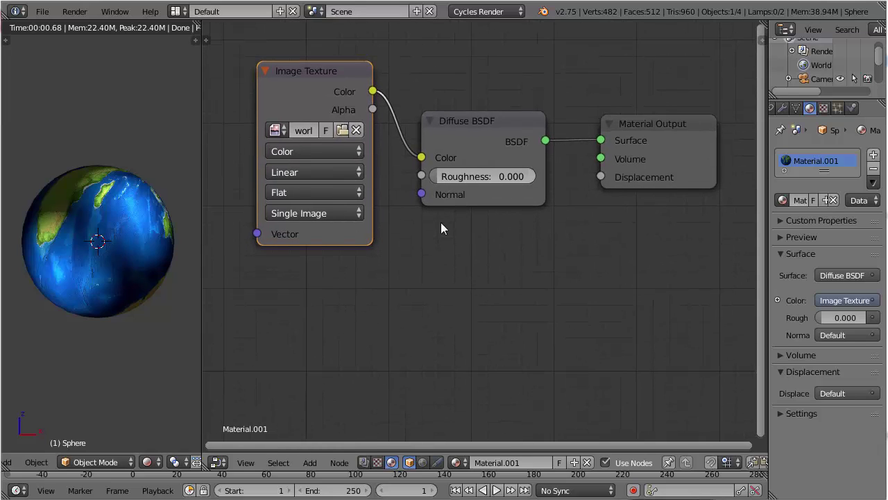
mouse_move(323, 72)
mouse_down()
mouse_move(315, 87)
mouse_move(318, 61)
mouse_move(326, 75)
mouse_move(319, 64)
mouse_up()
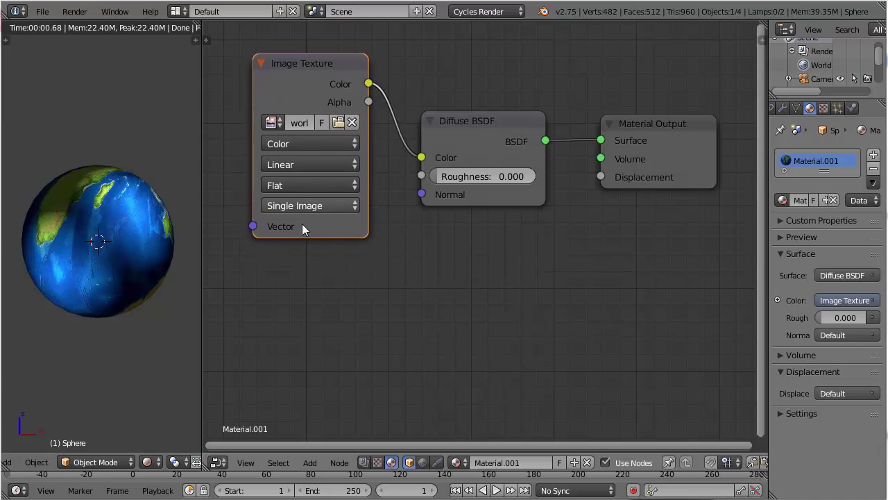
key(shift+a)
mouse_move(301, 284)
click(340, 289)
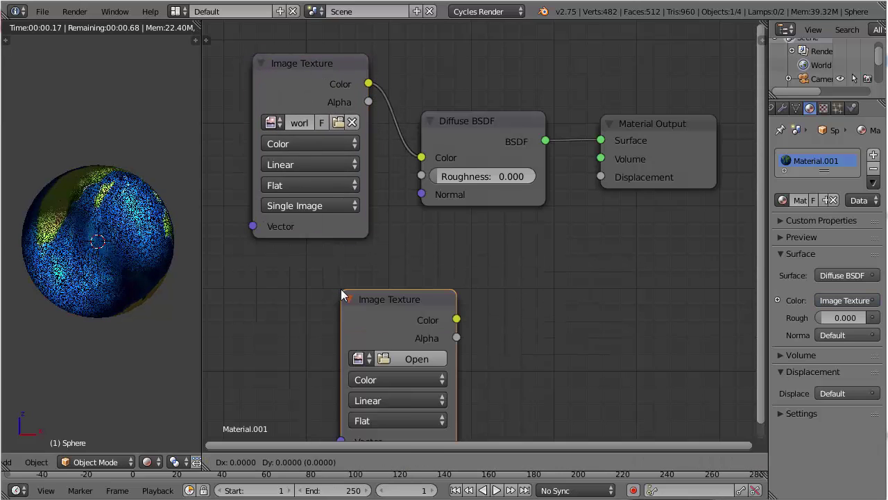
click(252, 254)
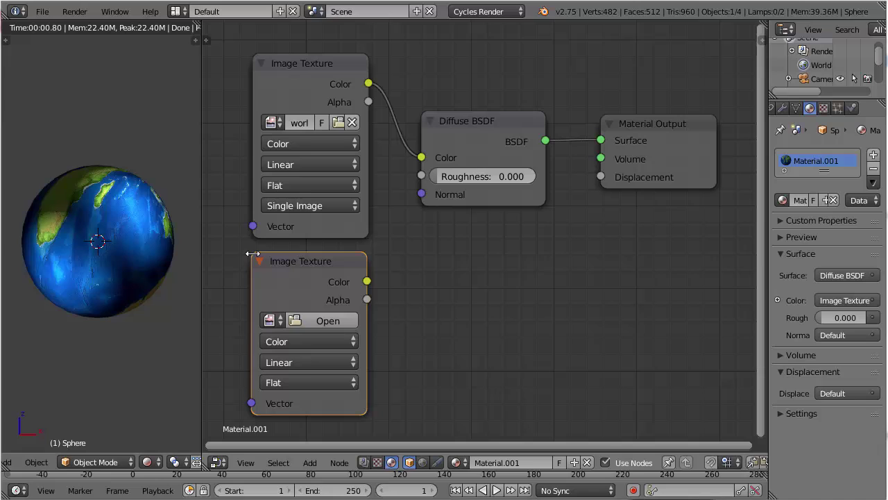
Load world map2_NRM.jpg from the Textures folder into the new Image Texture node
click(313, 319)
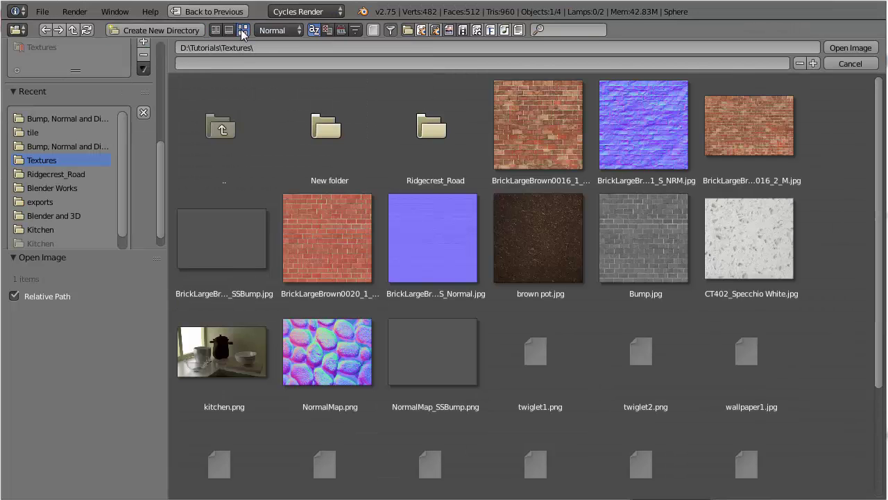
scroll(333, 198, down, 3)
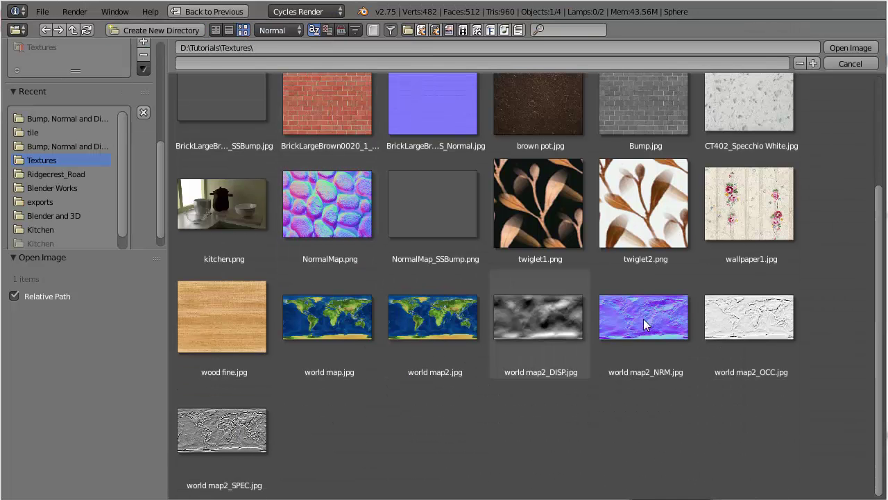
click(643, 319)
click(838, 44)
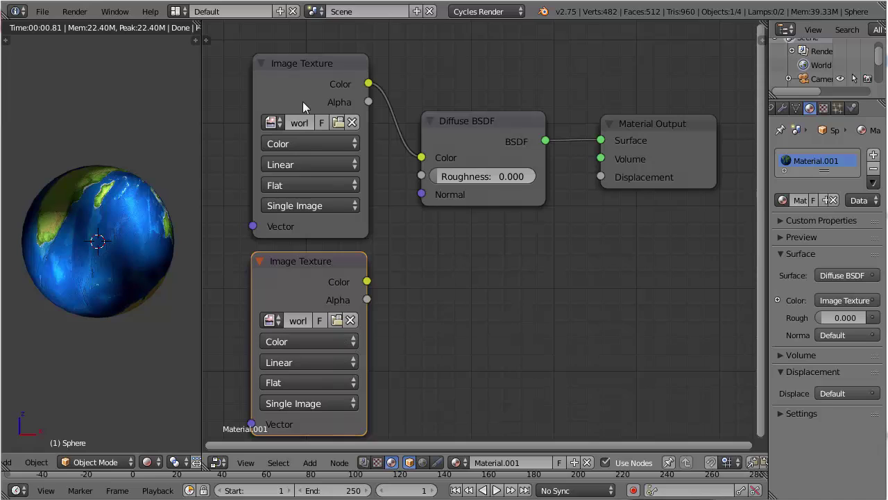
Set the normal map image's color space to Non-Color Data and adjust the spacing of the two Image Texture nodes
mouse_move(302, 62)
mouse_down()
mouse_move(288, 57)
mouse_move(288, 43)
mouse_move(300, 55)
mouse_move(302, 44)
mouse_up()
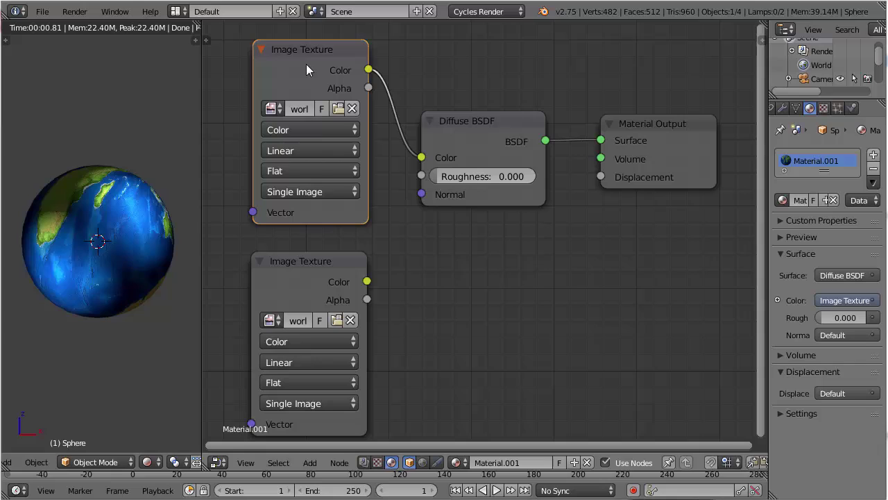
click(323, 338)
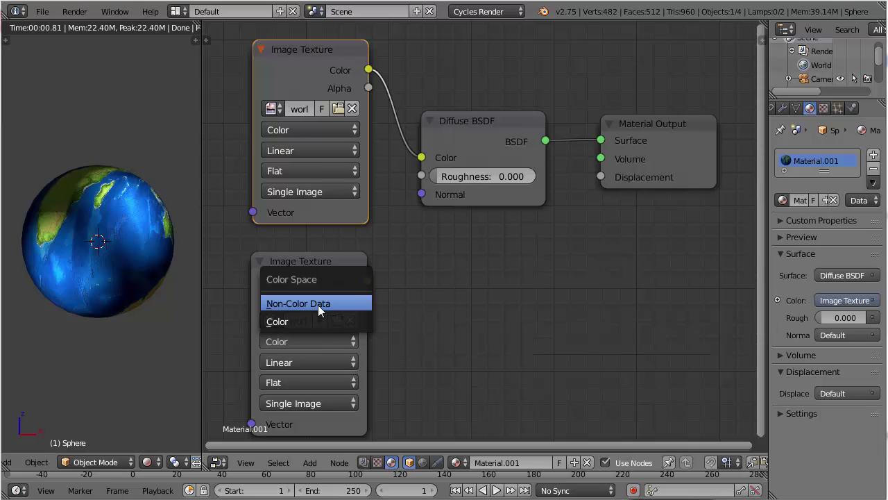
click(318, 305)
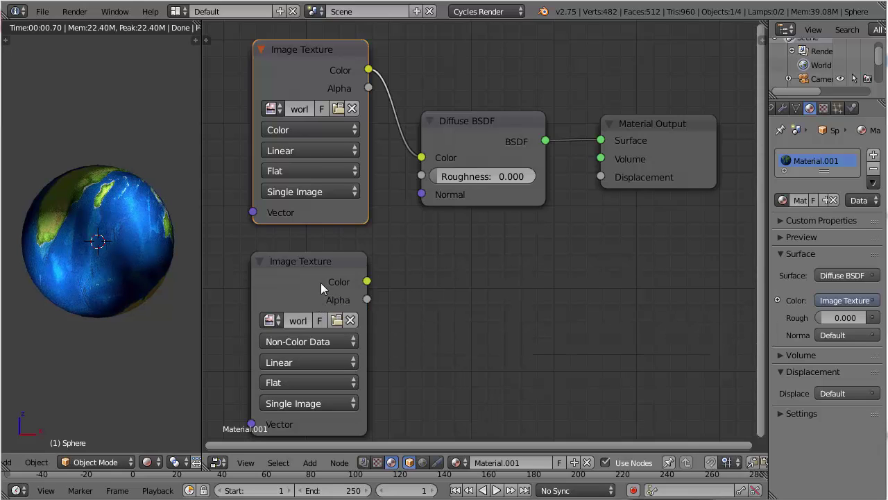
mouse_move(322, 263)
mouse_down()
mouse_move(316, 244)
mouse_move(317, 252)
mouse_up()
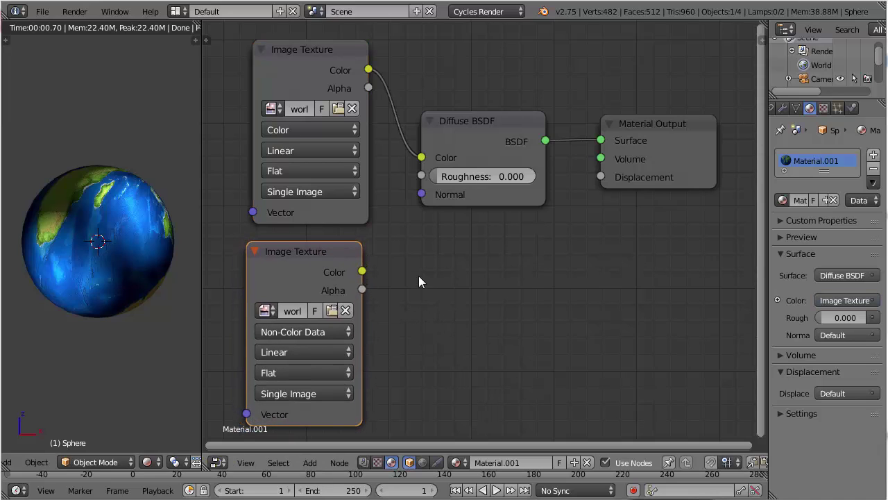
Add a Normal Map node beside the second Image Texture node, below the Diffuse BSDF
key(shift+a)
mouse_move(418, 276)
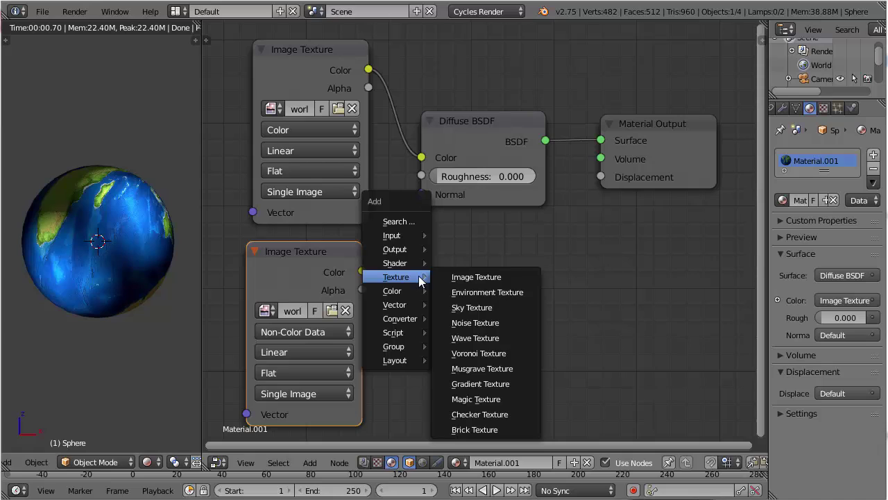
mouse_move(415, 304)
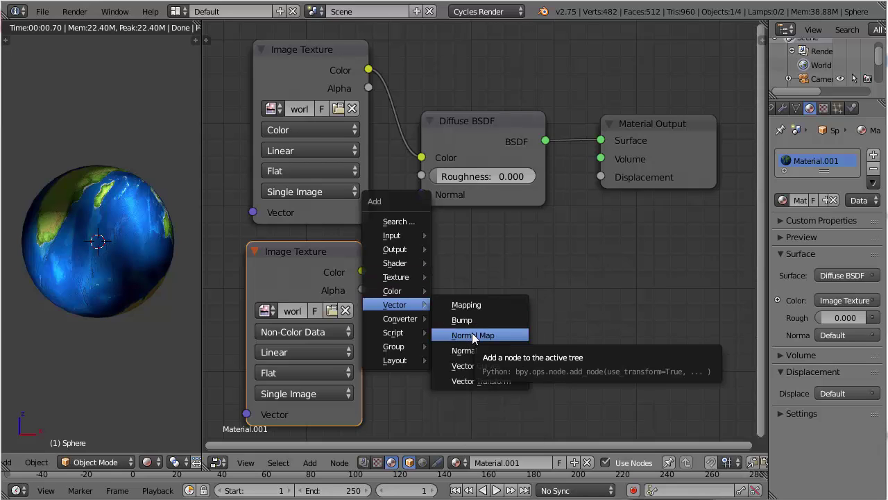
click(472, 335)
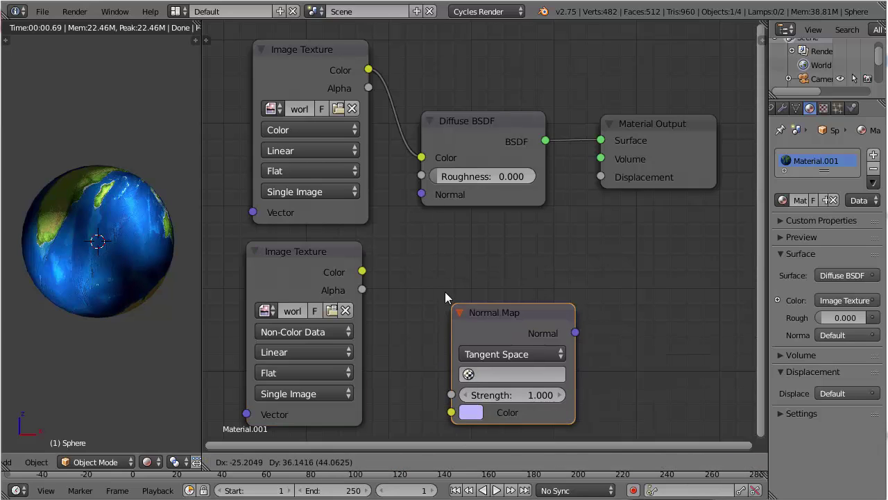
Connect the second Image Texture's Color to the Normal Map's Color input, and its Normal output to the Diffuse BSDF's Normal input
drag(362, 272, 378, 290)
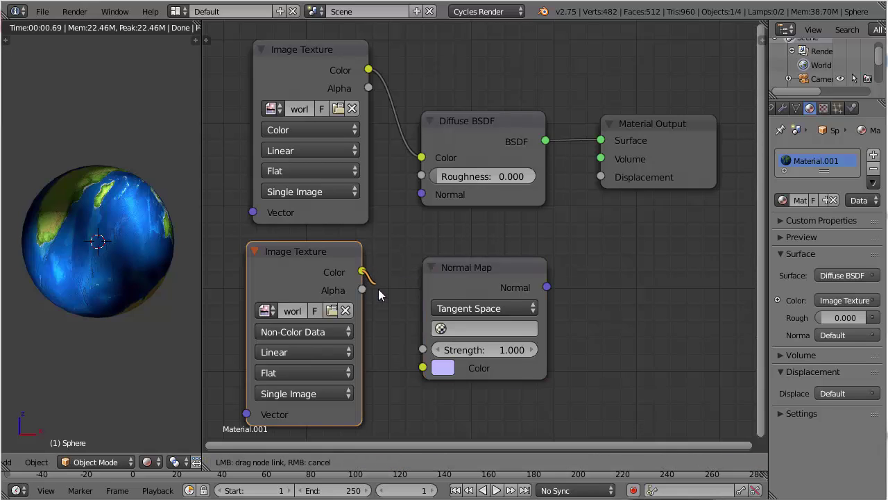
drag(399, 367, 415, 369)
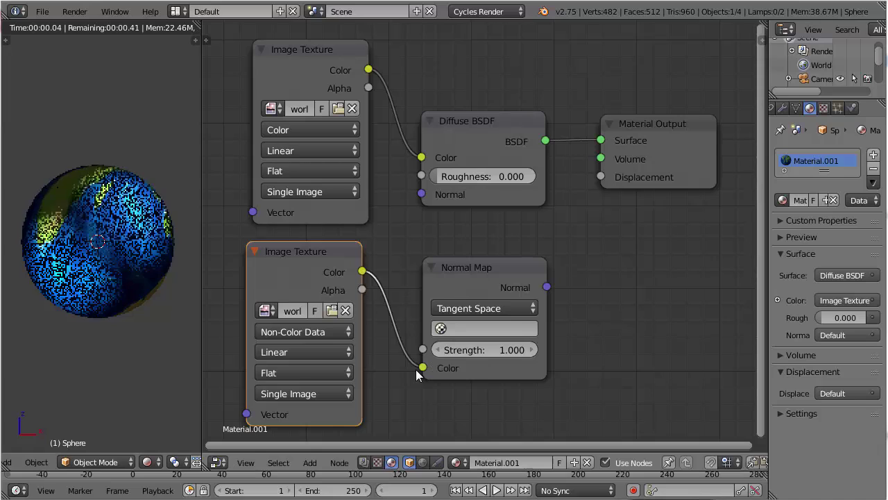
drag(547, 287, 565, 244)
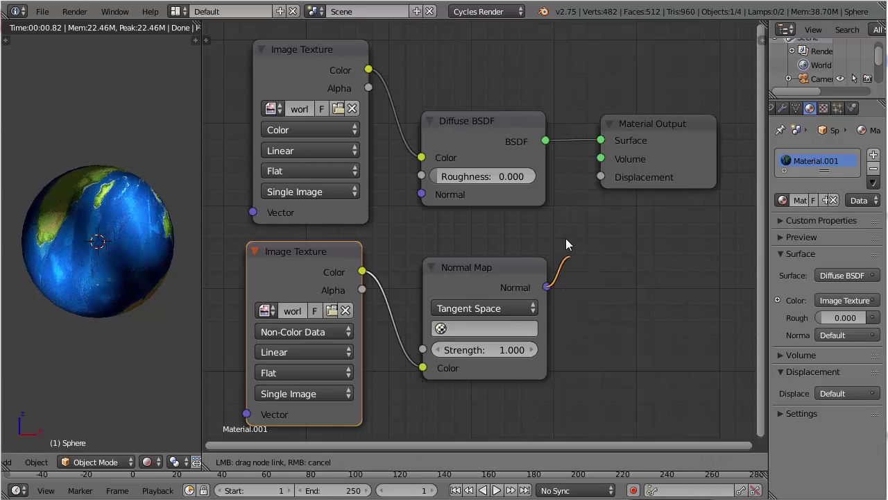
drag(479, 219, 413, 197)
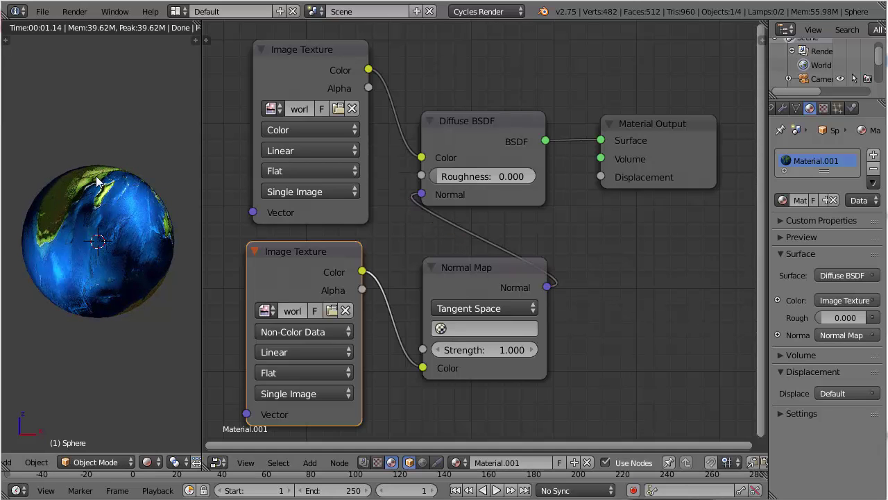
scroll(92, 216, up, 4)
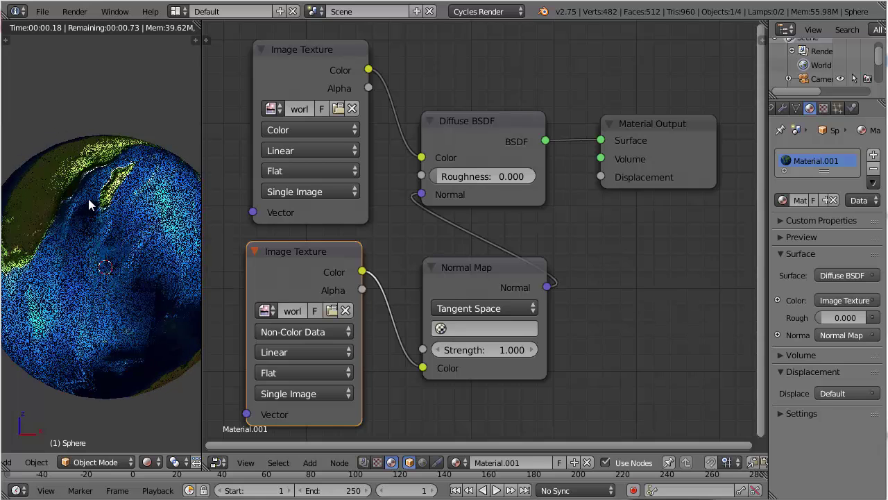
middle_drag(93, 195, 102, 220)
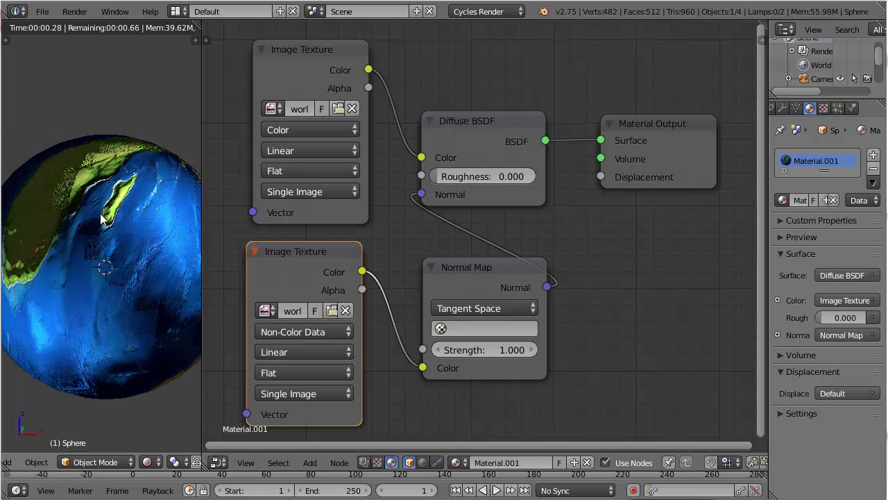